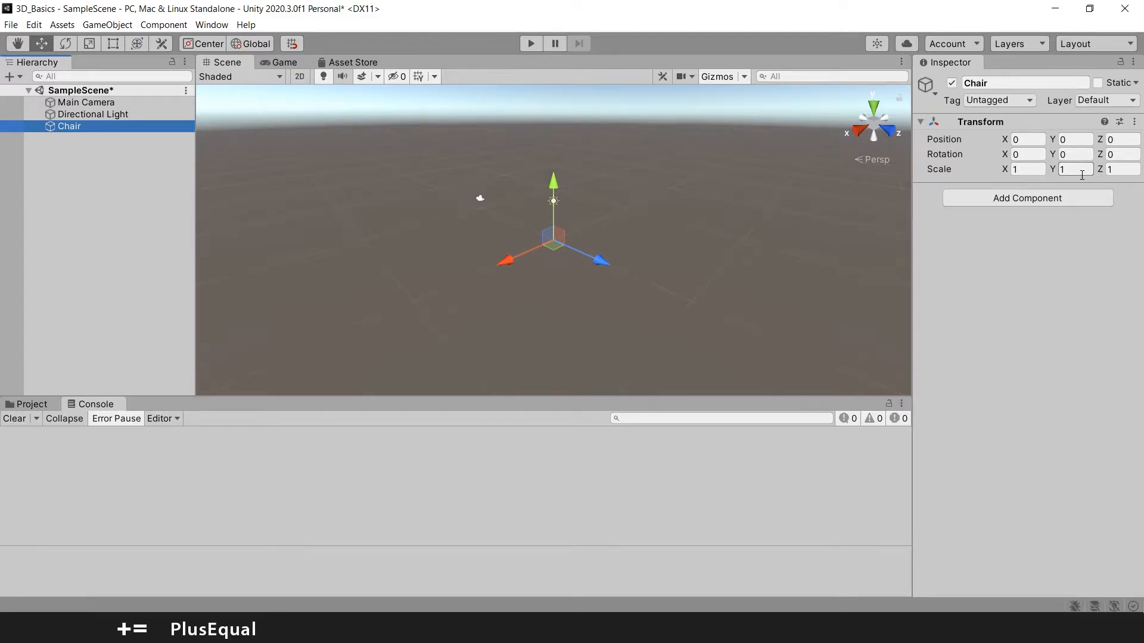
{"action": "left_click", "coordinate": [106, 204]}
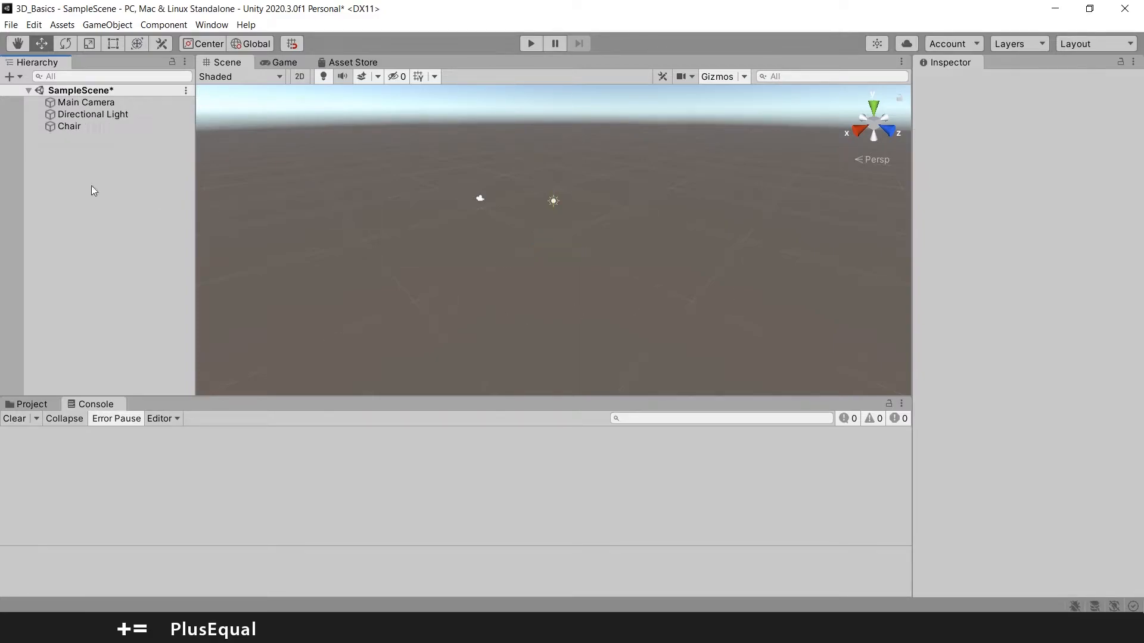
{"action": "left_click", "coordinate": [79, 128]}
{"action": "left_click", "coordinate": [79, 124]}
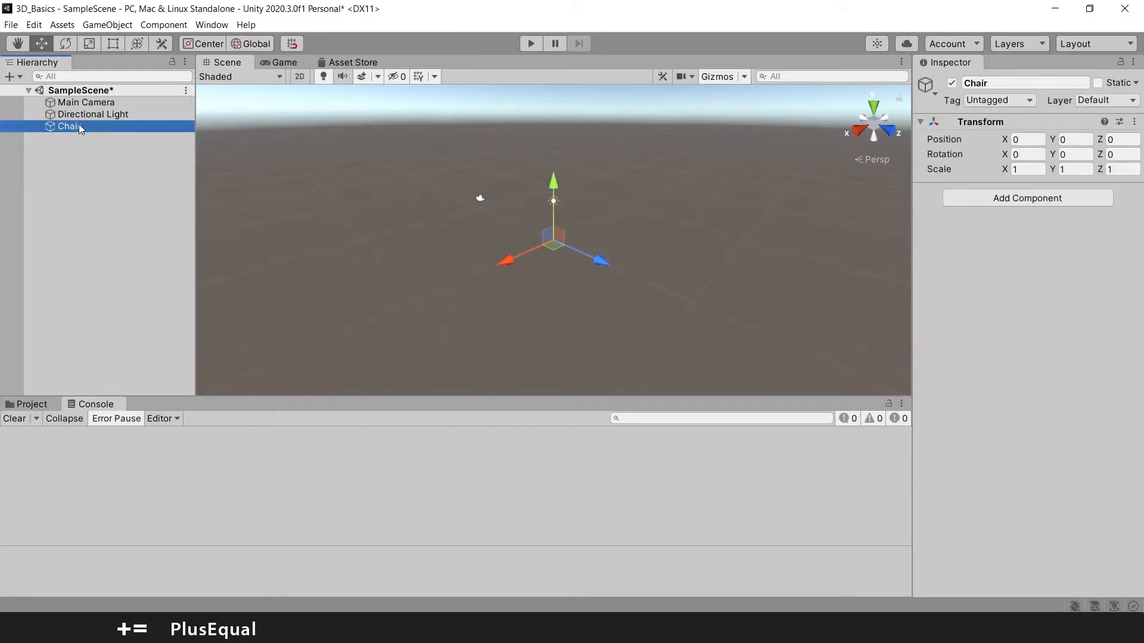
{"action": "left_click", "coordinate": [92, 145]}
{"action": "left_click", "coordinate": [74, 128]}
{"action": "left_click", "coordinate": [74, 128]}
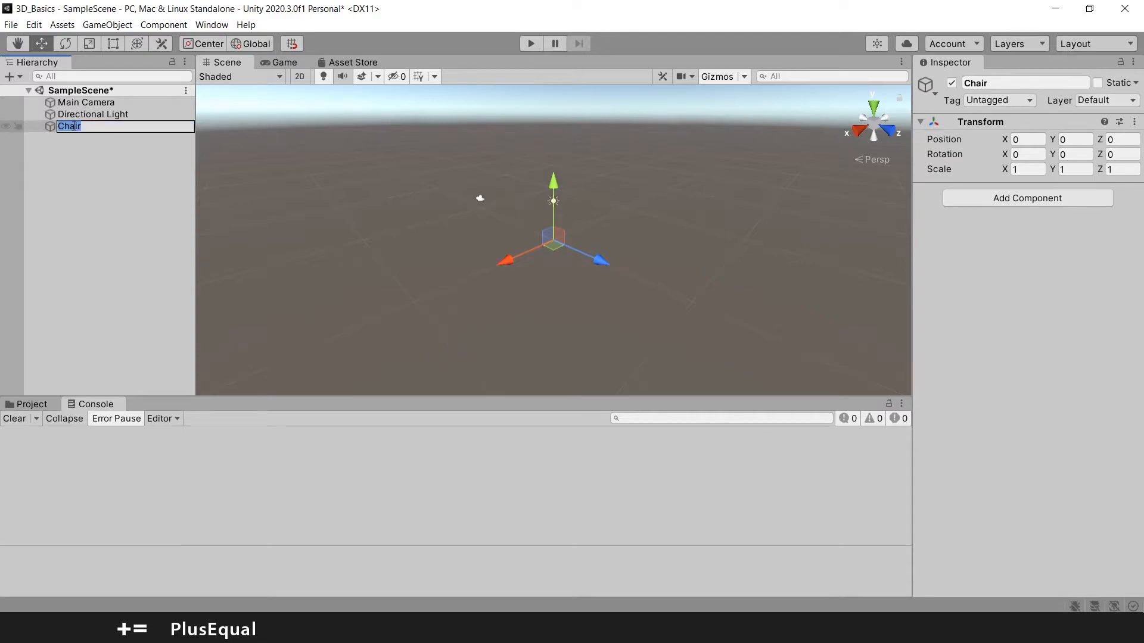
{"action": "left_click", "coordinate": [129, 206]}
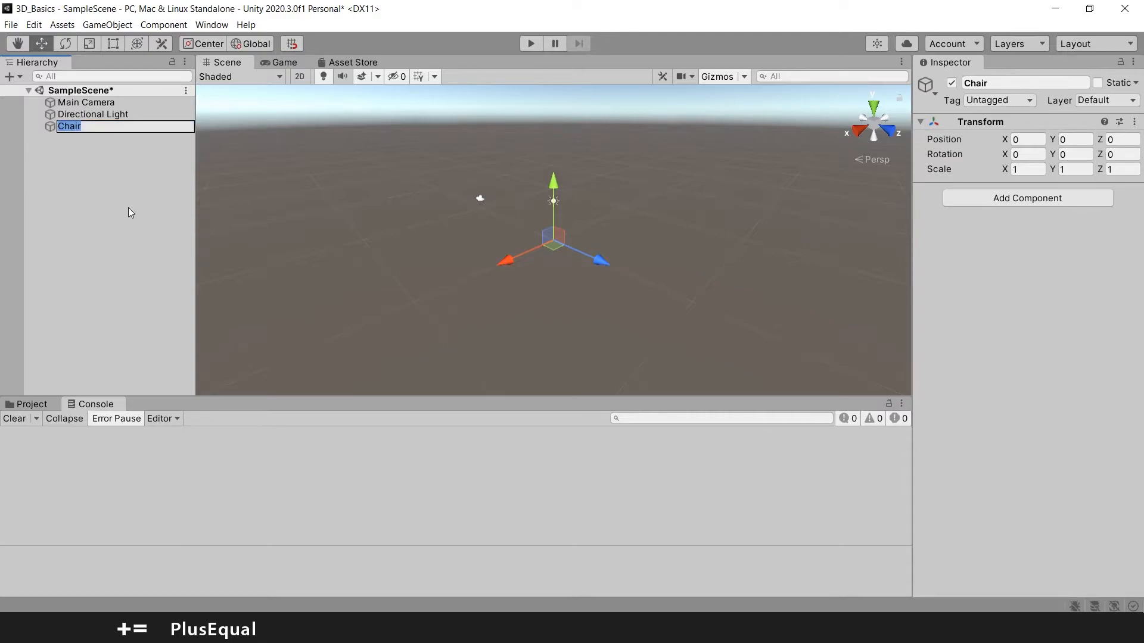
Step: Move the Chair object to about X 40.4, Y -48.8, Z -63.3, and reset its Transform
{"action": "left_click", "coordinate": [91, 126]}
{"action": "right_click_drag", "start_coordinate": [602, 217], "coordinate": [530, 249]}
{"action": "left_click_drag", "start_coordinate": [629, 244], "coordinate": [331, 321]}
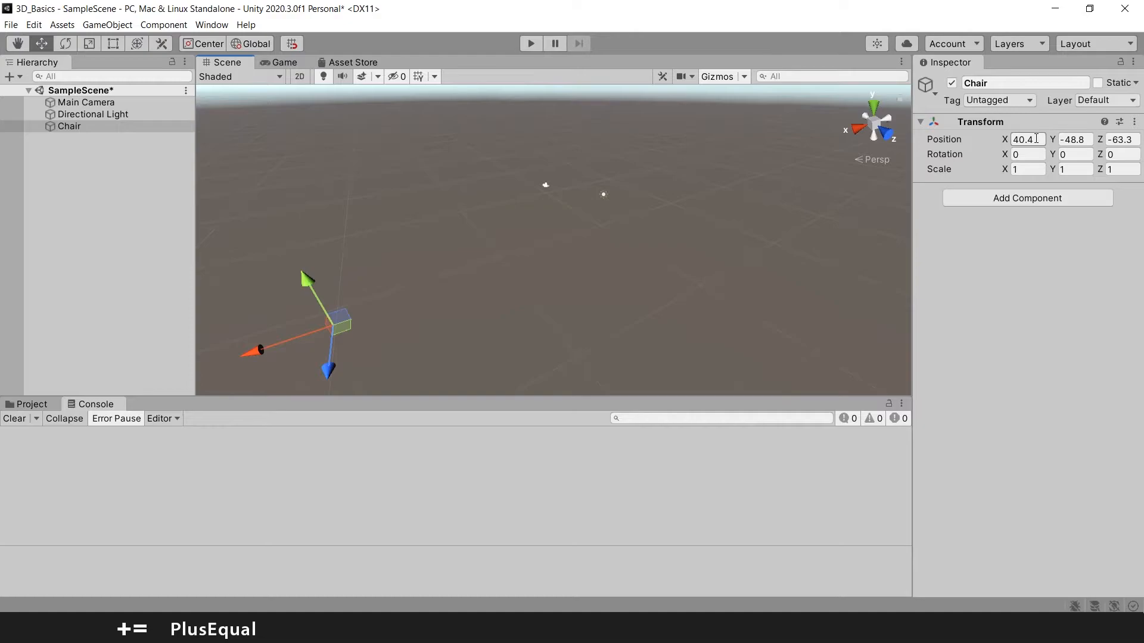
{"action": "left_click", "coordinate": [1135, 122]}
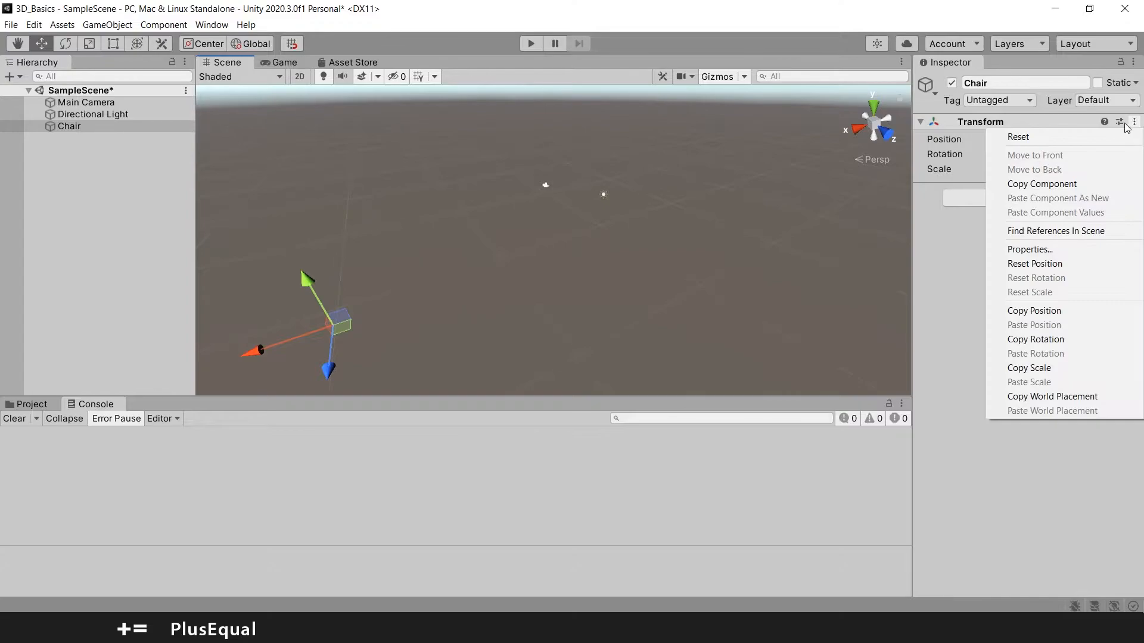
{"action": "left_click", "coordinate": [1020, 137]}
{"action": "key", "text": "f"}
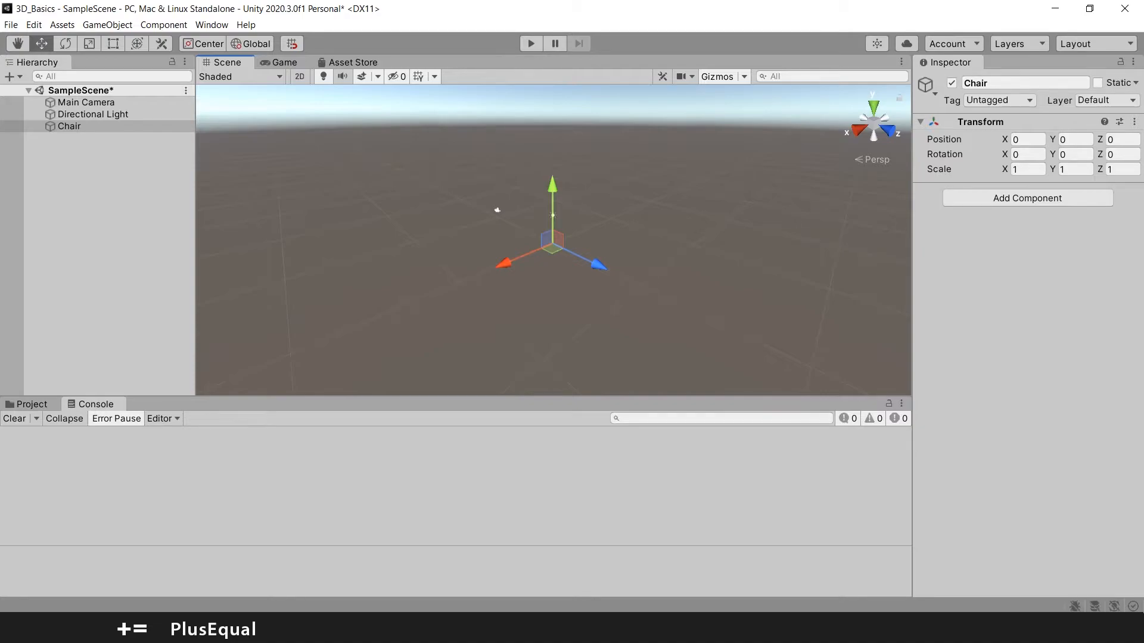
Step: Add a 3D cube as a child of Chair and name it Base
{"action": "left_click", "coordinate": [84, 130]}
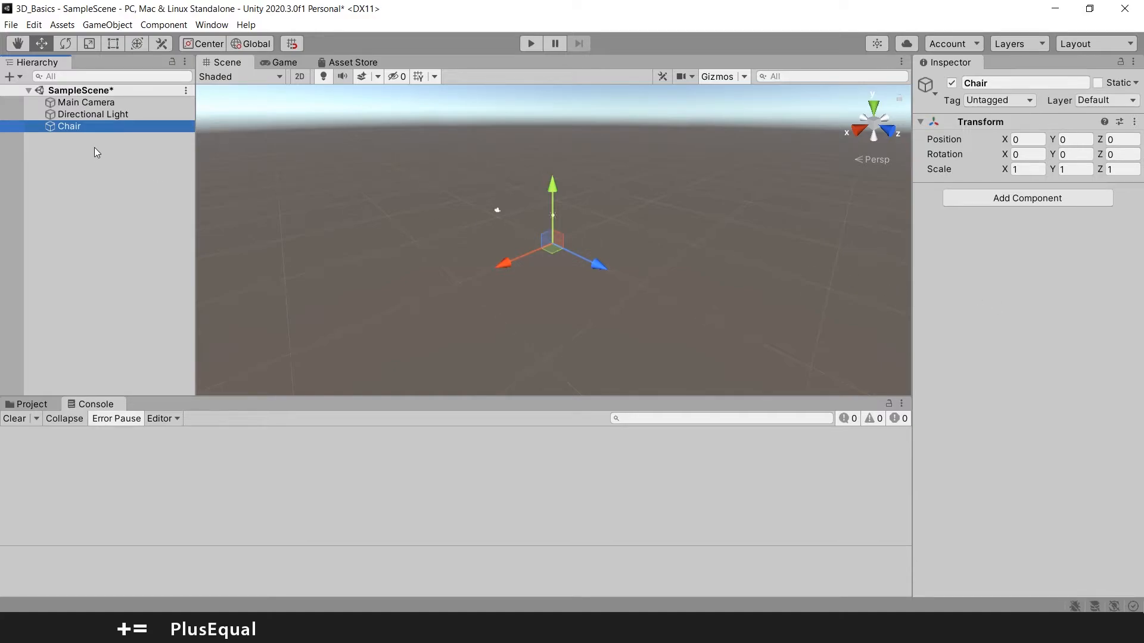
{"action": "right_click", "coordinate": [77, 127]}
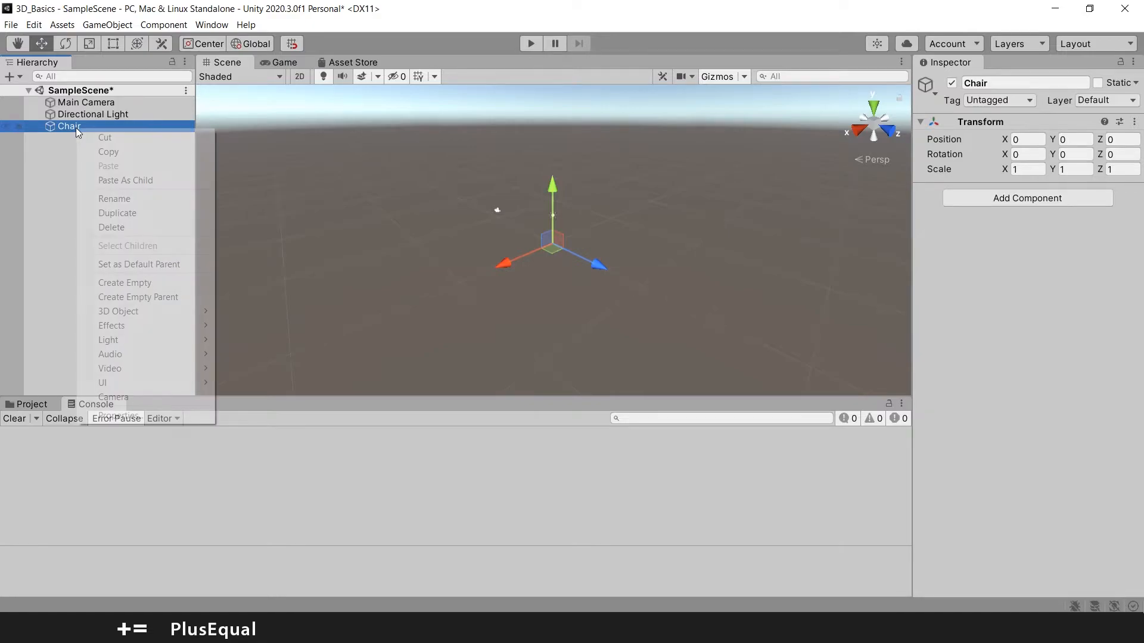
{"action": "mouse_move", "coordinate": [159, 315]}
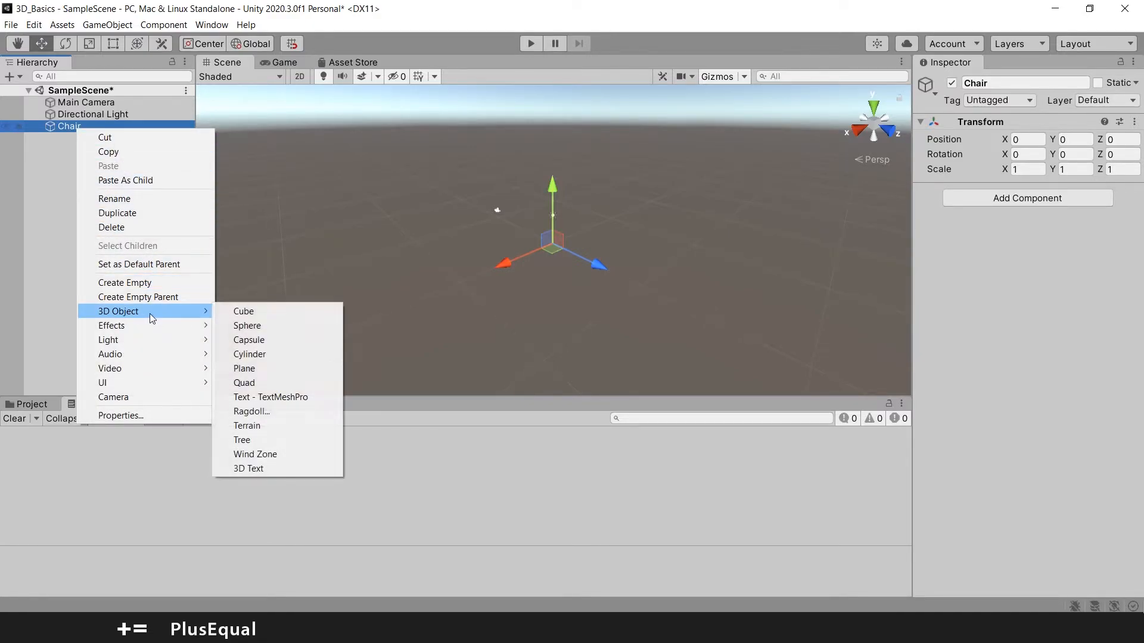
{"action": "left_click", "coordinate": [244, 313]}
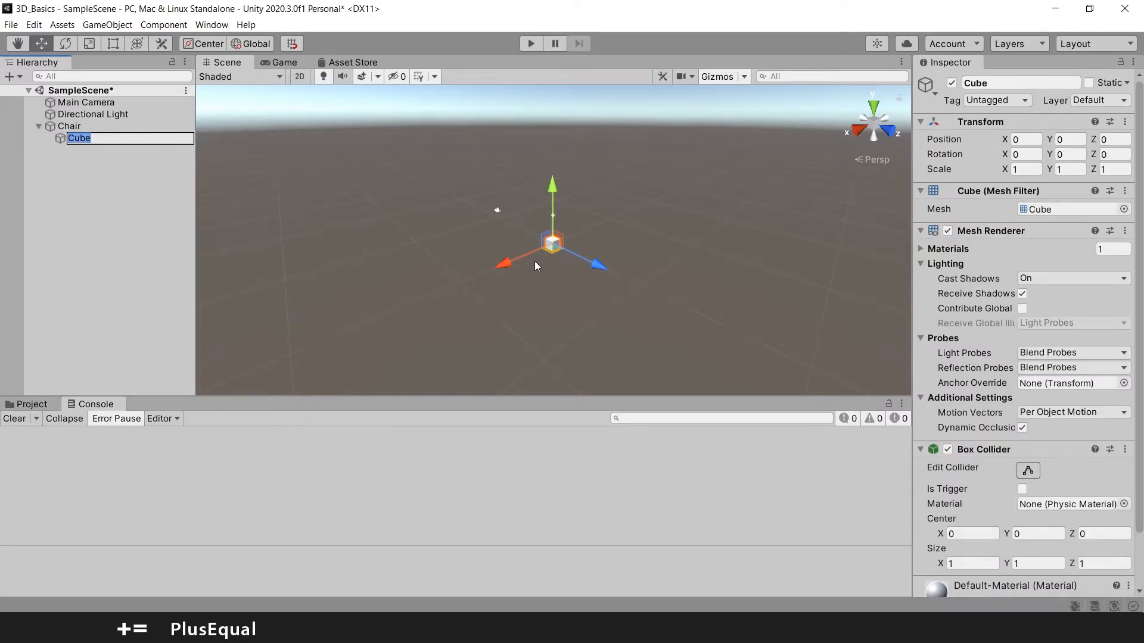
{"action": "type", "text": "Base"}
{"action": "key", "text": "Return"}
Step: Flatten the Base cube by setting its Y scale to 0.3 and reducing it to 0.2
{"action": "mouse_move", "coordinate": [590, 261]}
{"action": "right_mouse_down"}
{"action": "mouse_move", "coordinate": [585, 280]}
{"action": "mouse_move", "coordinate": [602, 268]}
{"action": "mouse_move", "coordinate": [589, 251]}
{"action": "mouse_move", "coordinate": [578, 271]}
{"action": "mouse_move", "coordinate": [579, 260]}
{"action": "right_mouse_up"}
{"action": "key", "text": "w"}
{"action": "key", "text": "s"}
{"action": "key", "text": "w"}
{"action": "key", "text": "s"}
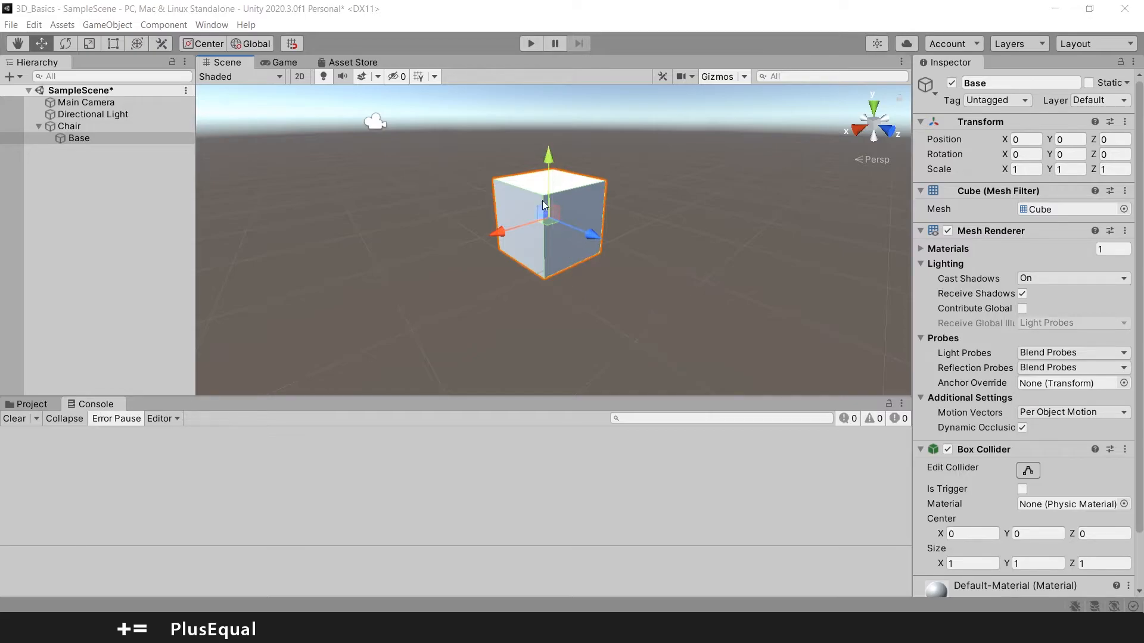
{"action": "key", "text": "s"}
{"action": "mouse_move", "coordinate": [636, 173]}
{"action": "right_mouse_down"}
{"action": "mouse_move", "coordinate": [639, 164]}
{"action": "mouse_move", "coordinate": [642, 174]}
{"action": "right_mouse_up"}
{"action": "key", "text": "w"}
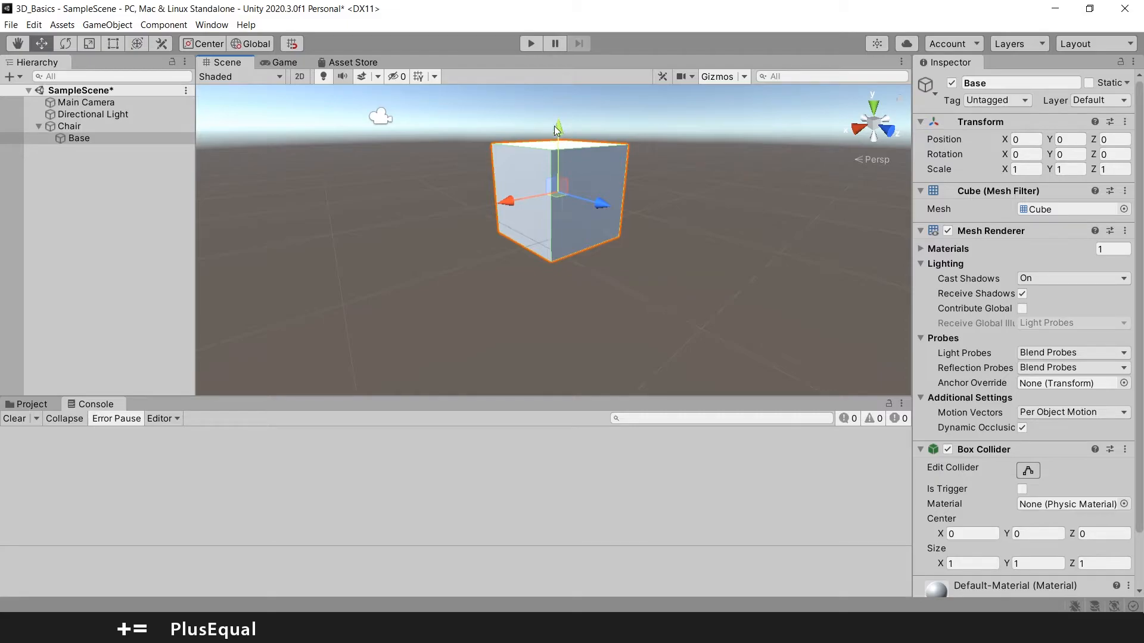
{"action": "left_click", "coordinate": [1071, 169]}
{"action": "double_click", "coordinate": [1071, 168]}
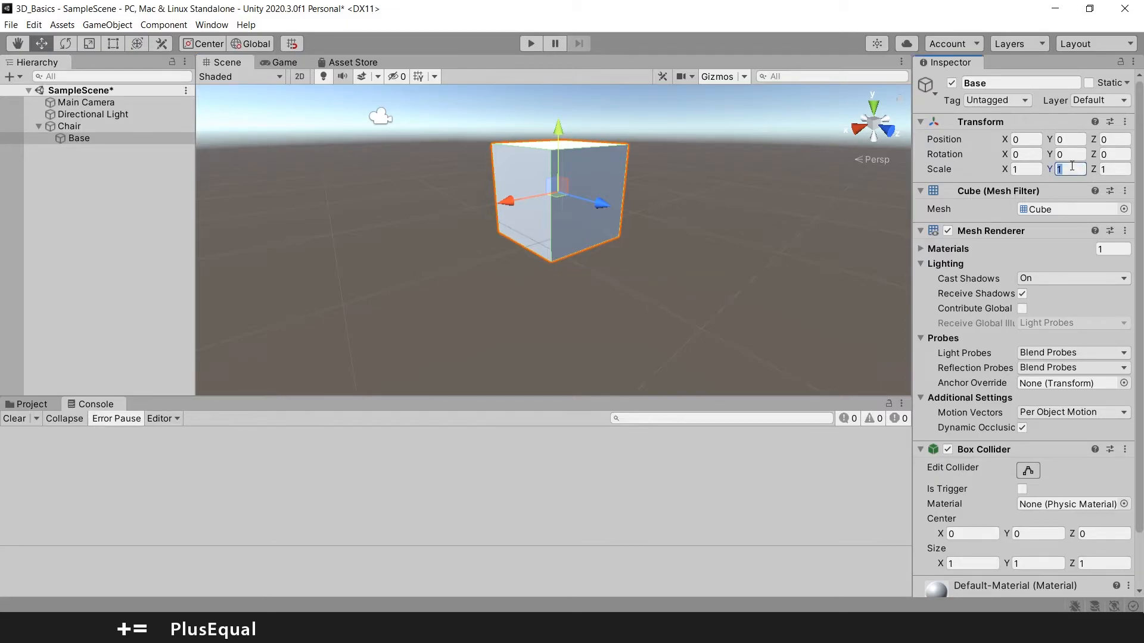
{"action": "type", "text": ".3"}
{"action": "key", "text": "Return"}
{"action": "left_click", "coordinate": [1072, 167]}
{"action": "type", "text": ".2"}
{"action": "key", "text": "Return"}
Step: Add a second 3D cube as a child of Chair, alongside Base
{"action": "left_click_drag", "start_coordinate": [834, 184], "coordinate": [488, 277], "text": "alt"}
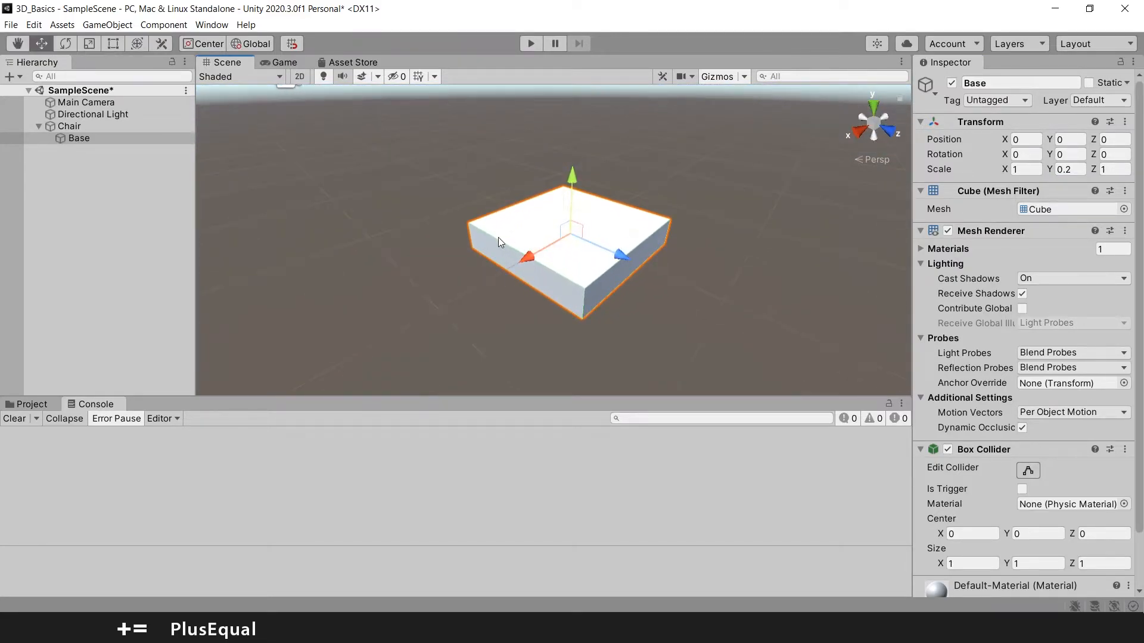
{"action": "right_click_drag", "start_coordinate": [475, 234], "coordinate": [517, 238]}
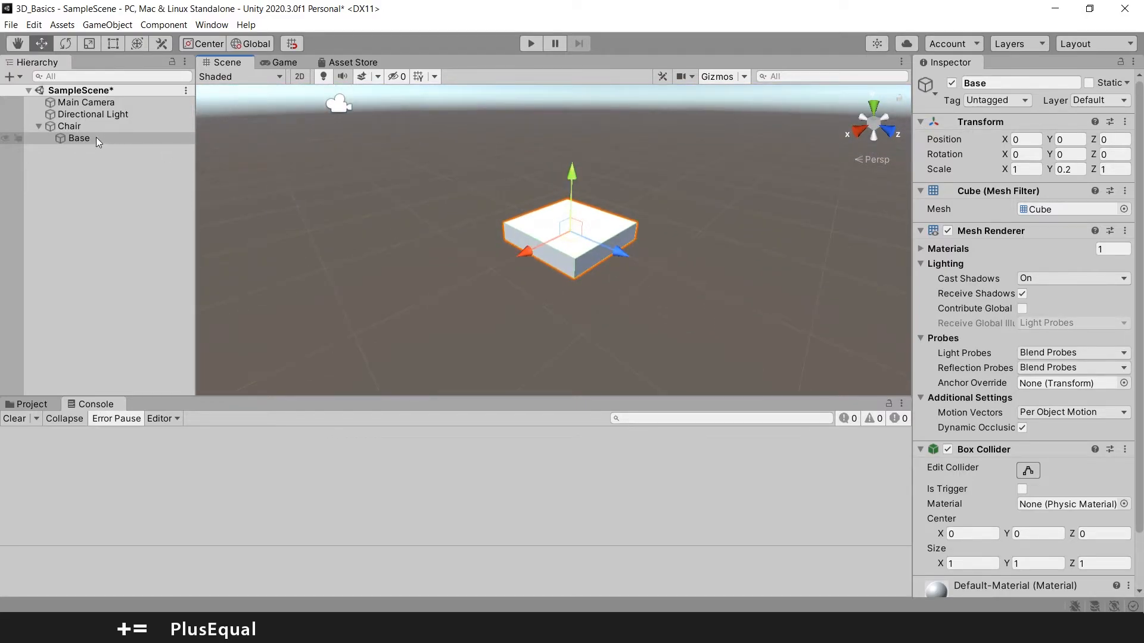
{"action": "right_click", "coordinate": [81, 128]}
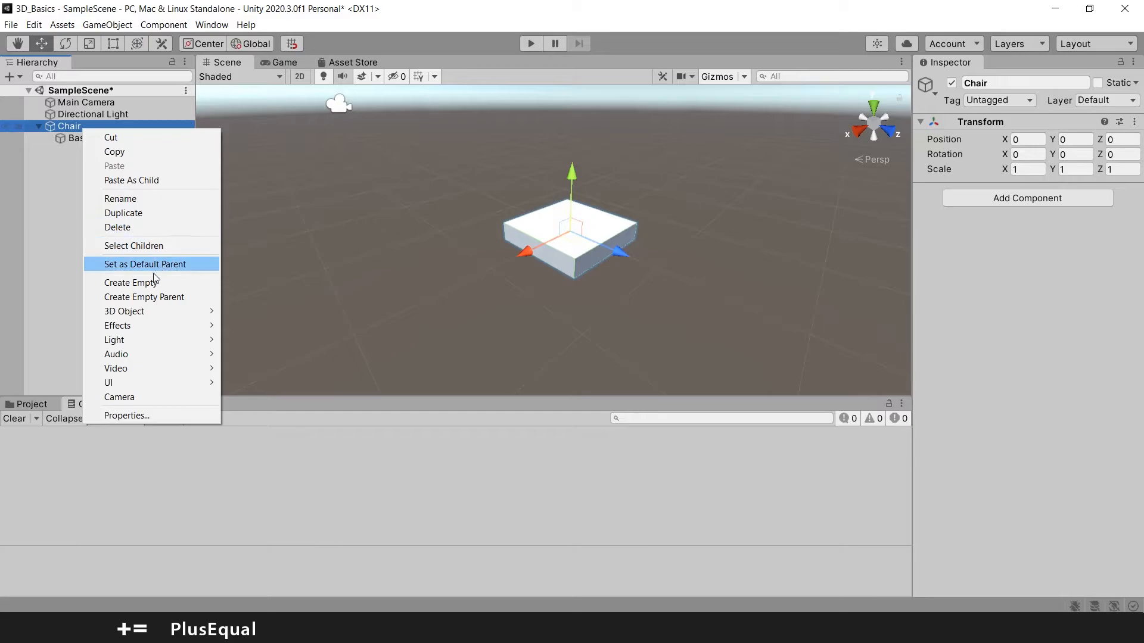
{"action": "mouse_move", "coordinate": [174, 314]}
{"action": "left_click", "coordinate": [265, 310]}
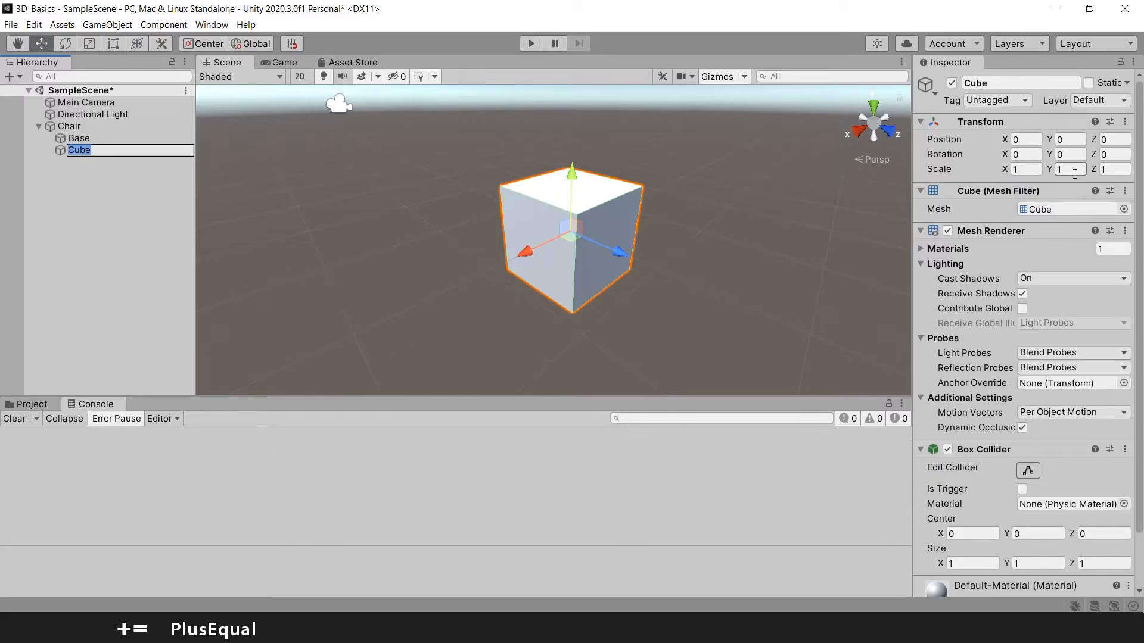
Step: Set the new cube's X and Z scale to 0.2
{"action": "left_click", "coordinate": [1027, 168]}
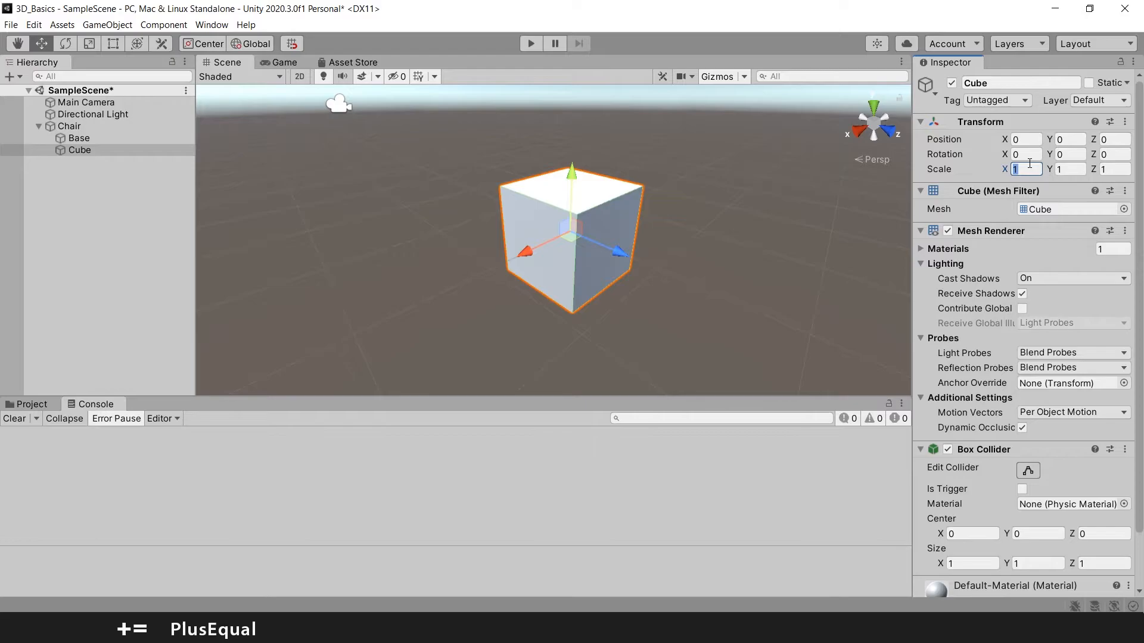
{"action": "type", "text": "0.2"}
{"action": "left_click", "coordinate": [1116, 168]}
{"action": "type", "text": "0.2"}
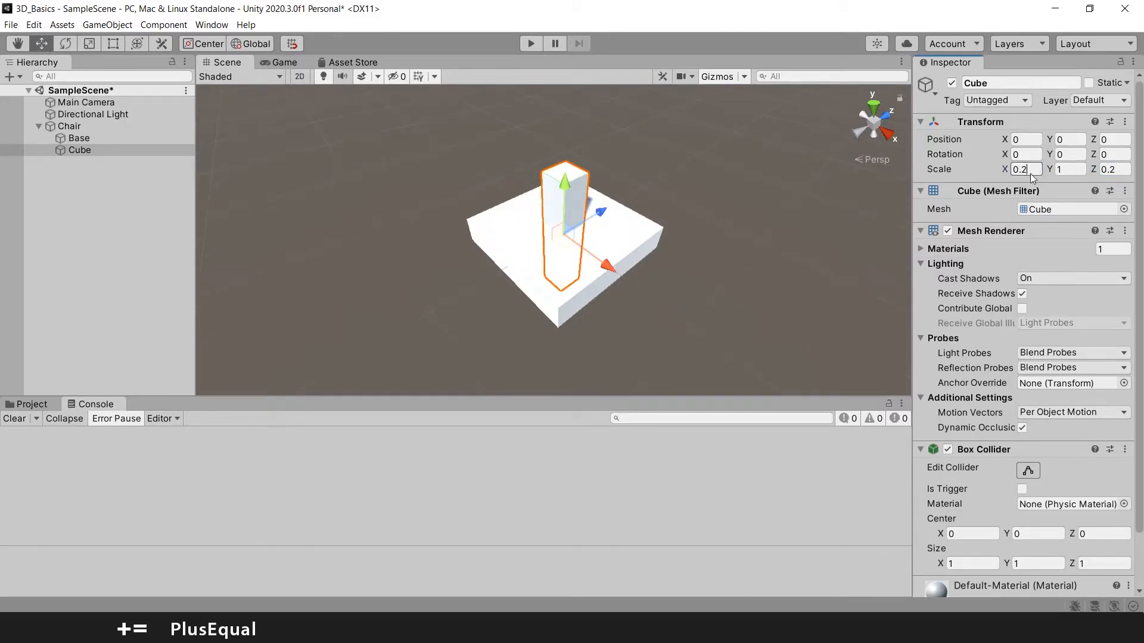
Step: Thin the new cube into a chair leg by setting its X and Z scale to 0.1
{"action": "left_click", "coordinate": [1025, 169]}
{"action": "type", "text": ".1"}
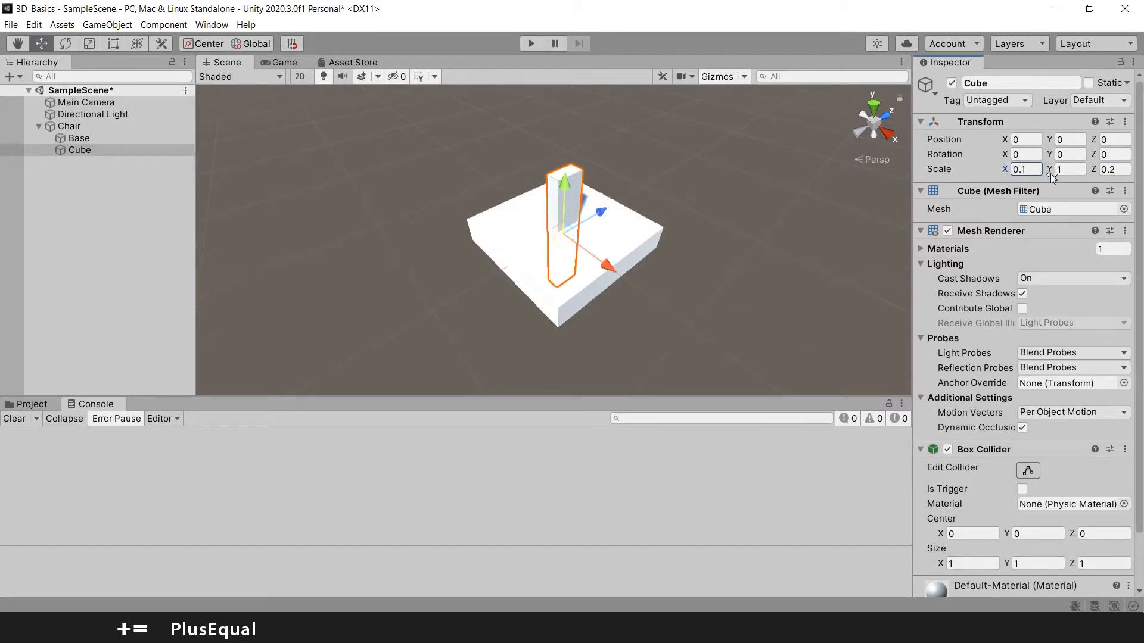
{"action": "left_click", "coordinate": [1122, 168]}
{"action": "type", "text": "0.1"}
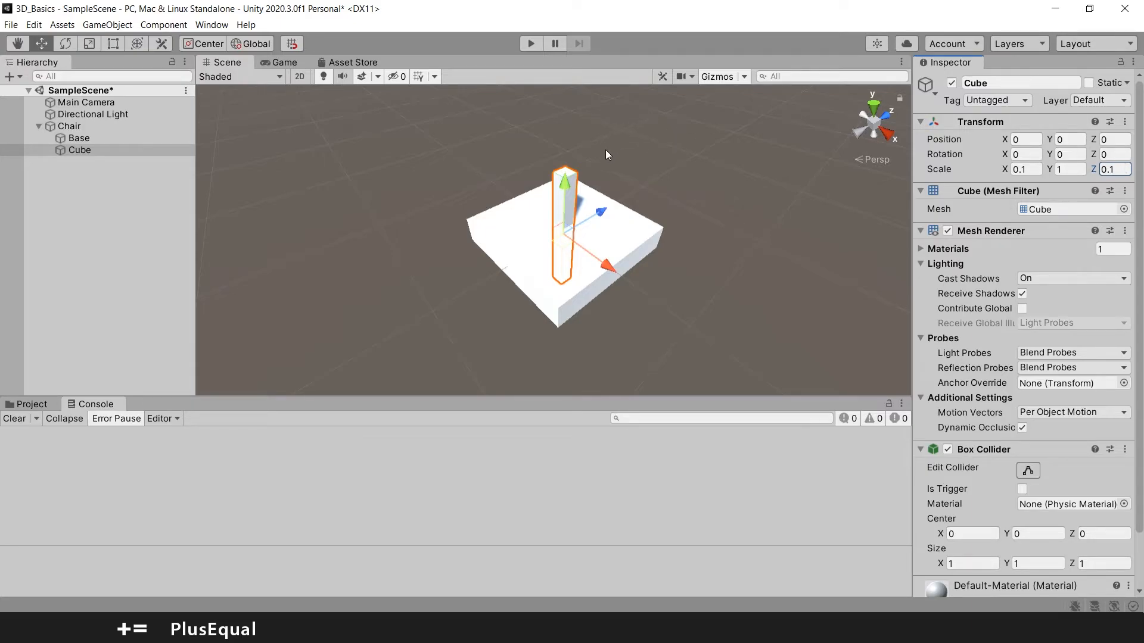
Step: Switch the scene to an orthographic top view framed on the thin cube and the base
{"action": "right_click_drag", "start_coordinate": [633, 161], "coordinate": [616, 141]}
{"action": "key", "text": "w"}
{"action": "key", "text": "s"}
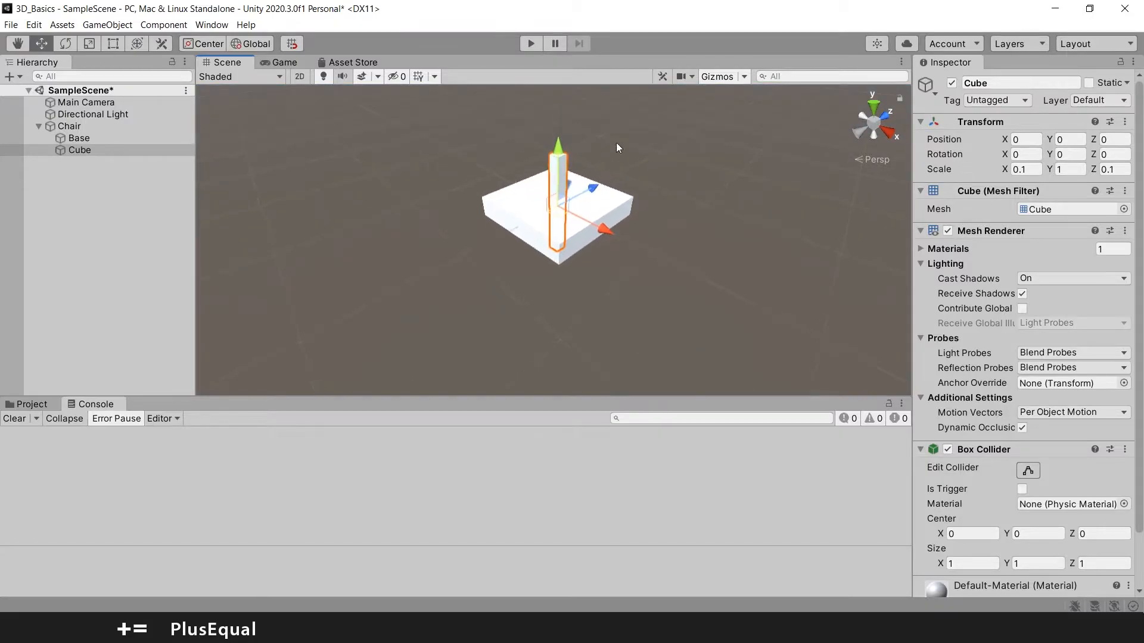
{"action": "left_click", "coordinate": [878, 105]}
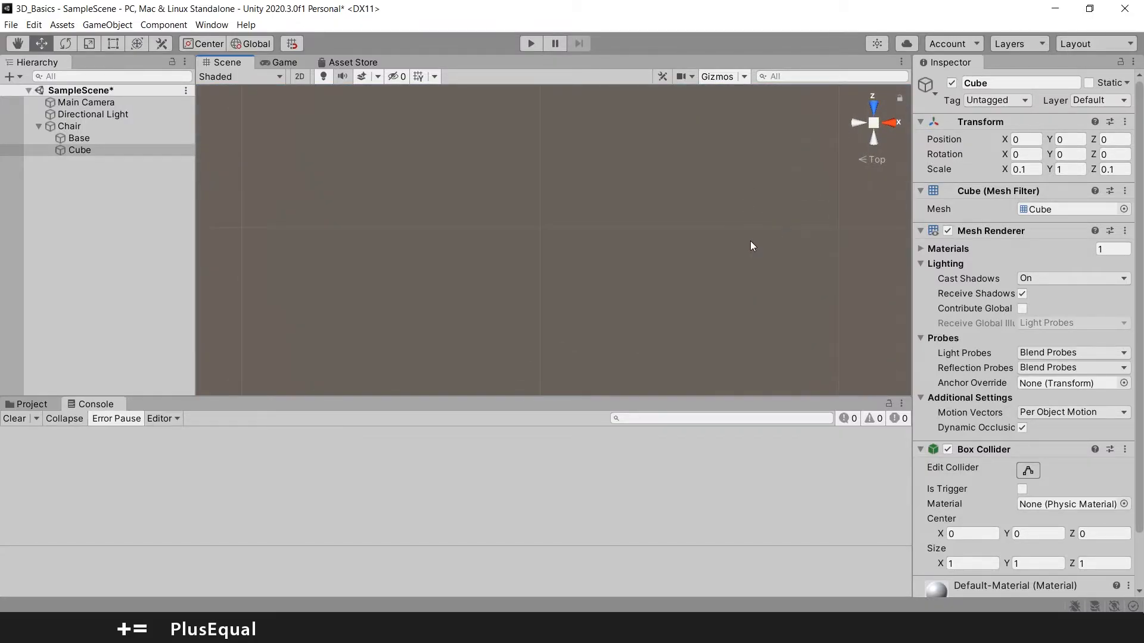
{"action": "key", "text": "f"}
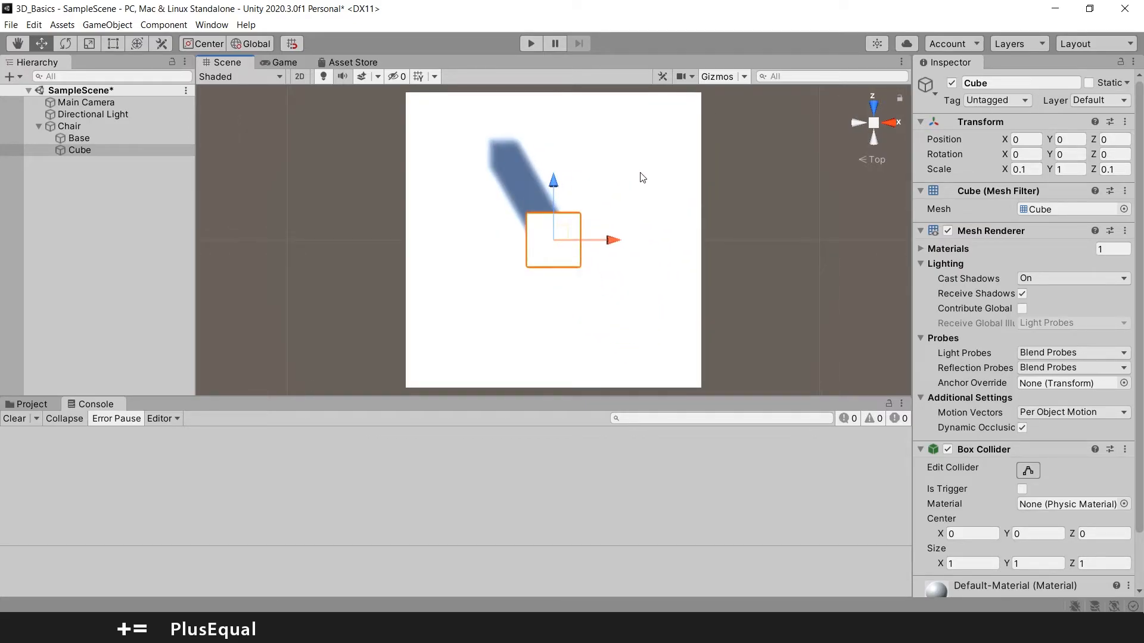
{"action": "scroll", "coordinate": [884, 163], "scroll_direction": "down", "scroll_amount": 3}
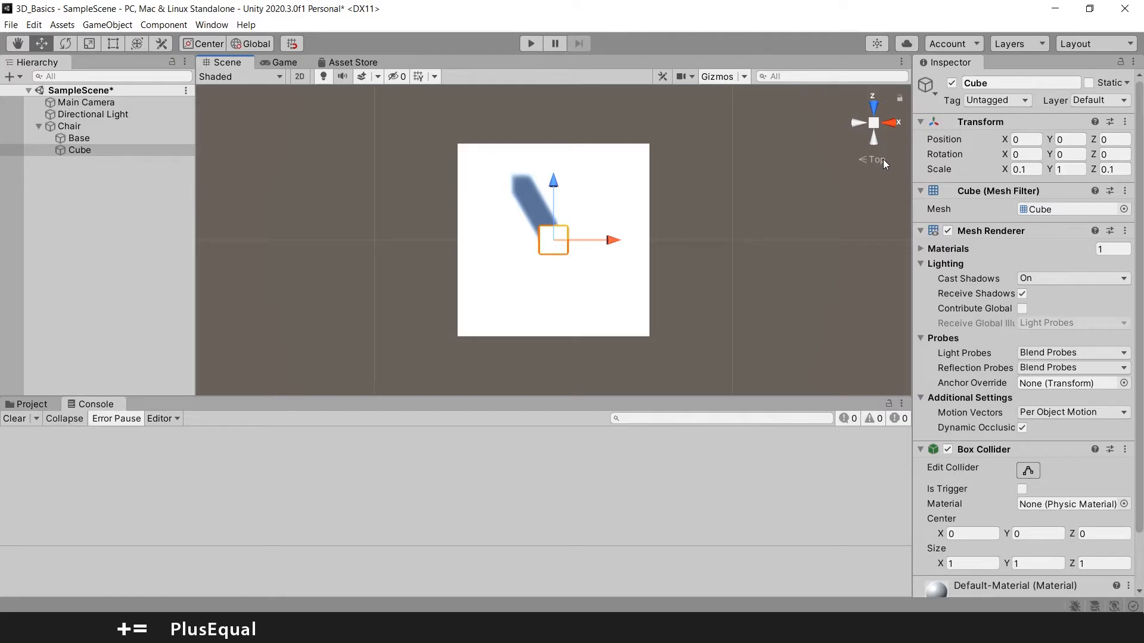
{"action": "left_click", "coordinate": [883, 159]}
{"action": "scroll", "coordinate": [559, 245], "scroll_direction": "up", "scroll_amount": 1}
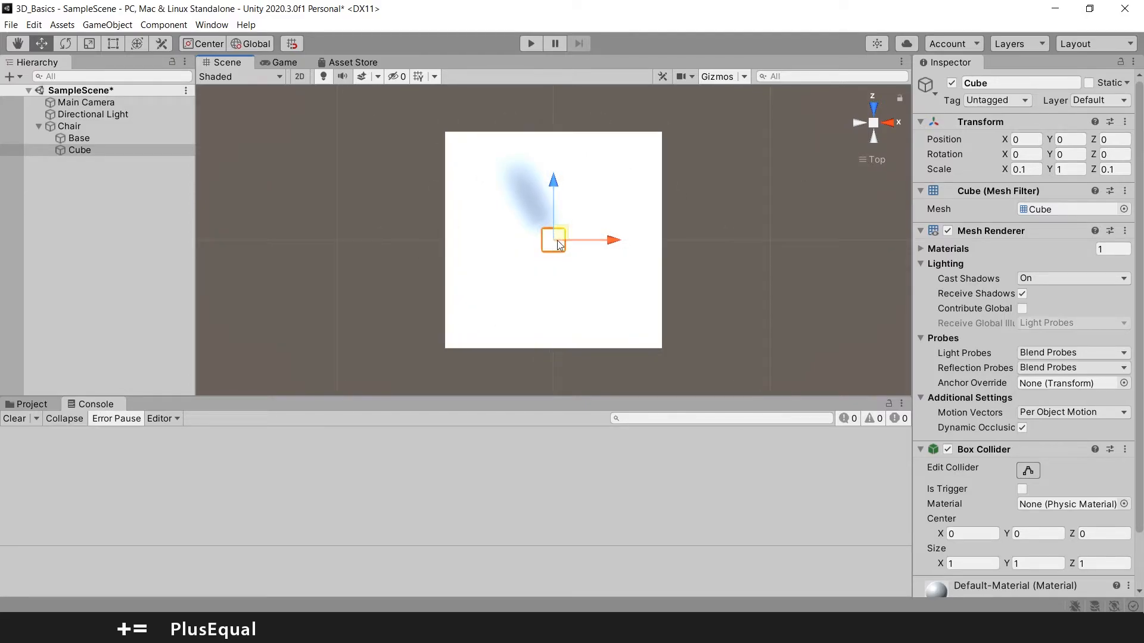
Step: Move the thin cube onto the base's negative X and Z corner, aligning it at X -0.45, Z -0.45
{"action": "left_click_drag", "start_coordinate": [556, 238], "coordinate": [463, 339]}
{"action": "scroll", "coordinate": [462, 339], "scroll_direction": "up", "scroll_amount": 2}
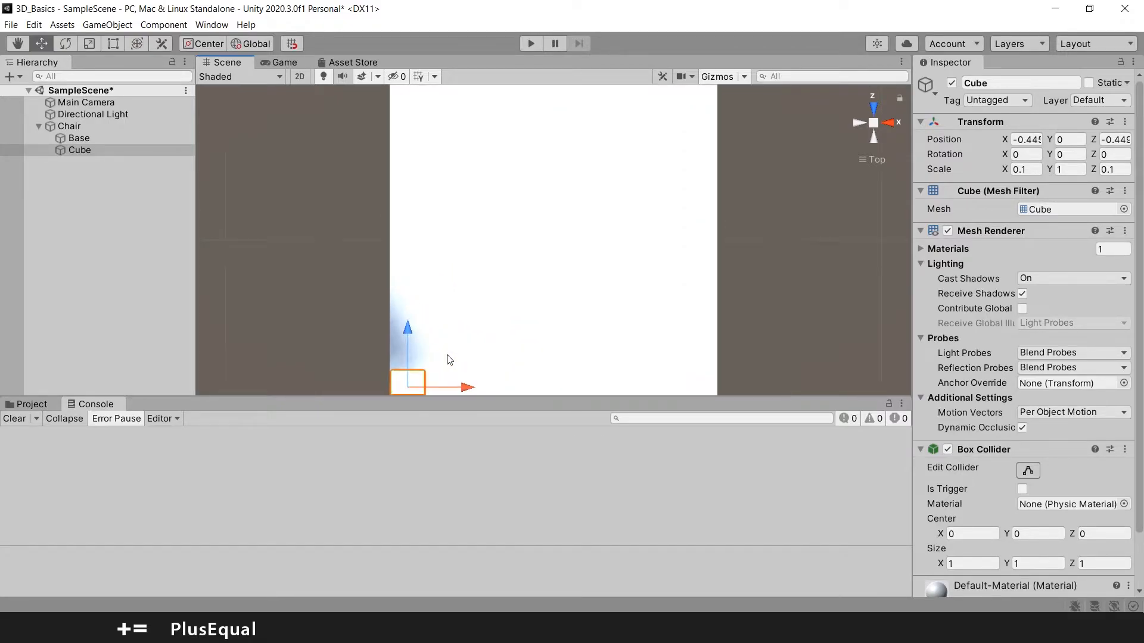
{"action": "right_click_drag", "start_coordinate": [512, 254], "coordinate": [548, 210]}
{"action": "middle_click_drag", "start_coordinate": [596, 236], "coordinate": [762, 99]}
{"action": "scroll", "coordinate": [587, 209], "scroll_direction": "up", "scroll_amount": 1}
{"action": "scroll", "coordinate": [586, 213], "scroll_direction": "up", "scroll_amount": 5}
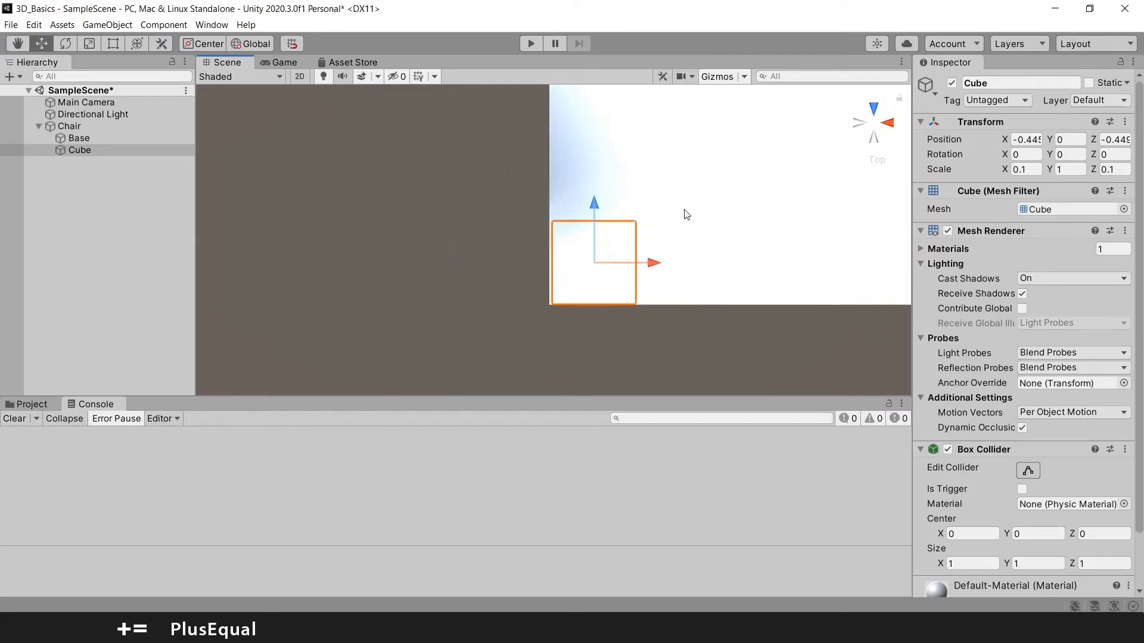
{"action": "left_click_drag", "start_coordinate": [670, 274], "coordinate": [665, 274]}
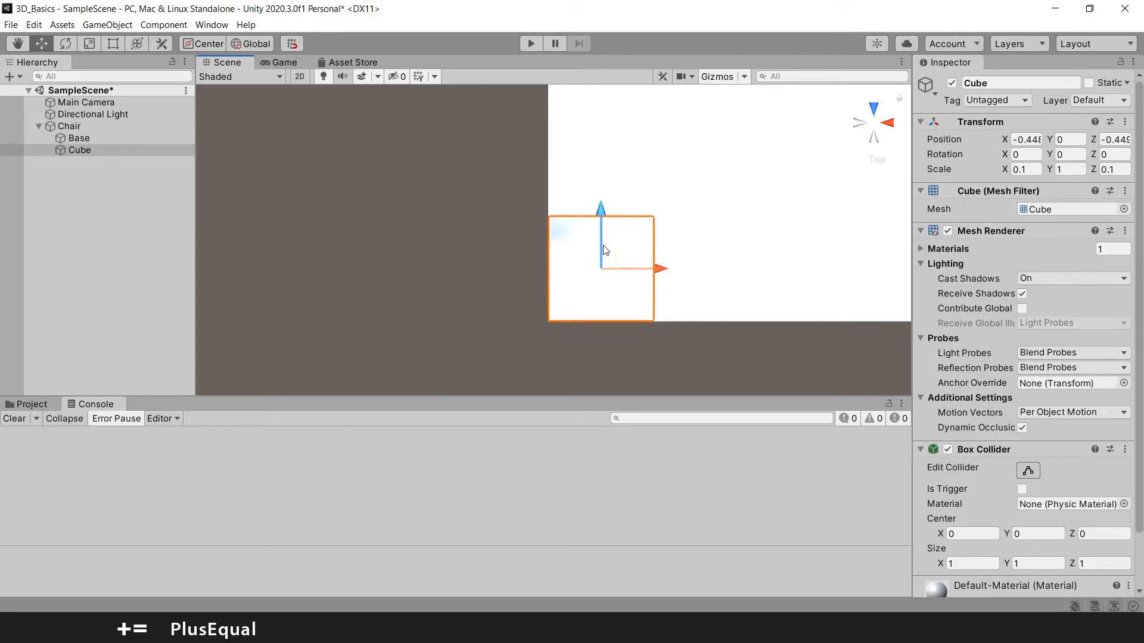
{"action": "scroll", "coordinate": [606, 249], "scroll_direction": "down", "scroll_amount": 5}
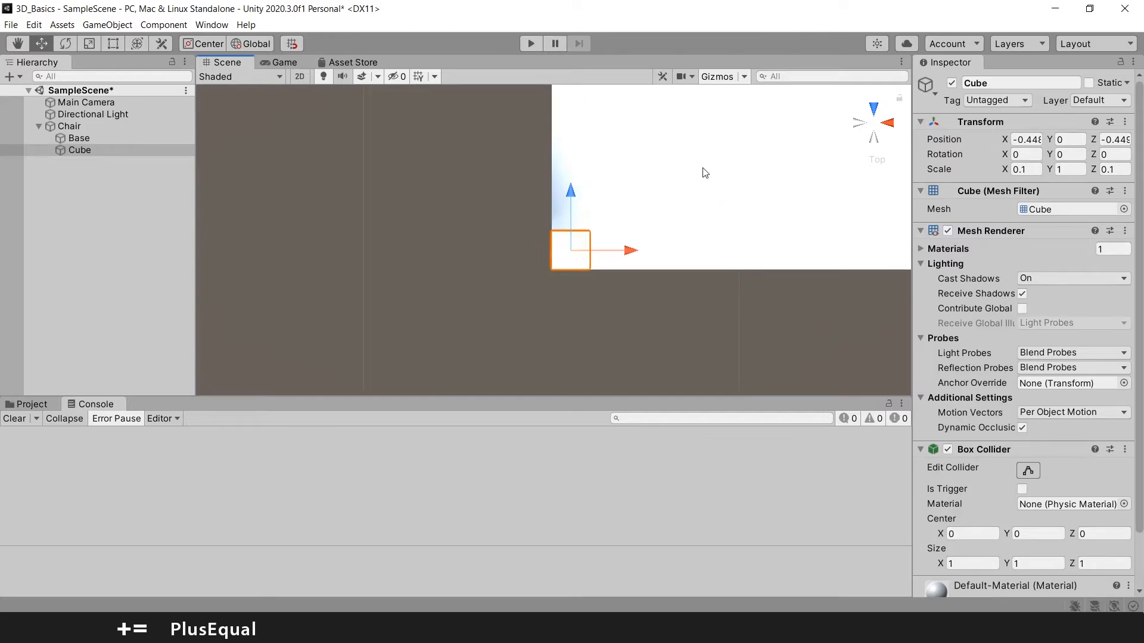
{"action": "scroll", "coordinate": [656, 238], "scroll_direction": "up", "scroll_amount": 3}
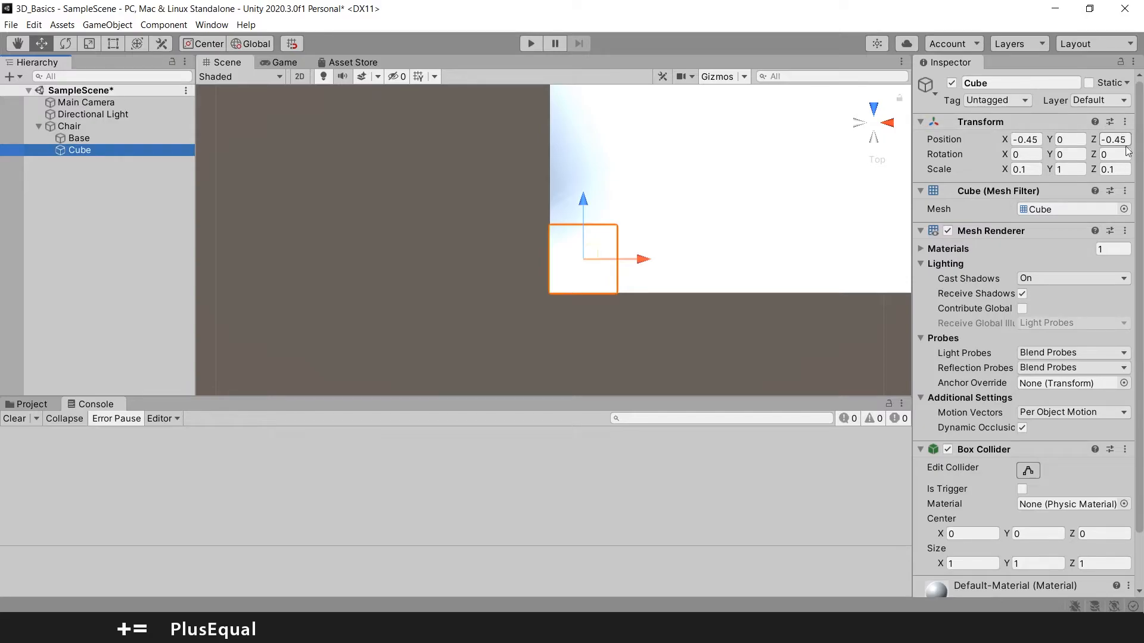
{"action": "middle_click_drag", "start_coordinate": [778, 138], "coordinate": [677, 230]}
{"action": "scroll", "coordinate": [678, 235], "scroll_direction": "down", "scroll_amount": 5}
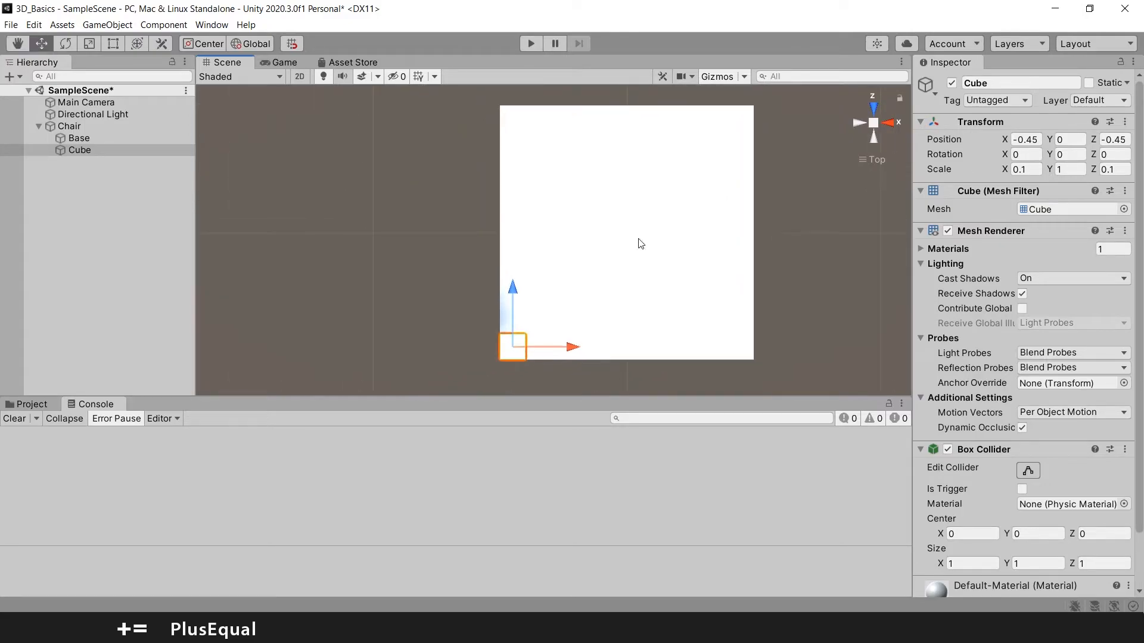
Step: Rename the Cube under Chair as Leg_BL
{"action": "left_click", "coordinate": [83, 139]}
{"action": "left_click", "coordinate": [92, 151]}
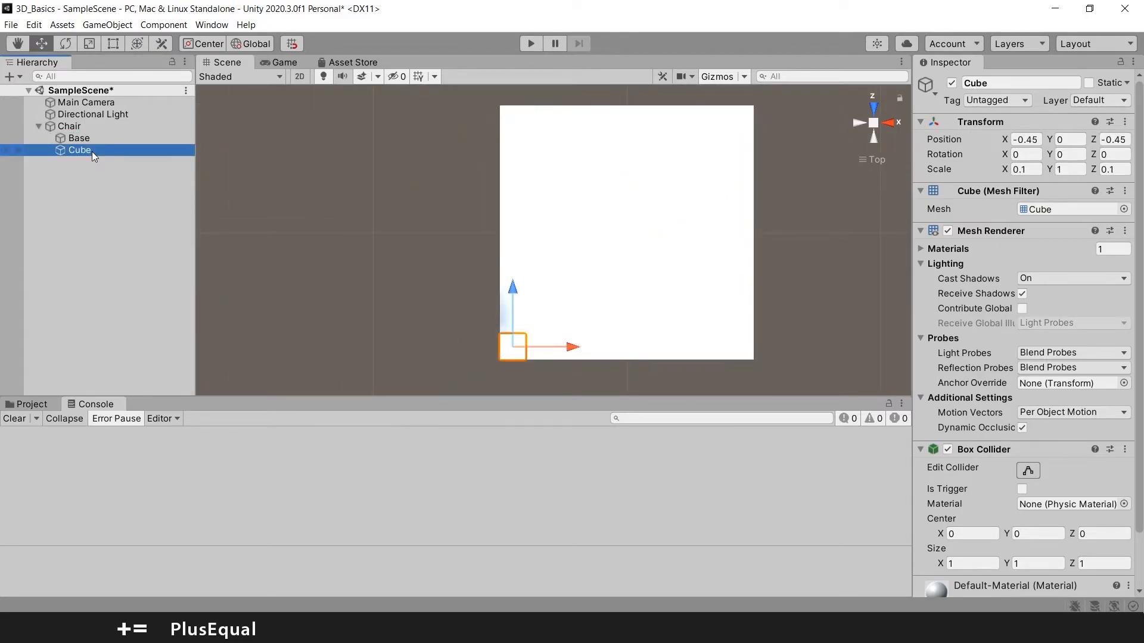
{"action": "left_click", "coordinate": [91, 151]}
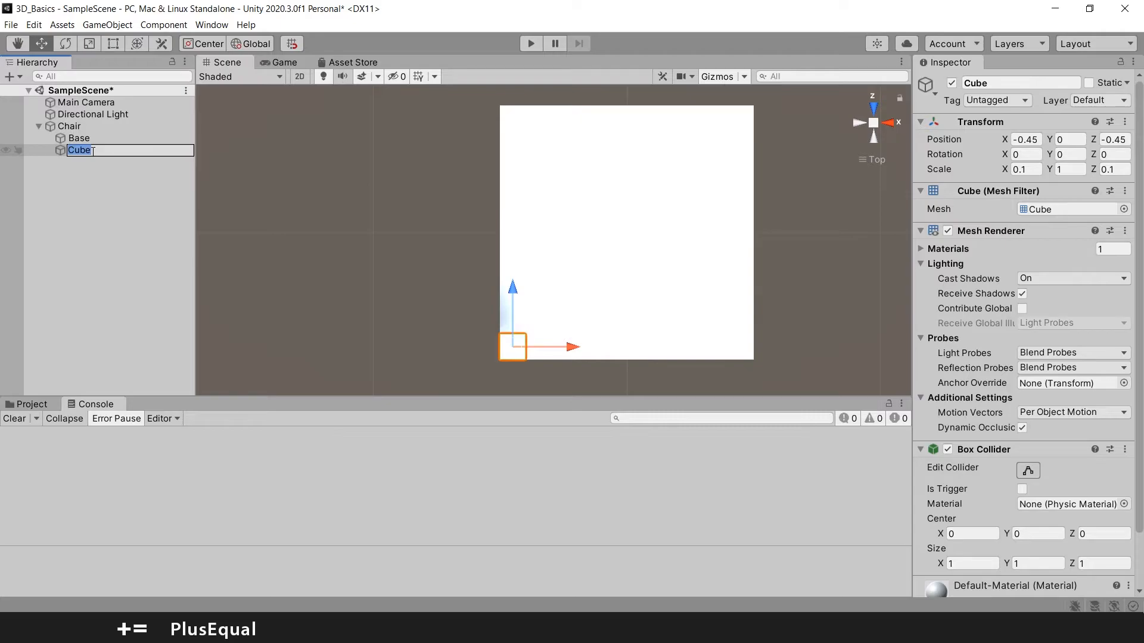
{"action": "type", "text": "Leg_BL"}
{"action": "key", "text": "Return"}
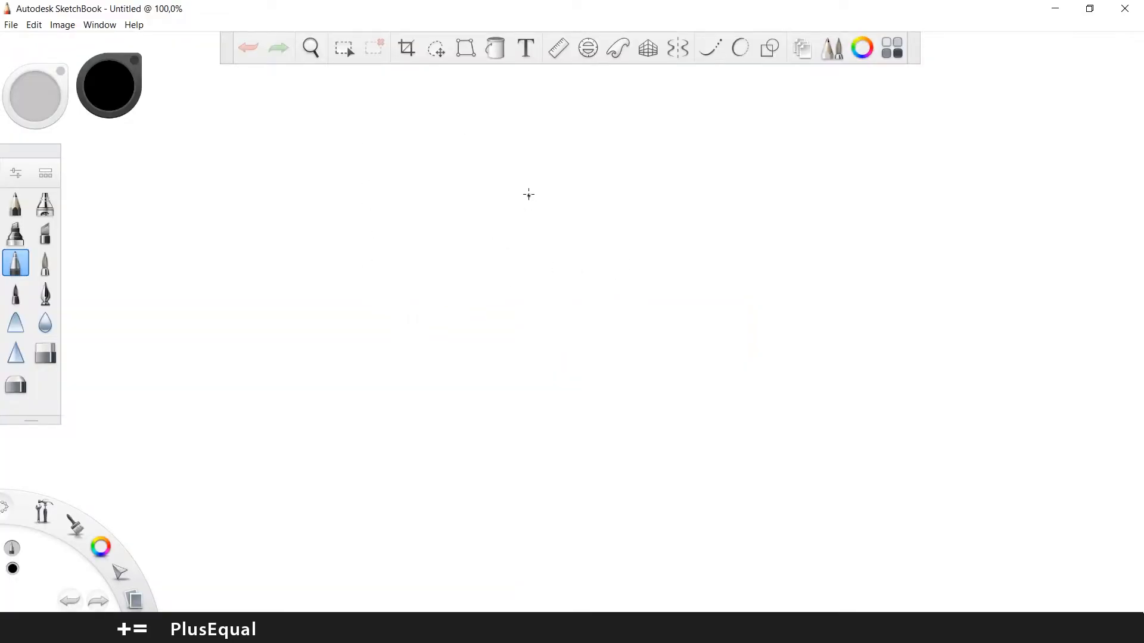
Step: Switch to Autodesk SketchBook and draw a vertical and a horizontal axis line crossing near the middle of the canvas
{"action": "left_click_drag", "start_coordinate": [577, 153], "coordinate": [631, 441]}
{"action": "key", "text": "ctrl+z"}
{"action": "left_click_drag", "start_coordinate": [520, 127], "coordinate": [510, 541]}
{"action": "left_click_drag", "start_coordinate": [219, 329], "coordinate": [752, 331]}
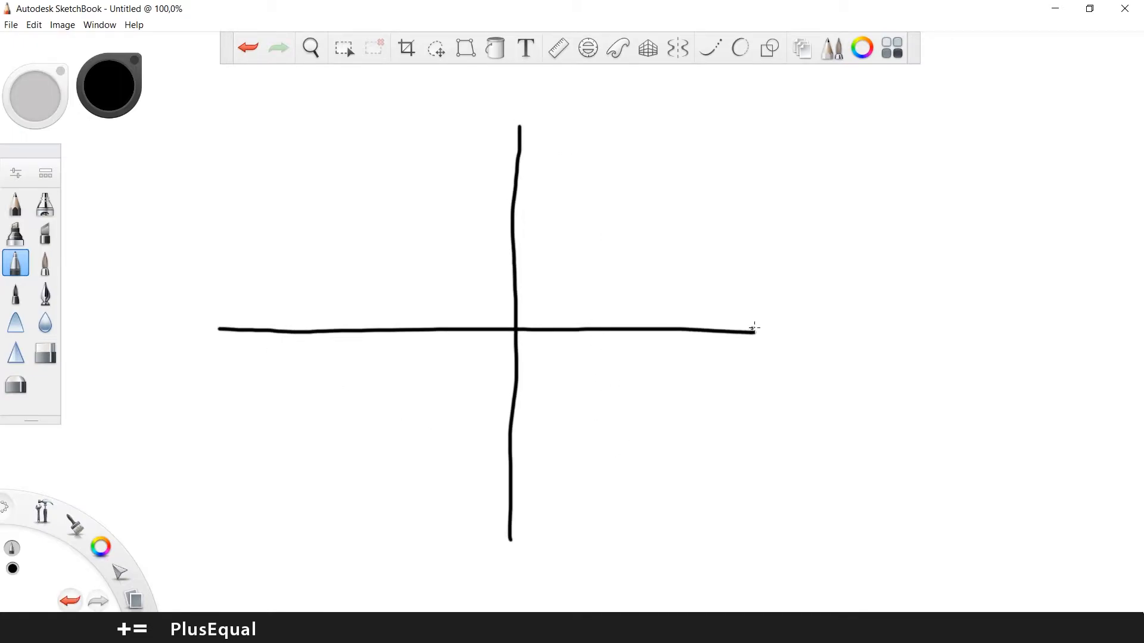
{"action": "key", "text": "ctrl+z"}
Step: Mark the intersection of the axes with a dot and label it X = 0, Z = 0
{"action": "left_click", "coordinate": [516, 332]}
{"action": "mouse_move", "coordinate": [526, 365]}
{"action": "left_mouse_down"}
{"action": "mouse_move", "coordinate": [537, 350]}
{"action": "mouse_move", "coordinate": [545, 368]}
{"action": "mouse_move", "coordinate": [579, 365]}
{"action": "left_mouse_up"}
{"action": "mouse_move", "coordinate": [600, 357]}
{"action": "left_mouse_down"}
{"action": "mouse_move", "coordinate": [593, 372]}
{"action": "mouse_move", "coordinate": [602, 356]}
{"action": "left_mouse_up"}
{"action": "mouse_move", "coordinate": [524, 383]}
{"action": "left_mouse_down"}
{"action": "mouse_move", "coordinate": [554, 401]}
{"action": "mouse_move", "coordinate": [583, 393]}
{"action": "left_mouse_up"}
{"action": "mouse_move", "coordinate": [569, 400]}
{"action": "left_mouse_down"}
{"action": "mouse_move", "coordinate": [613, 395]}
{"action": "mouse_move", "coordinate": [603, 388]}
{"action": "left_mouse_up"}
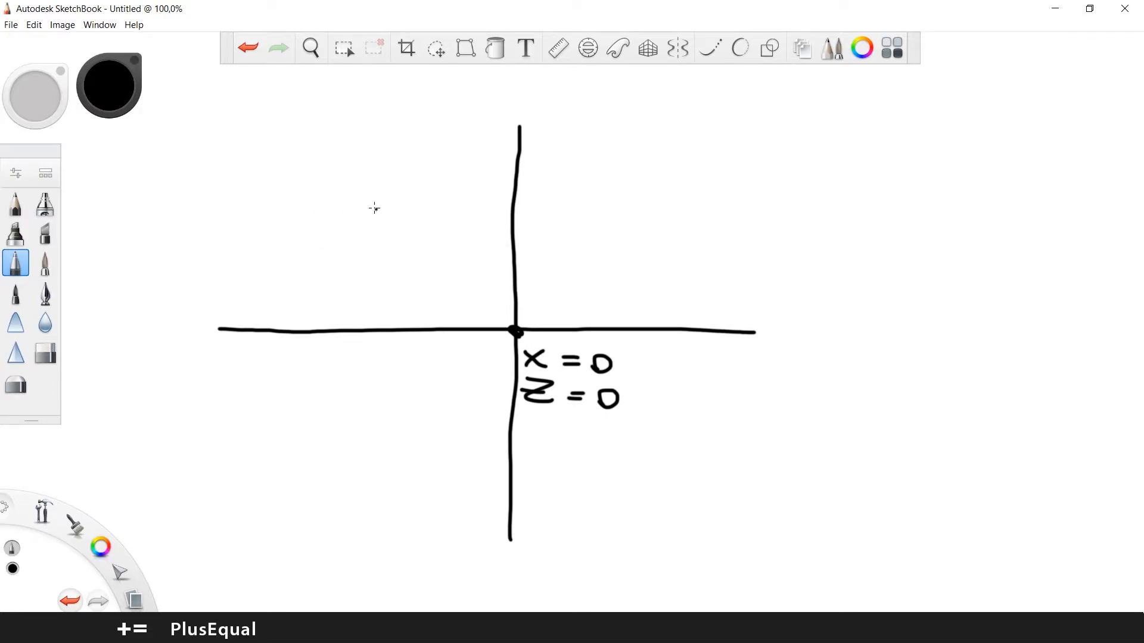
Step: Draw the chair base as a square centred on the origin and note its size as X = 1, Z = 1
{"action": "mouse_move", "coordinate": [378, 205]}
{"action": "left_mouse_down"}
{"action": "mouse_move", "coordinate": [651, 210]}
{"action": "mouse_move", "coordinate": [658, 429]}
{"action": "left_mouse_up"}
{"action": "left_click_drag", "start_coordinate": [379, 206], "coordinate": [390, 449]}
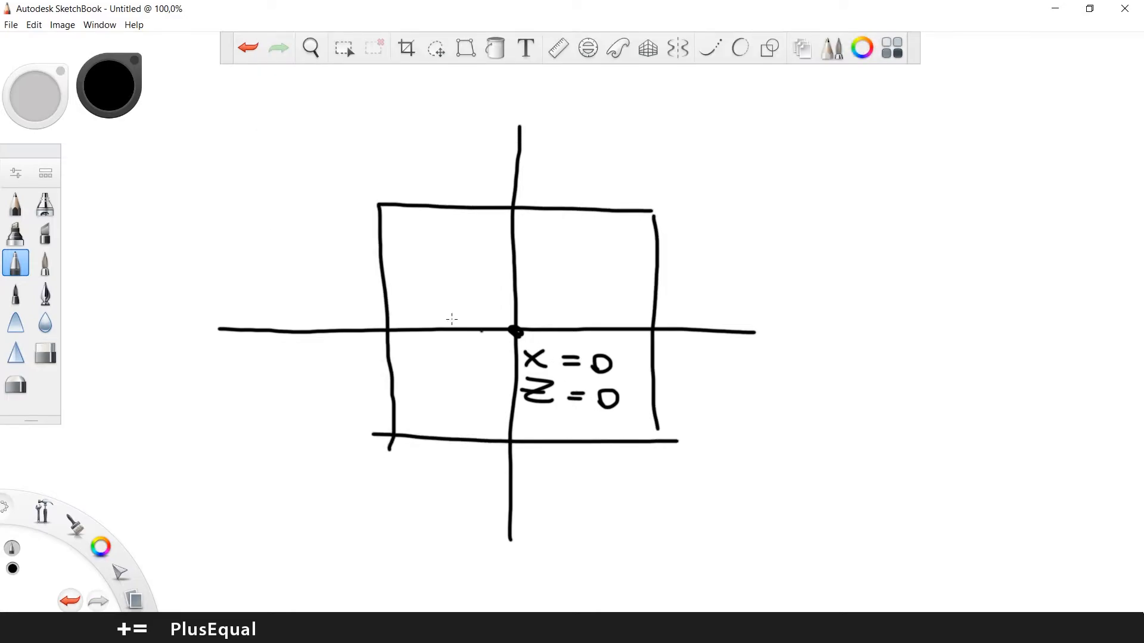
{"action": "mouse_move", "coordinate": [747, 120]}
{"action": "left_mouse_down"}
{"action": "mouse_move", "coordinate": [779, 99]}
{"action": "mouse_move", "coordinate": [777, 118]}
{"action": "mouse_move", "coordinate": [819, 111]}
{"action": "left_mouse_up"}
{"action": "left_click_drag", "start_coordinate": [797, 119], "coordinate": [860, 125]}
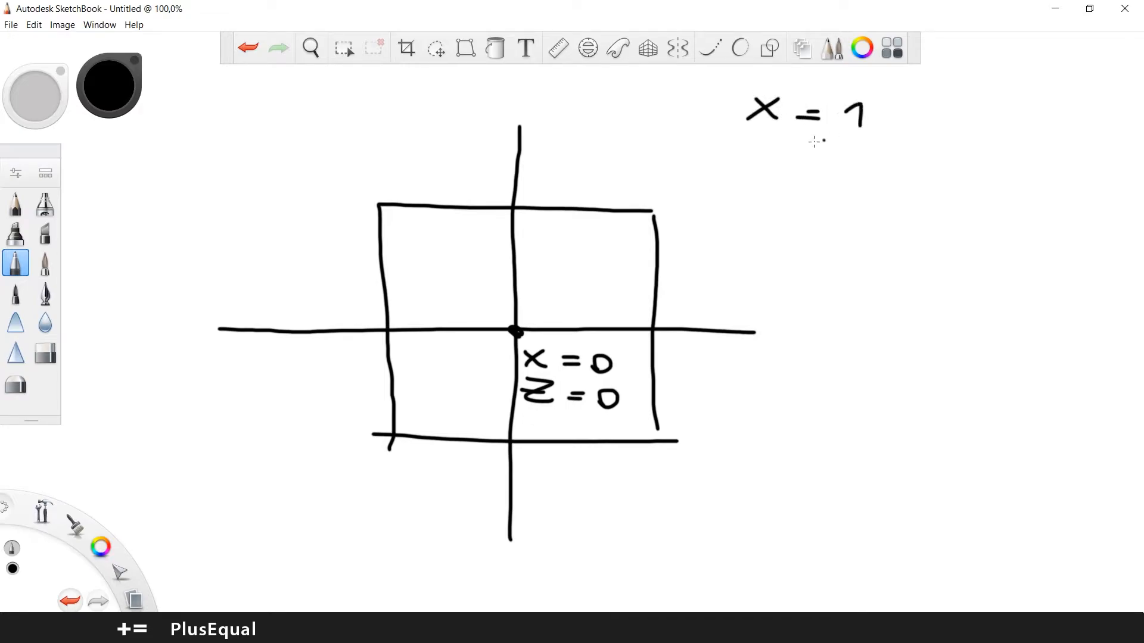
{"action": "mouse_move", "coordinate": [762, 136]}
{"action": "left_mouse_down"}
{"action": "mouse_move", "coordinate": [788, 142]}
{"action": "mouse_move", "coordinate": [799, 168]}
{"action": "mouse_move", "coordinate": [842, 155]}
{"action": "left_mouse_up"}
{"action": "left_click_drag", "start_coordinate": [827, 164], "coordinate": [875, 182]}
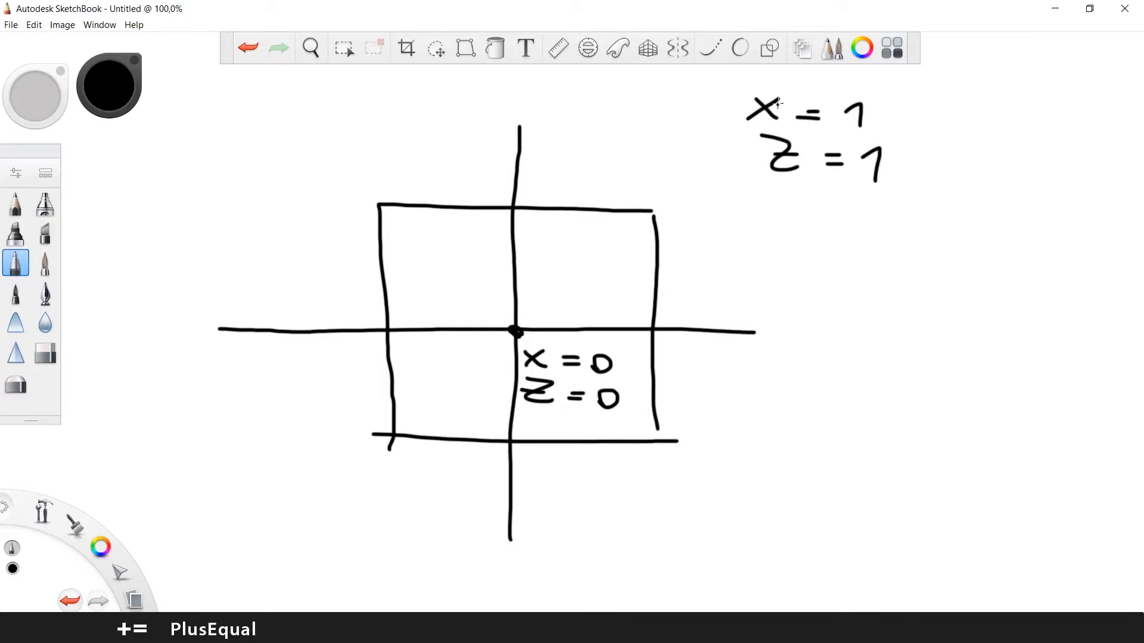
Step: Add arrowheads to the positive ends of both axes, labelling the vertical one Z and the horizontal one X
{"action": "left_click_drag", "start_coordinate": [507, 146], "coordinate": [520, 127]}
{"action": "left_click_drag", "start_coordinate": [520, 127], "coordinate": [538, 152]}
{"action": "left_click_drag", "start_coordinate": [546, 110], "coordinate": [583, 135]}
{"action": "mouse_move", "coordinate": [747, 326]}
{"action": "left_mouse_down"}
{"action": "mouse_move", "coordinate": [760, 335]}
{"action": "mouse_move", "coordinate": [734, 346]}
{"action": "mouse_move", "coordinate": [796, 344]}
{"action": "mouse_move", "coordinate": [802, 362]}
{"action": "left_mouse_up"}
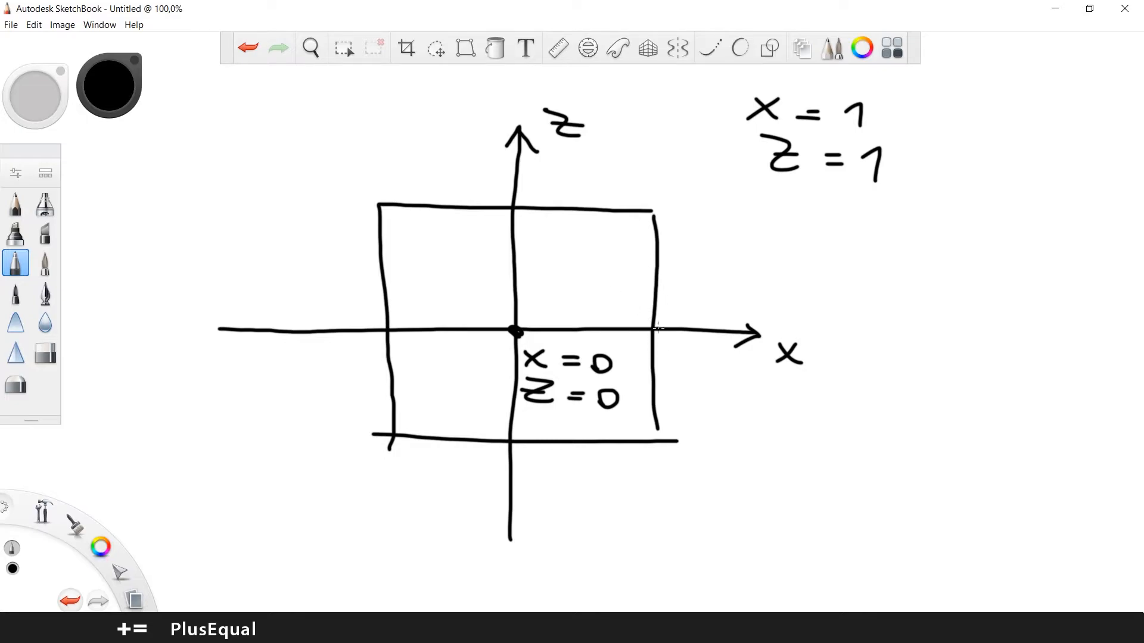
Step: Mark where the square's edges cross the axes, labelling the positive crossings 0,5 and the negative ones -0,5
{"action": "left_click_drag", "start_coordinate": [658, 322], "coordinate": [657, 340]}
{"action": "mouse_move", "coordinate": [679, 292]}
{"action": "left_mouse_down"}
{"action": "mouse_move", "coordinate": [672, 309]}
{"action": "mouse_move", "coordinate": [680, 292]}
{"action": "mouse_move", "coordinate": [697, 320]}
{"action": "mouse_move", "coordinate": [722, 293]}
{"action": "mouse_move", "coordinate": [703, 318]}
{"action": "left_mouse_up"}
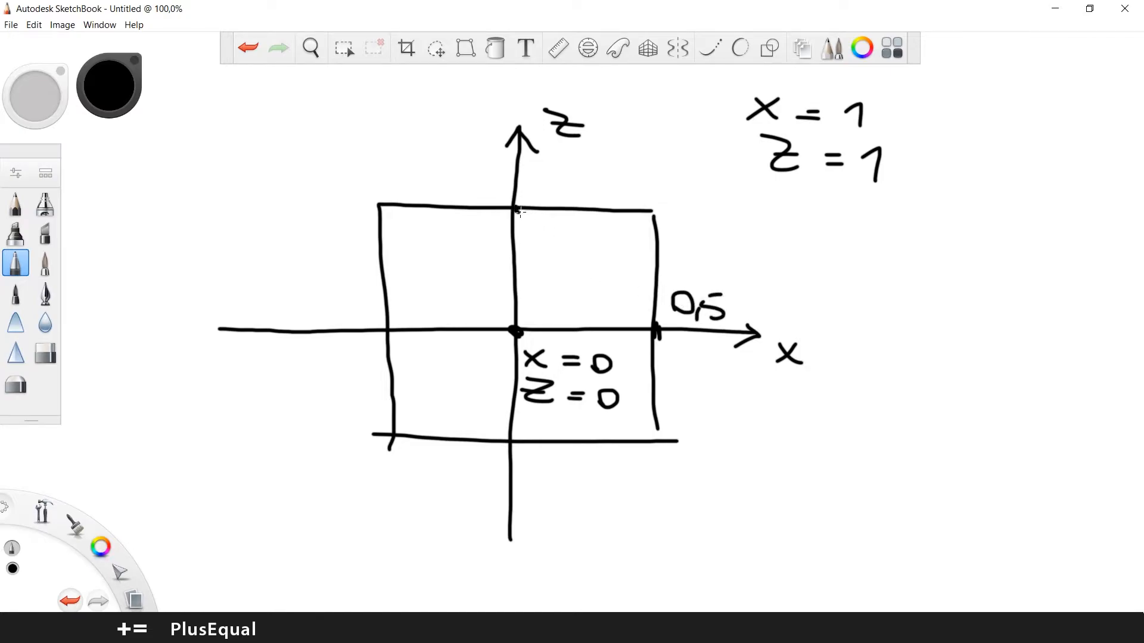
{"action": "mouse_move", "coordinate": [535, 185]}
{"action": "left_mouse_down"}
{"action": "mouse_move", "coordinate": [525, 199]}
{"action": "mouse_move", "coordinate": [538, 184]}
{"action": "mouse_move", "coordinate": [560, 207]}
{"action": "mouse_move", "coordinate": [593, 185]}
{"action": "left_mouse_up"}
{"action": "left_click_drag", "start_coordinate": [578, 188], "coordinate": [574, 205]}
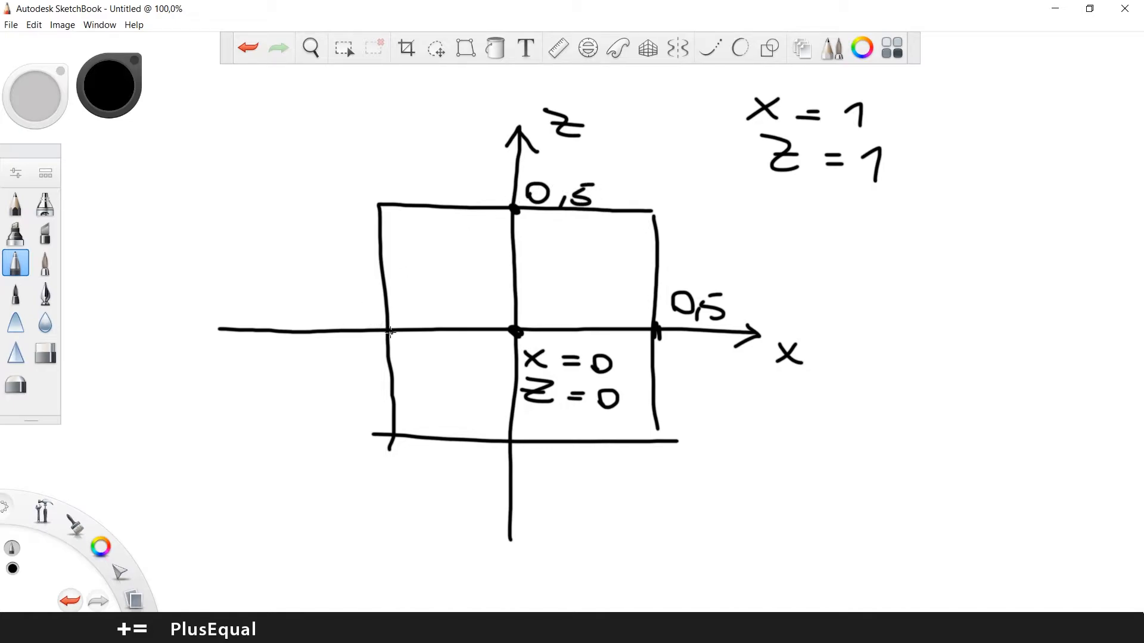
{"action": "left_click", "coordinate": [382, 329]}
{"action": "left_click", "coordinate": [509, 442]}
{"action": "mouse_move", "coordinate": [448, 466]}
{"action": "left_mouse_down"}
{"action": "mouse_move", "coordinate": [481, 455]}
{"action": "mouse_move", "coordinate": [488, 480]}
{"action": "mouse_move", "coordinate": [500, 462]}
{"action": "mouse_move", "coordinate": [494, 474]}
{"action": "left_mouse_up"}
{"action": "mouse_move", "coordinate": [329, 351]}
{"action": "left_mouse_down"}
{"action": "mouse_move", "coordinate": [362, 347]}
{"action": "mouse_move", "coordinate": [387, 369]}
{"action": "left_mouse_up"}
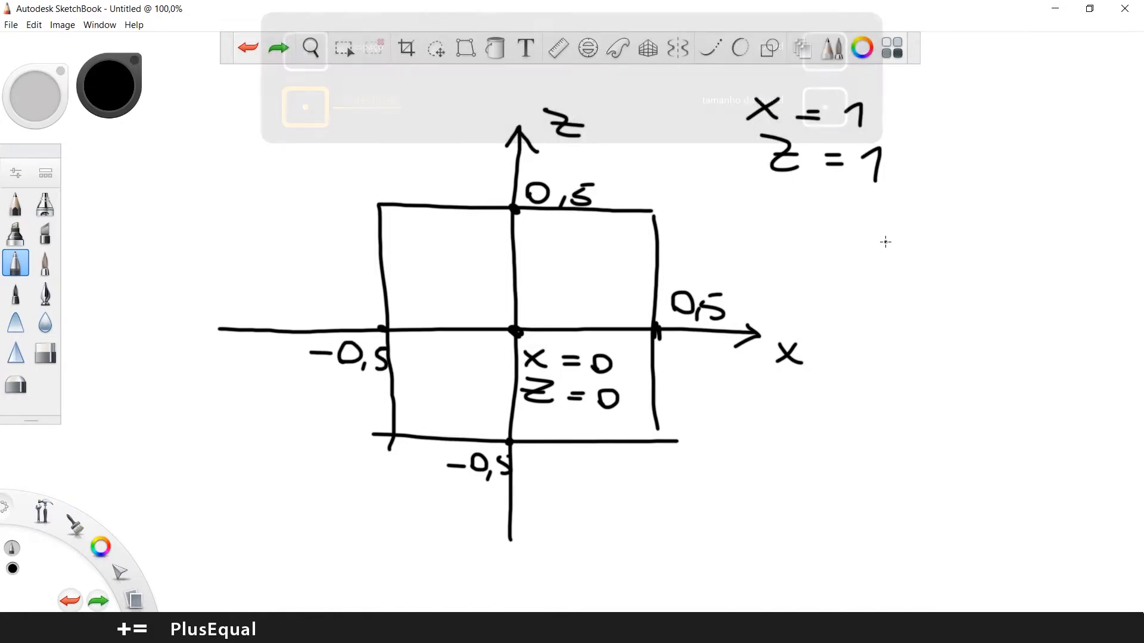
Step: Draw a small square for the leg beside the diagram and label its size X = 0,1, Z = 0,1
{"action": "mouse_move", "coordinate": [892, 234]}
{"action": "left_mouse_down"}
{"action": "mouse_move", "coordinate": [889, 271]}
{"action": "mouse_move", "coordinate": [925, 237]}
{"action": "left_mouse_up"}
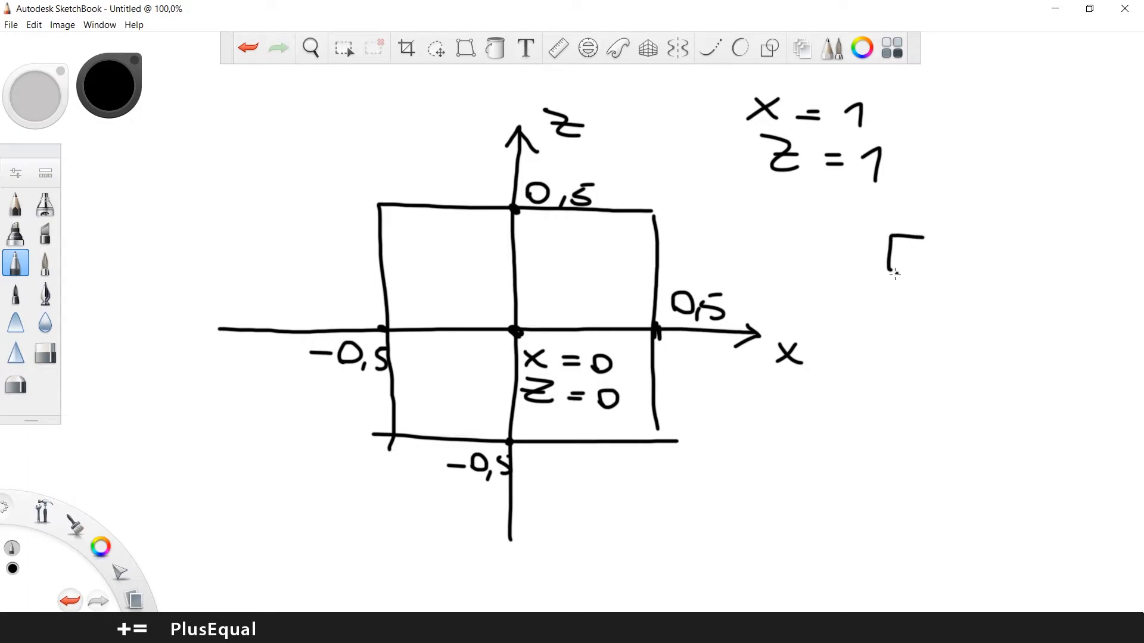
{"action": "left_click_drag", "start_coordinate": [887, 272], "coordinate": [919, 271]}
{"action": "key", "text": "ctrl+z"}
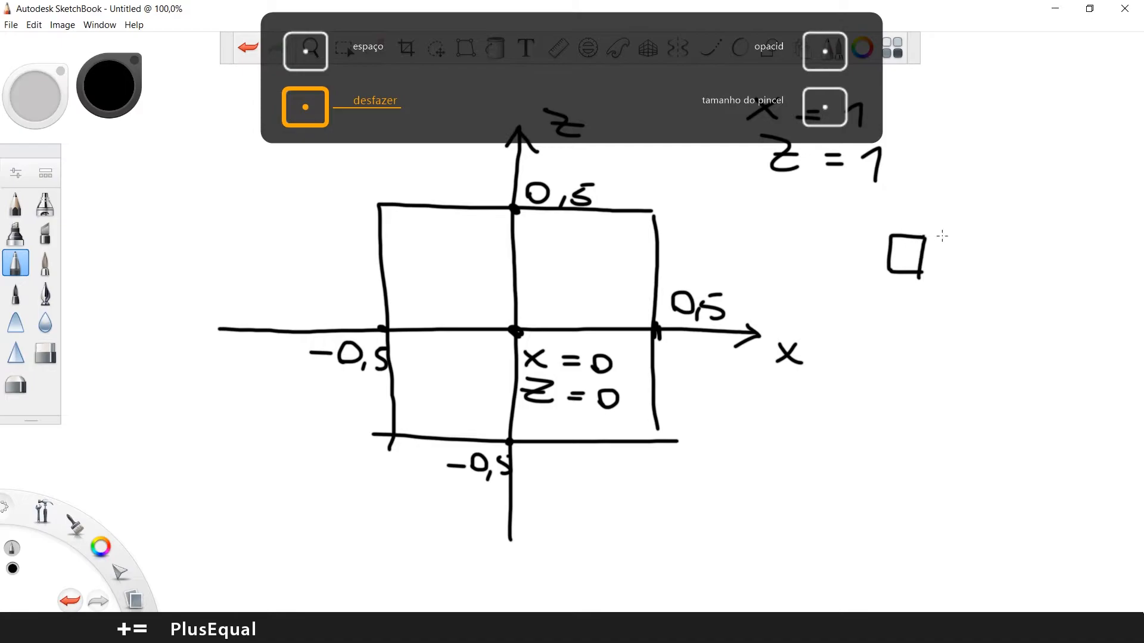
{"action": "left_click_drag", "start_coordinate": [971, 230], "coordinate": [988, 246]}
{"action": "left_click_drag", "start_coordinate": [987, 231], "coordinate": [970, 247]}
{"action": "left_click_drag", "start_coordinate": [1007, 237], "coordinate": [1018, 238]}
{"action": "left_click_drag", "start_coordinate": [1007, 246], "coordinate": [1040, 237]}
{"action": "mouse_move", "coordinate": [1064, 250]}
{"action": "left_mouse_down"}
{"action": "mouse_move", "coordinate": [1060, 261]}
{"action": "mouse_move", "coordinate": [1081, 256]}
{"action": "left_mouse_up"}
{"action": "mouse_move", "coordinate": [977, 268]}
{"action": "left_mouse_down"}
{"action": "mouse_move", "coordinate": [1001, 289]}
{"action": "mouse_move", "coordinate": [1023, 277]}
{"action": "mouse_move", "coordinate": [1094, 296]}
{"action": "left_mouse_up"}
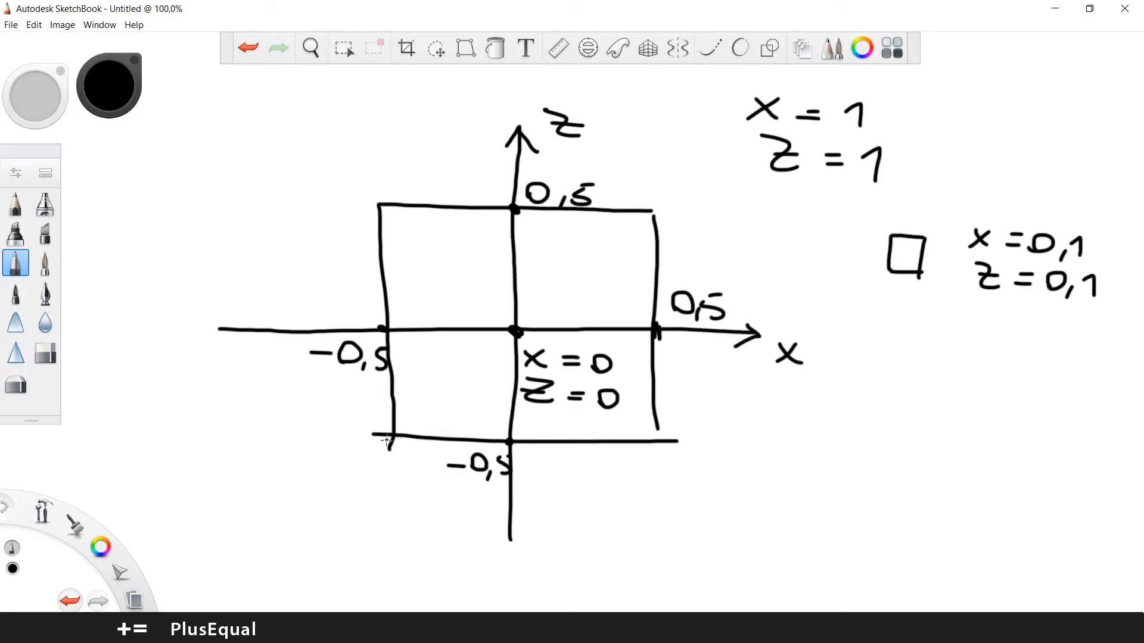
Step: Mark the base's negative X and Z corner with a cross and write X 0,5 and Z 0,5 near it
{"action": "left_click_drag", "start_coordinate": [383, 429], "coordinate": [409, 450]}
{"action": "mouse_move", "coordinate": [214, 501]}
{"action": "left_mouse_down"}
{"action": "mouse_move", "coordinate": [206, 513]}
{"action": "mouse_move", "coordinate": [215, 499]}
{"action": "left_mouse_up"}
{"action": "left_click_drag", "start_coordinate": [242, 514], "coordinate": [241, 524]}
{"action": "left_click_drag", "start_coordinate": [263, 496], "coordinate": [277, 520]}
{"action": "left_click_drag", "start_coordinate": [278, 496], "coordinate": [263, 495]}
{"action": "mouse_move", "coordinate": [218, 531]}
{"action": "left_mouse_down"}
{"action": "mouse_move", "coordinate": [242, 559]}
{"action": "mouse_move", "coordinate": [279, 553]}
{"action": "mouse_move", "coordinate": [266, 561]}
{"action": "left_mouse_up"}
{"action": "left_click_drag", "start_coordinate": [265, 536], "coordinate": [282, 535]}
{"action": "mouse_move", "coordinate": [174, 499]}
{"action": "left_mouse_down"}
{"action": "mouse_move", "coordinate": [154, 518]}
{"action": "mouse_move", "coordinate": [177, 517]}
{"action": "mouse_move", "coordinate": [185, 558]}
{"action": "left_mouse_up"}
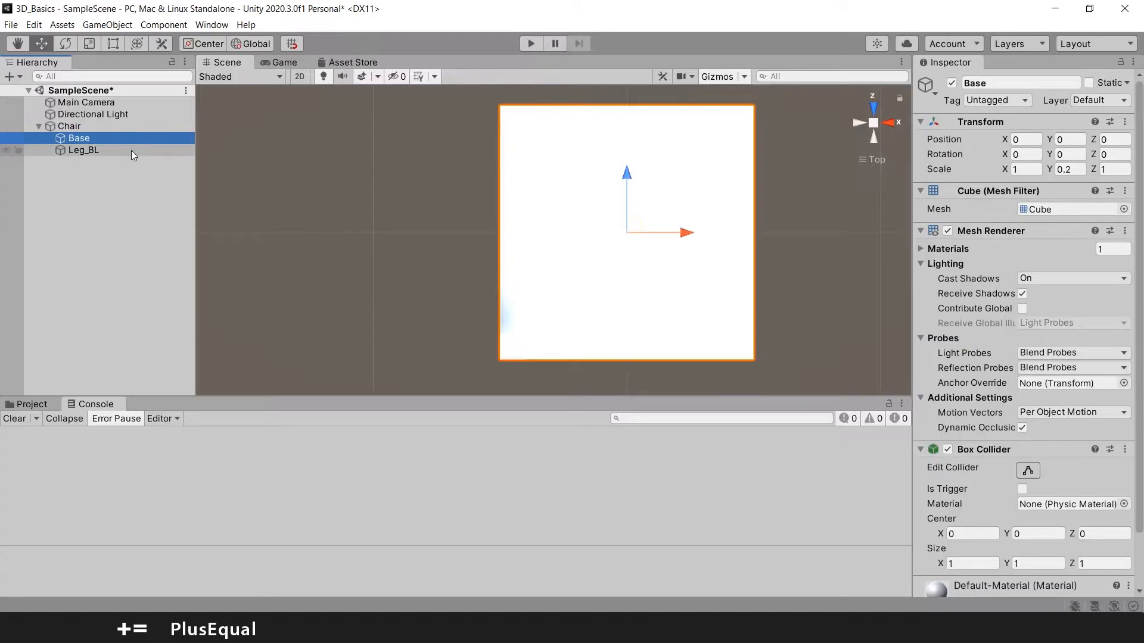
Step: Switch to Unity and set Leg_BL's position to X -0.5, Z -0.5, centring it on the base's corner
{"action": "left_click", "coordinate": [128, 150]}
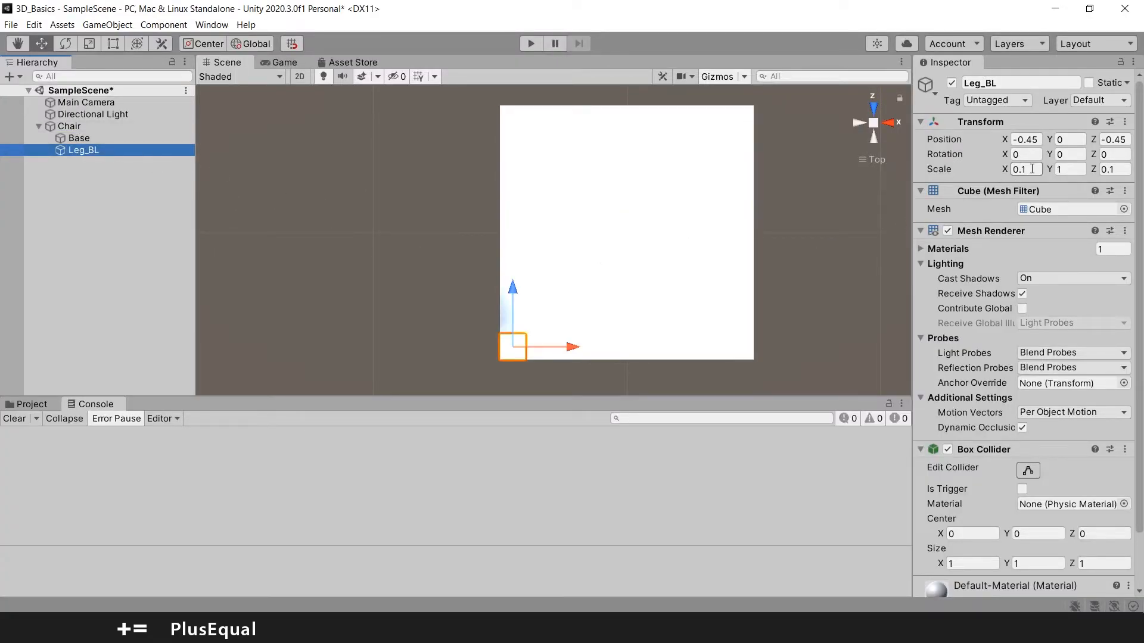
{"action": "left_click", "coordinate": [1026, 139]}
{"action": "type", "text": "-0.5"}
{"action": "key", "text": "Return"}
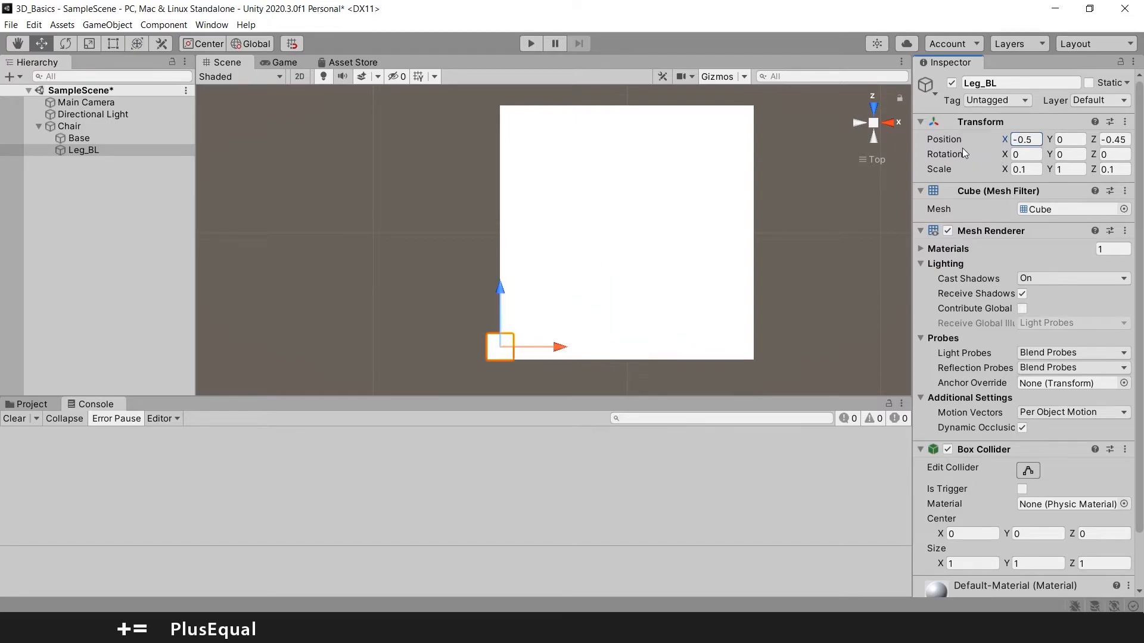
{"action": "key", "text": "Tab"}
{"action": "key", "text": "Tab"}
{"action": "type", "text": "-0.5"}
{"action": "key", "text": "Return"}
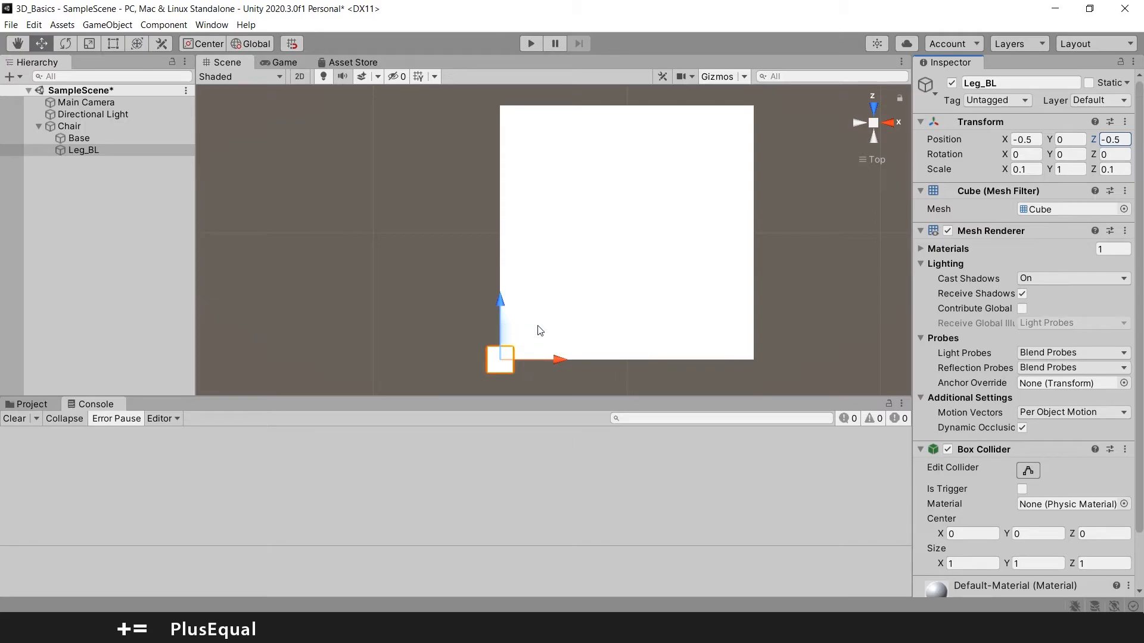
{"action": "scroll", "coordinate": [519, 338], "scroll_direction": "up", "scroll_amount": 12}
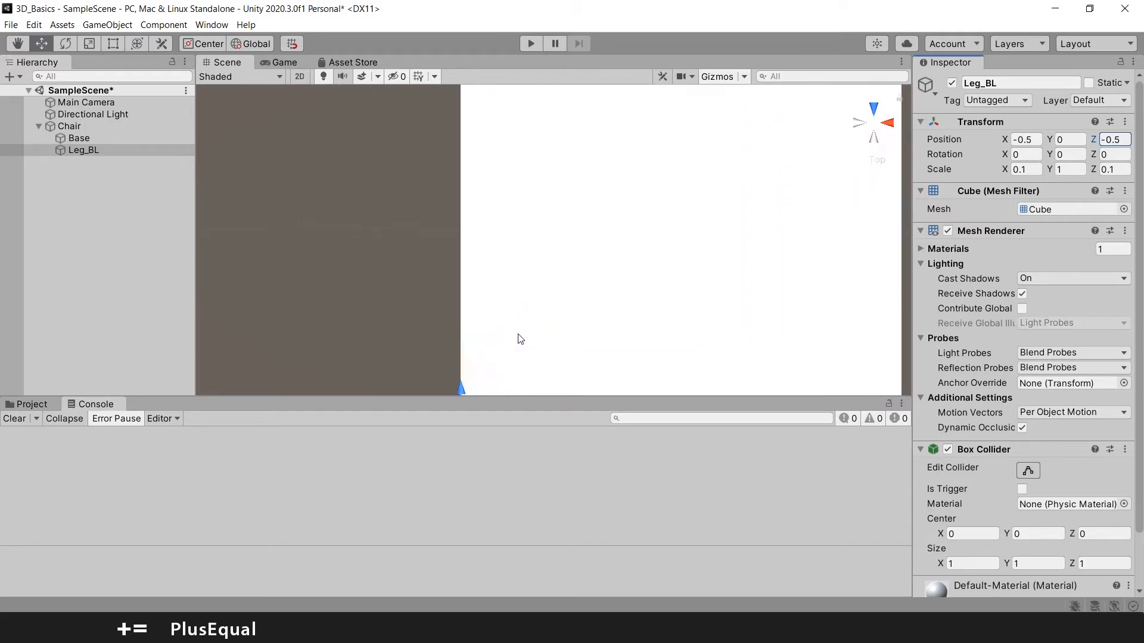
{"action": "middle_click_drag", "start_coordinate": [528, 329], "coordinate": [456, 248]}
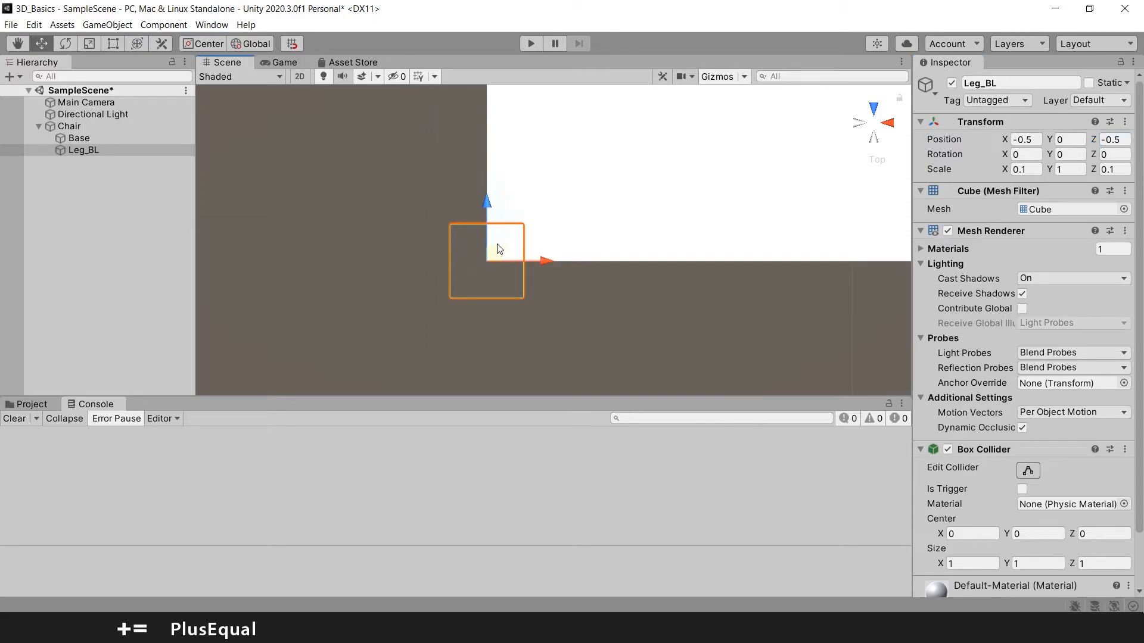
Step: Return to the SketchBook diagram and write /2 under the leg's size, with the halves 0,05 and 0,05 below
{"action": "key", "text": "alt+Tab"}
{"action": "mouse_move", "coordinate": [1059, 323]}
{"action": "left_mouse_down"}
{"action": "mouse_move", "coordinate": [1024, 350]}
{"action": "mouse_move", "coordinate": [1076, 364]}
{"action": "left_mouse_up"}
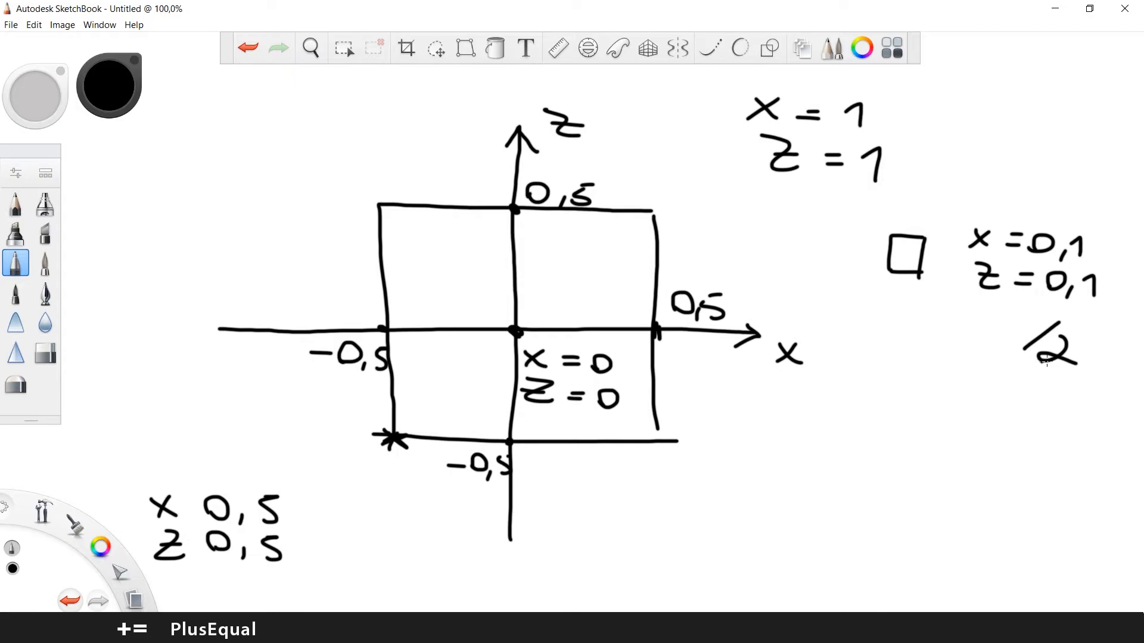
{"action": "left_click_drag", "start_coordinate": [1000, 383], "coordinate": [987, 401]}
{"action": "key", "text": "ctrl+z"}
{"action": "left_click_drag", "start_coordinate": [958, 394], "coordinate": [979, 421]}
{"action": "mouse_move", "coordinate": [993, 415]}
{"action": "left_mouse_down"}
{"action": "mouse_move", "coordinate": [1003, 399]}
{"action": "mouse_move", "coordinate": [1038, 416]}
{"action": "mouse_move", "coordinate": [966, 442]}
{"action": "mouse_move", "coordinate": [985, 466]}
{"action": "mouse_move", "coordinate": [1014, 447]}
{"action": "mouse_move", "coordinate": [1031, 469]}
{"action": "left_mouse_up"}
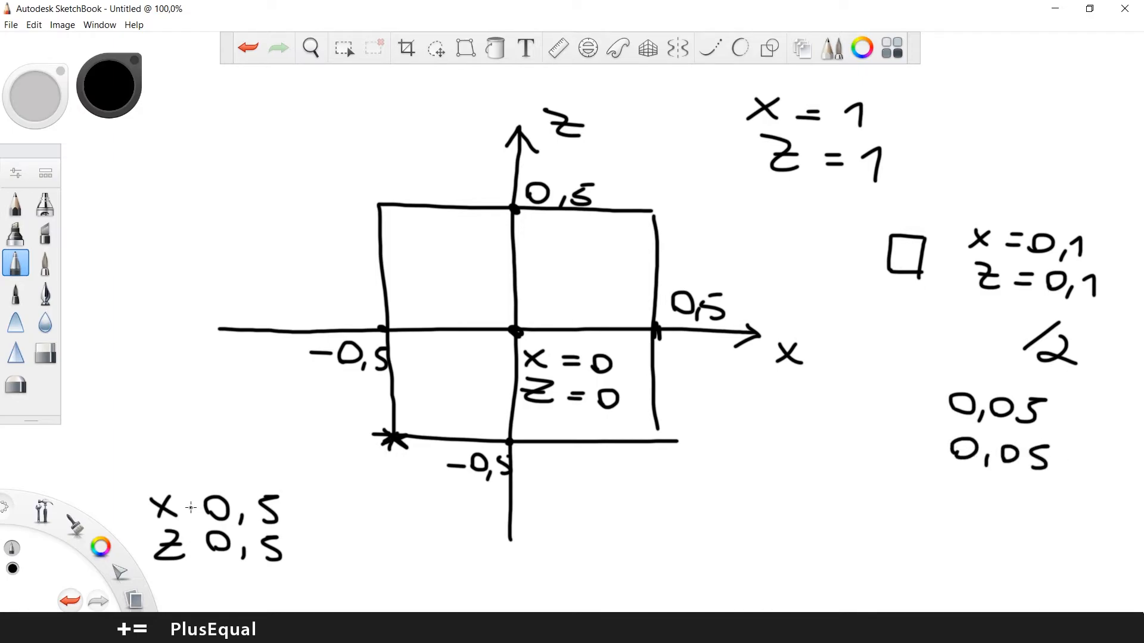
Step: Add minus signs to the corner's X and Z coordinates and write the half-leg offset calculation beside each
{"action": "mouse_move", "coordinate": [189, 505]}
{"action": "left_mouse_down"}
{"action": "mouse_move", "coordinate": [202, 505]}
{"action": "mouse_move", "coordinate": [207, 537]}
{"action": "left_mouse_up"}
{"action": "mouse_move", "coordinate": [301, 501]}
{"action": "left_mouse_down"}
{"action": "mouse_move", "coordinate": [301, 519]}
{"action": "mouse_move", "coordinate": [342, 506]}
{"action": "left_mouse_up"}
{"action": "left_click_drag", "start_coordinate": [388, 509], "coordinate": [392, 532]}
{"action": "left_click_drag", "start_coordinate": [297, 548], "coordinate": [321, 548]}
{"action": "left_click_drag", "start_coordinate": [348, 547], "coordinate": [385, 555]}
{"action": "mouse_move", "coordinate": [413, 551]}
{"action": "left_mouse_down"}
{"action": "mouse_move", "coordinate": [400, 576]}
{"action": "mouse_move", "coordinate": [447, 529]}
{"action": "left_mouse_up"}
{"action": "left_click_drag", "start_coordinate": [419, 573], "coordinate": [438, 573]}
{"action": "key", "text": "ctrl+z"}
{"action": "mouse_move", "coordinate": [422, 564]}
{"action": "left_mouse_down"}
{"action": "mouse_move", "coordinate": [444, 564]}
{"action": "mouse_move", "coordinate": [462, 543]}
{"action": "mouse_move", "coordinate": [507, 548]}
{"action": "mouse_move", "coordinate": [506, 561]}
{"action": "mouse_move", "coordinate": [545, 551]}
{"action": "mouse_move", "coordinate": [548, 561]}
{"action": "mouse_move", "coordinate": [487, 579]}
{"action": "mouse_move", "coordinate": [498, 580]}
{"action": "left_mouse_up"}
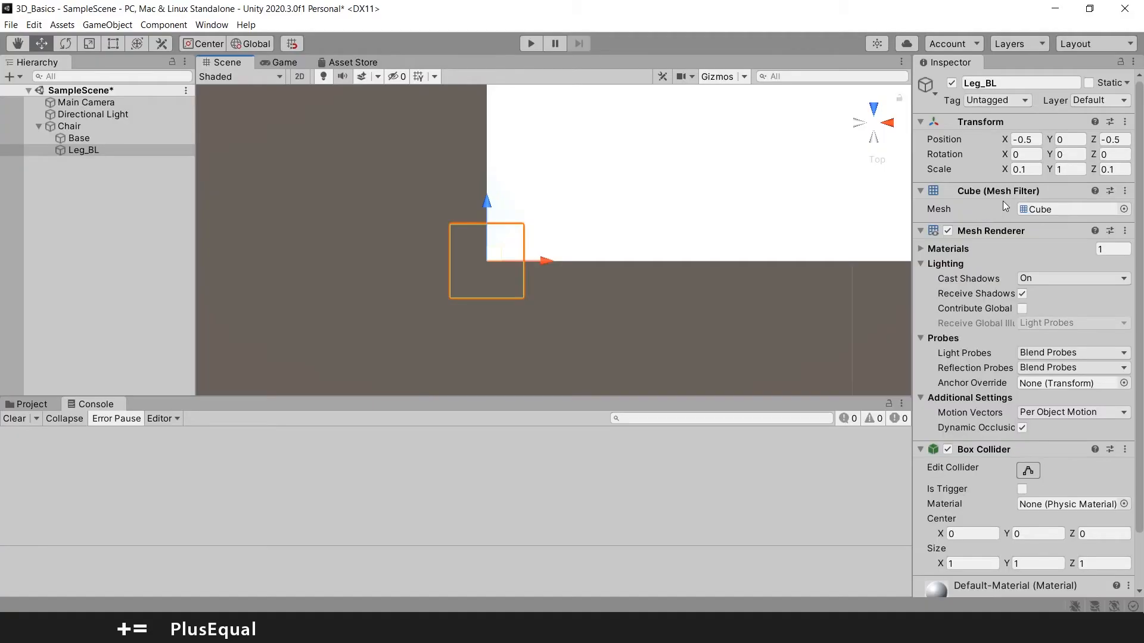
Step: In Unity, add 0.05 to Leg_BL's X and Z position so both become -0.45
{"action": "left_click", "coordinate": [1040, 142]}
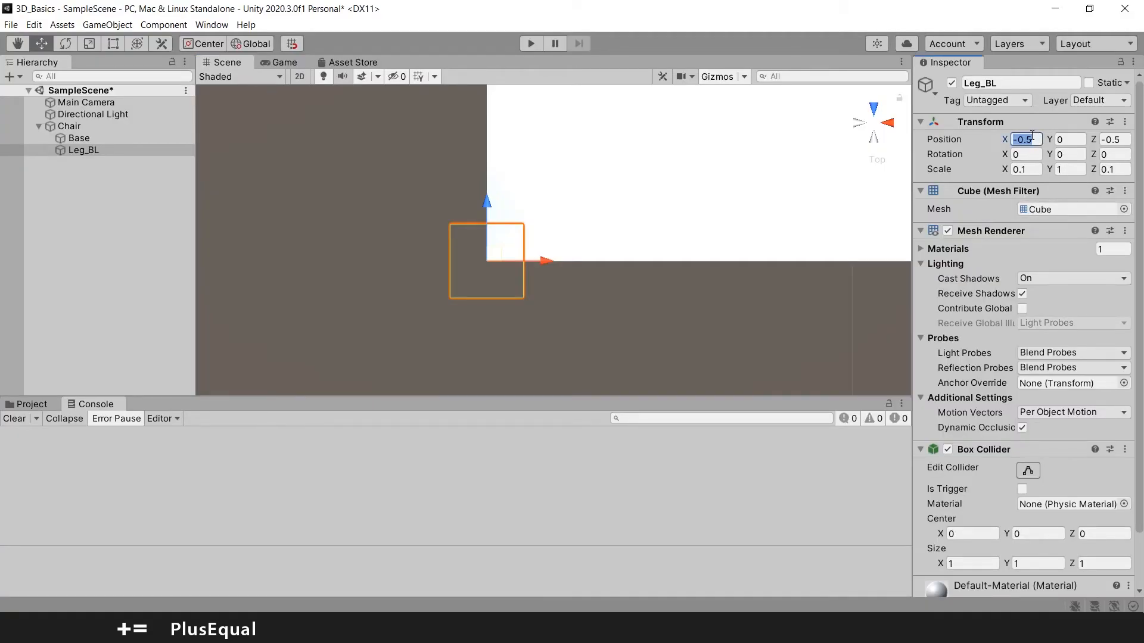
{"action": "left_click", "coordinate": [1039, 141]}
{"action": "type", "text": "+0.05"}
{"action": "key", "text": "Return"}
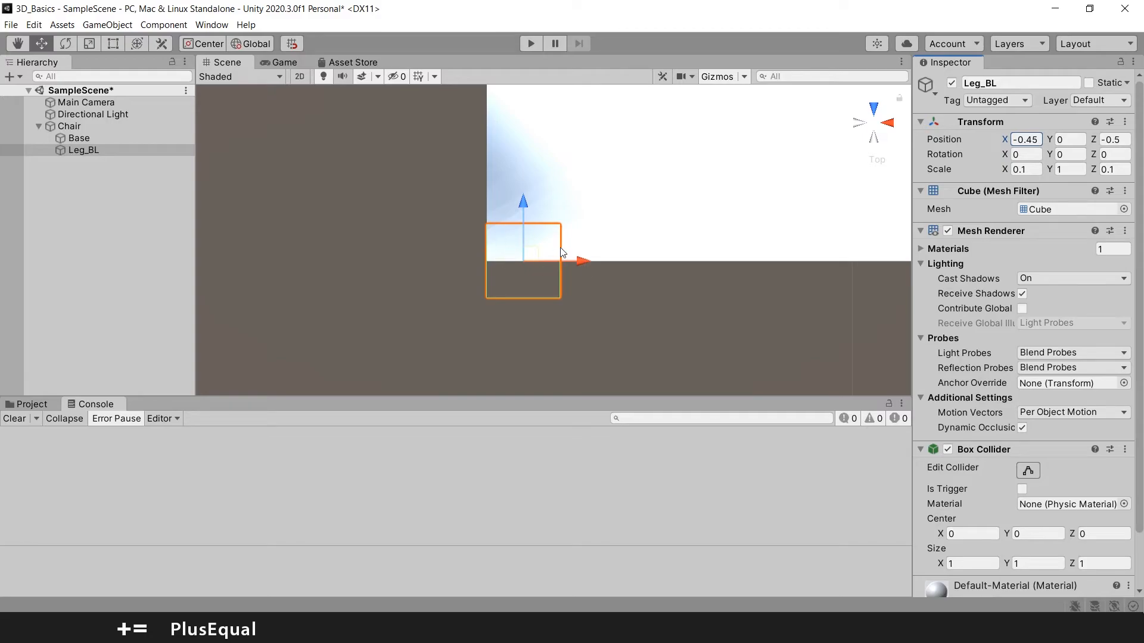
{"action": "left_click", "coordinate": [1124, 138]}
{"action": "type", "text": "+0.05"}
{"action": "key", "text": "Return"}
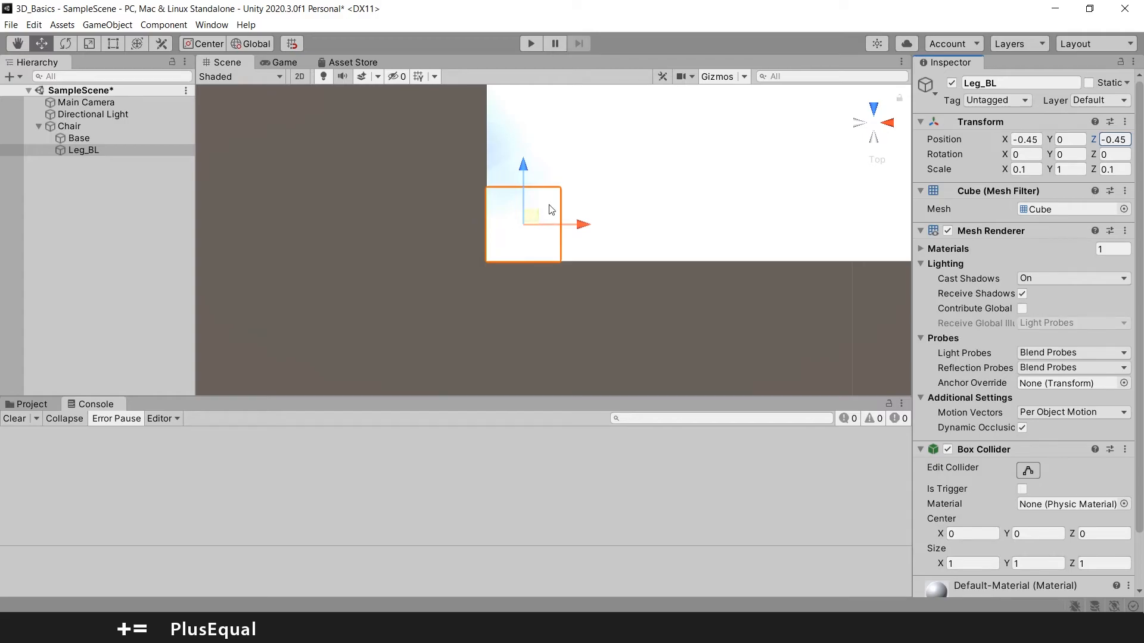
Step: Duplicate Leg_BL and rename the copy Leg_BR
{"action": "key", "text": "q"}
{"action": "left_click_drag", "start_coordinate": [615, 165], "coordinate": [585, 219]}
{"action": "key", "text": "w"}
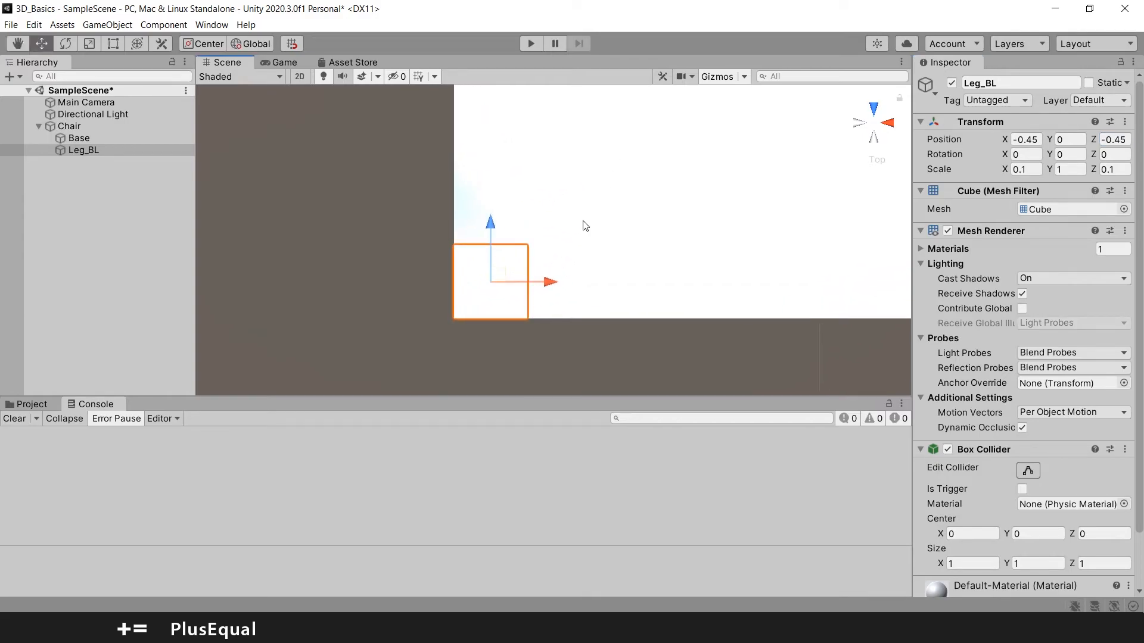
{"action": "left_click", "coordinate": [101, 150]}
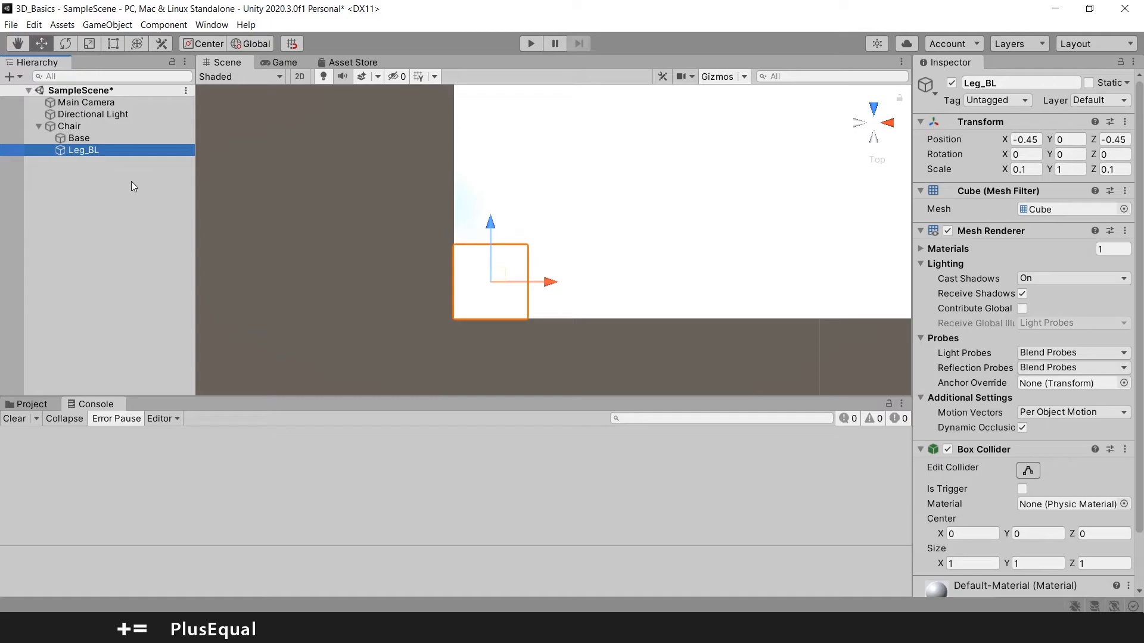
{"action": "key", "text": "ctrl+d"}
{"action": "left_click", "coordinate": [99, 162]}
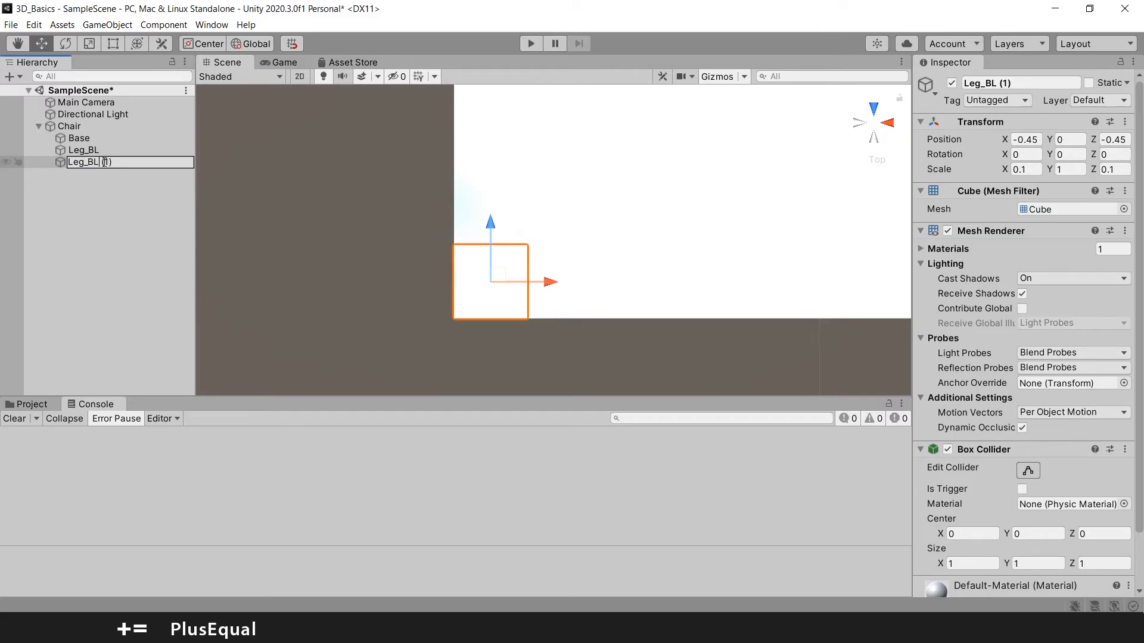
{"action": "key", "text": "BackSpace"}
{"action": "key", "text": "BackSpace"}
{"action": "key", "text": "BackSpace"}
{"action": "key", "text": "BackSpace"}
{"action": "key", "text": "BackSpace"}
{"action": "key", "text": "BackSpace"}
{"action": "type", "text": "R"}
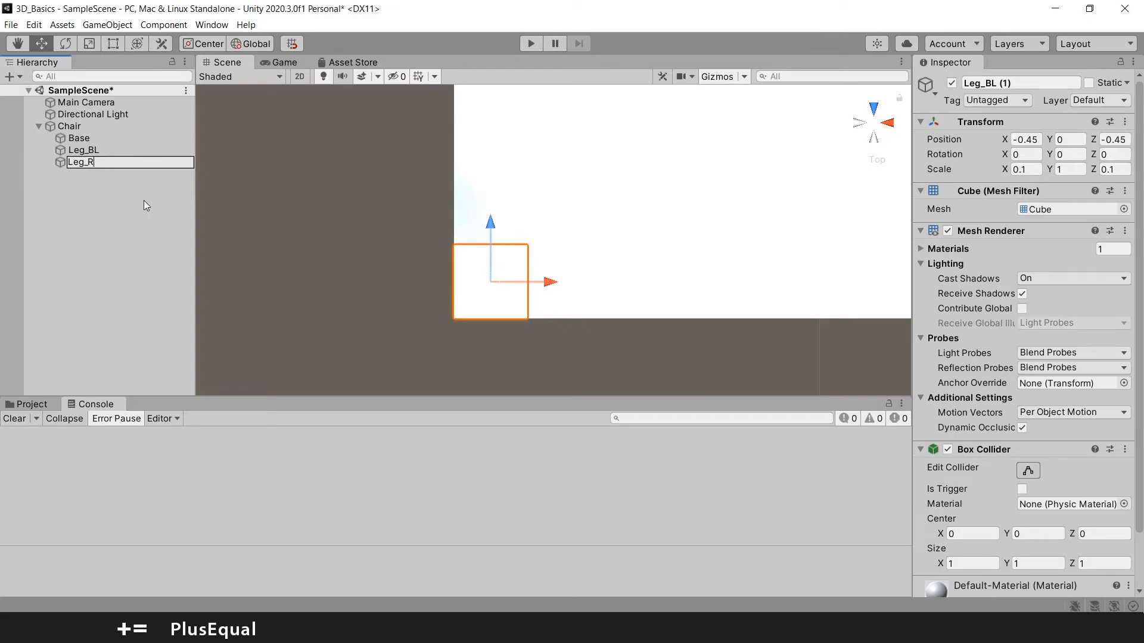
{"action": "key", "text": "BackSpace"}
{"action": "type", "text": "BR"}
{"action": "key", "text": "Return"}
Step: Set Leg_BR's X position to 0.45, placing it on the base's opposite corner along X
{"action": "scroll", "coordinate": [671, 225], "scroll_direction": "down", "scroll_amount": 4}
{"action": "middle_click_drag", "start_coordinate": [671, 224], "coordinate": [528, 204]}
{"action": "scroll", "coordinate": [528, 204], "scroll_direction": "down", "scroll_amount": 4}
{"action": "middle_click_drag", "start_coordinate": [600, 192], "coordinate": [597, 254]}
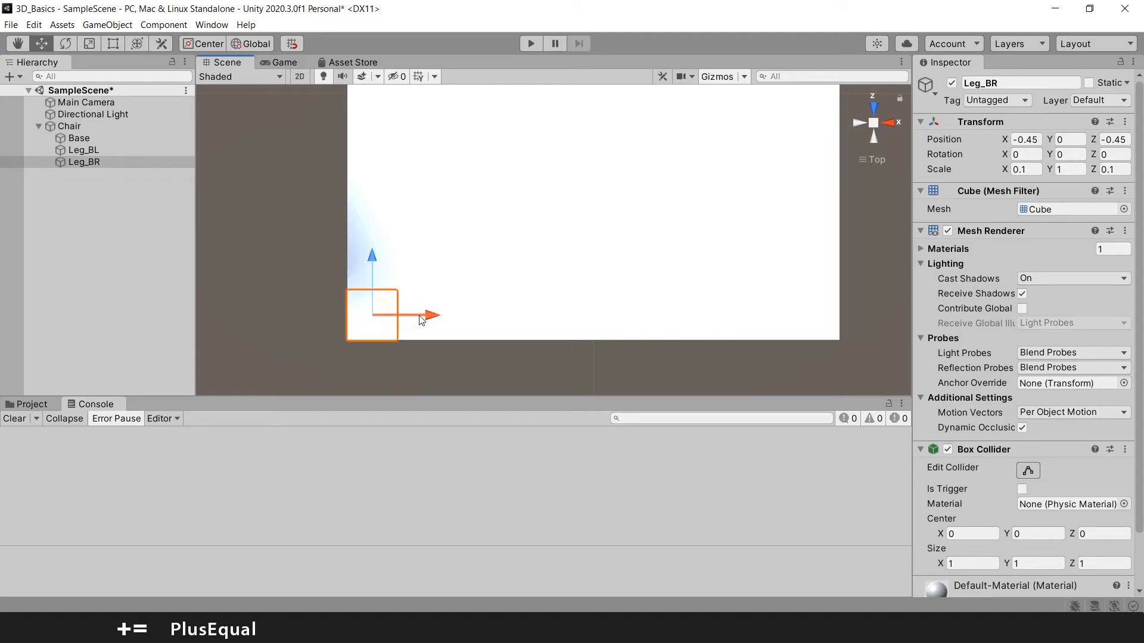
{"action": "left_click", "coordinate": [1021, 141]}
{"action": "left_click", "coordinate": [1020, 141]}
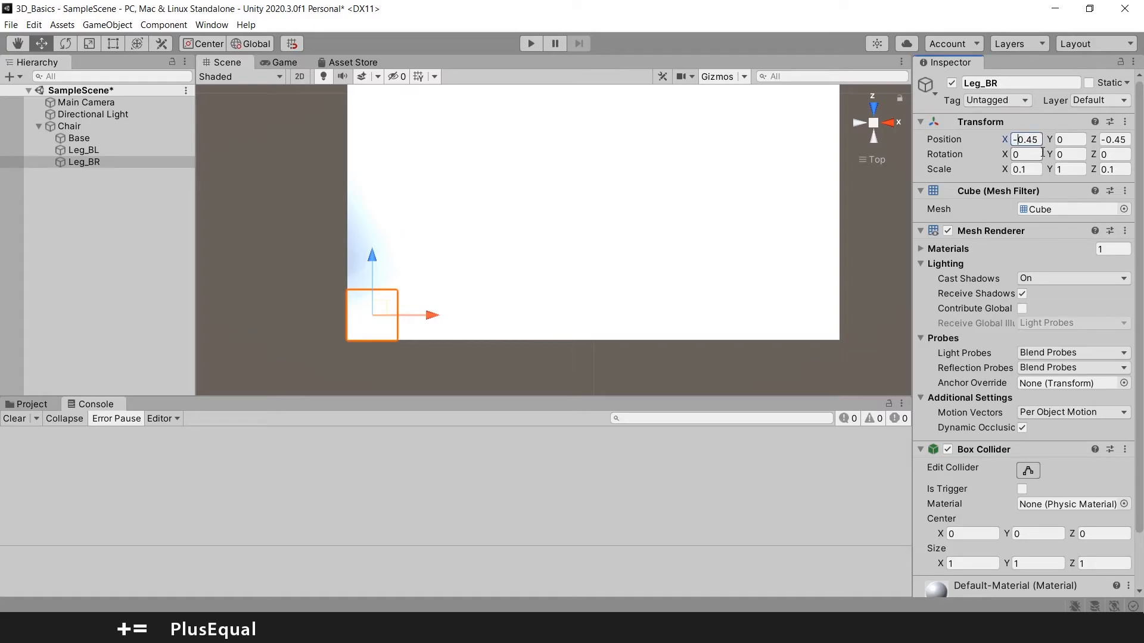
{"action": "key", "text": "BackSpace"}
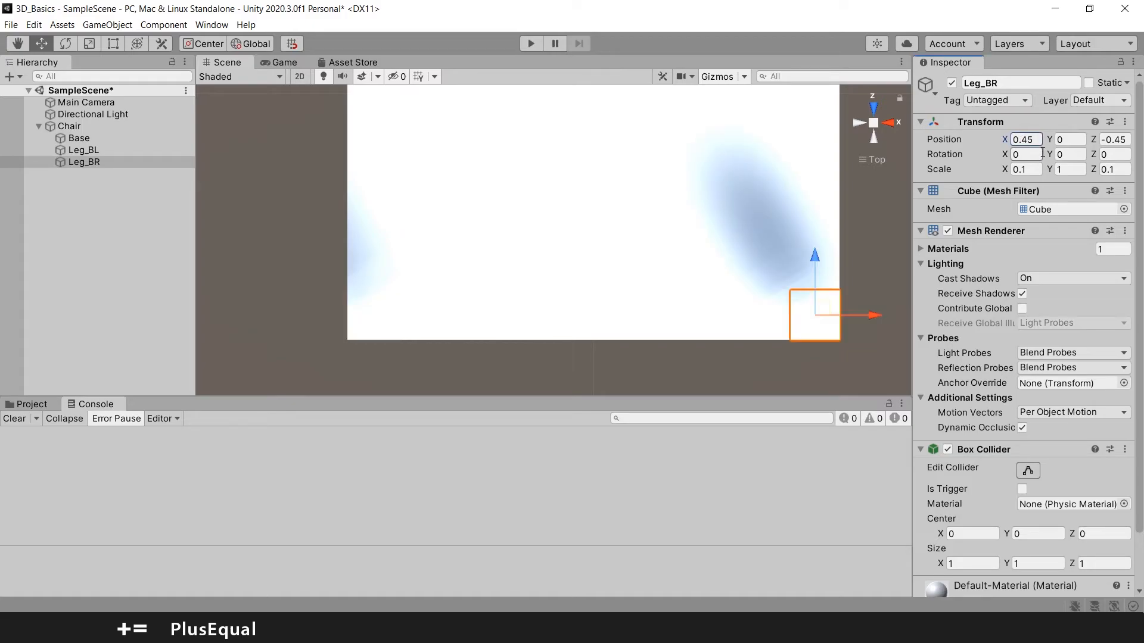
Step: Duplicate Leg_BL and rename the copy Leg_TL
{"action": "left_click", "coordinate": [112, 150]}
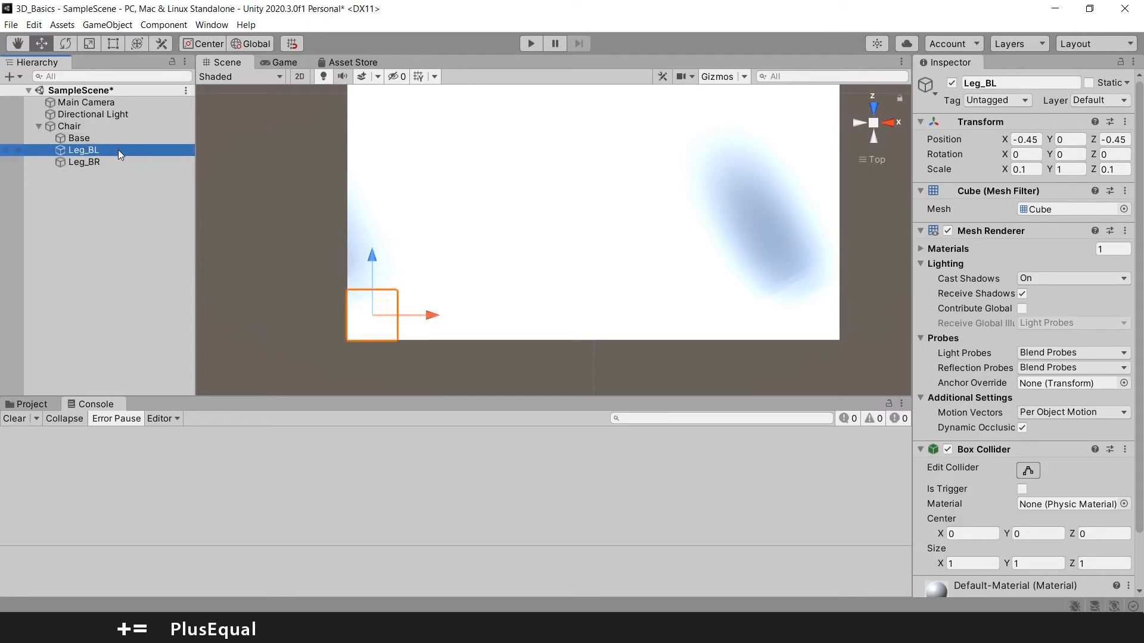
{"action": "key", "text": "ctrl+d"}
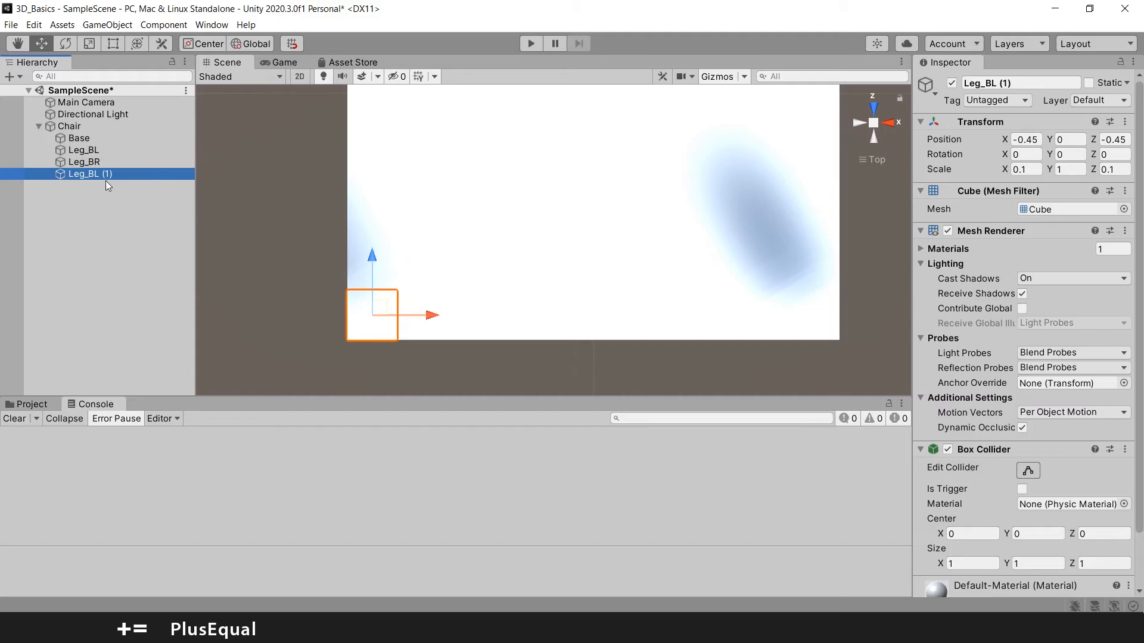
{"action": "left_click", "coordinate": [111, 174]}
{"action": "left_click", "coordinate": [120, 174]}
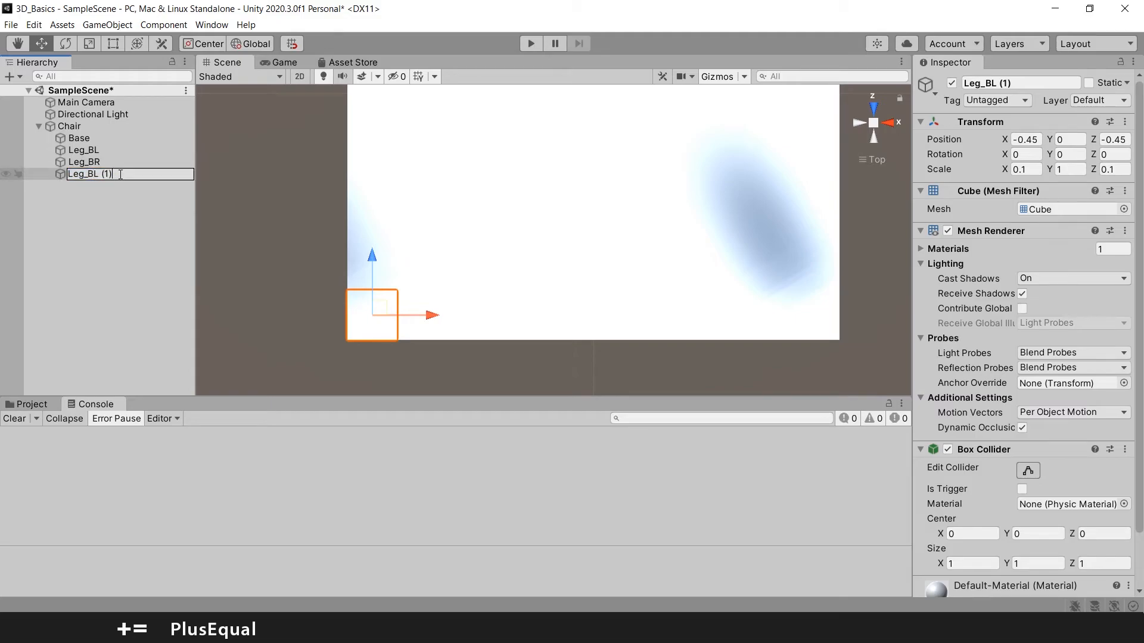
{"action": "type", "text": "TL"}
{"action": "key", "text": "Return"}
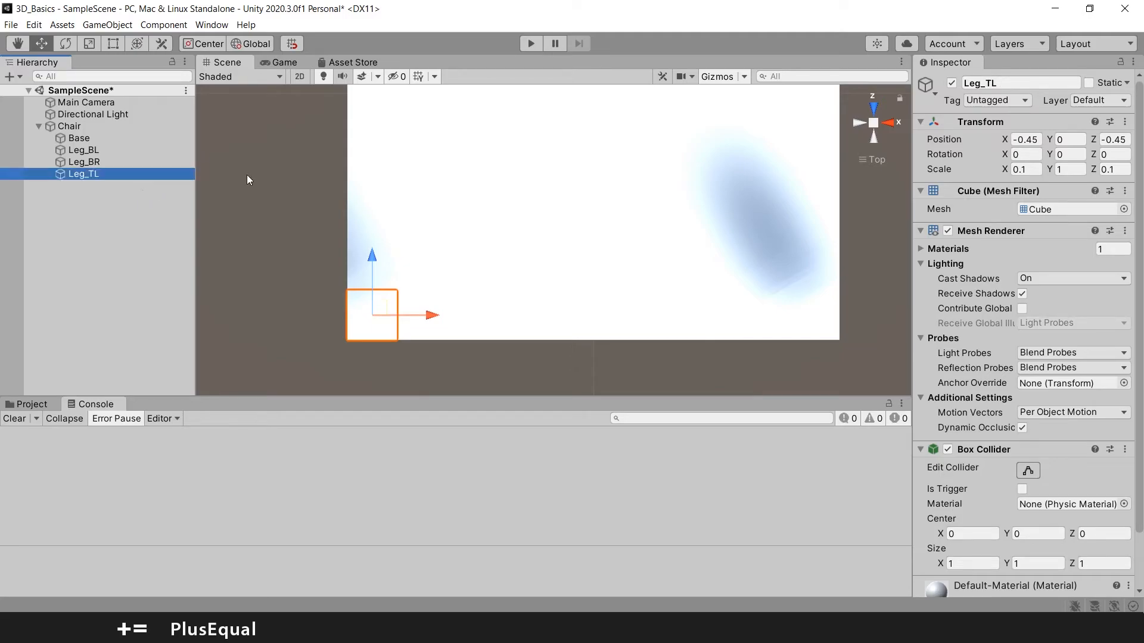
Step: Set Leg_TL's Z position to 0.45, placing it on the base's opposite corner along Z
{"action": "left_click", "coordinate": [1019, 140]}
{"action": "left_click", "coordinate": [1019, 139]}
{"action": "left_click", "coordinate": [1107, 139]}
{"action": "left_click", "coordinate": [1107, 140]}
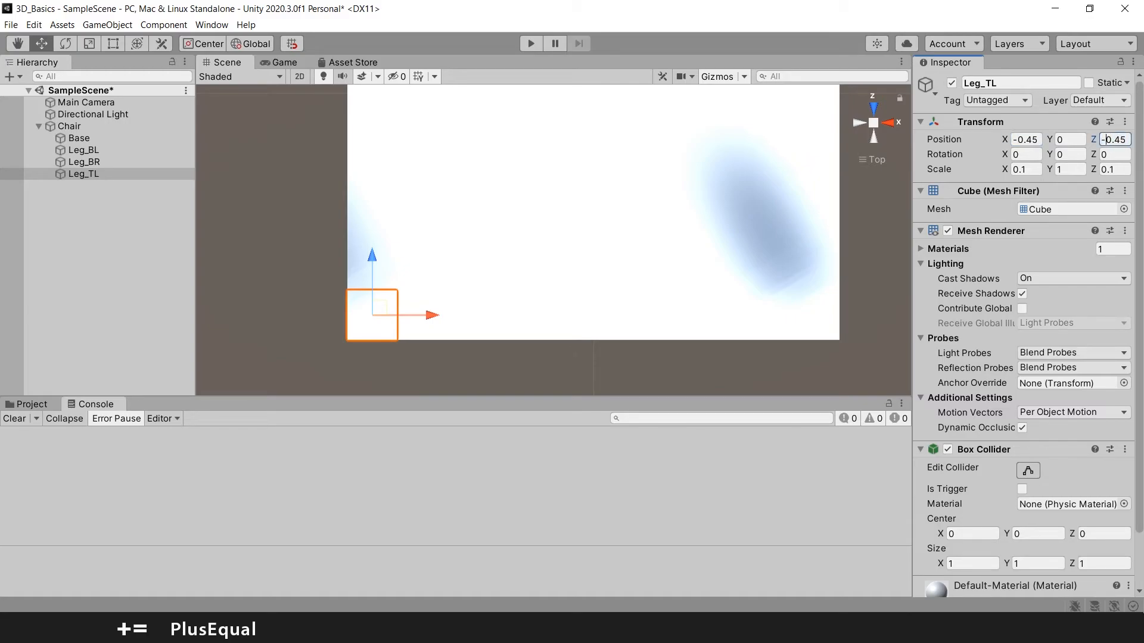
{"action": "key", "text": "BackSpace"}
{"action": "key", "text": "Return"}
{"action": "key", "text": "f"}
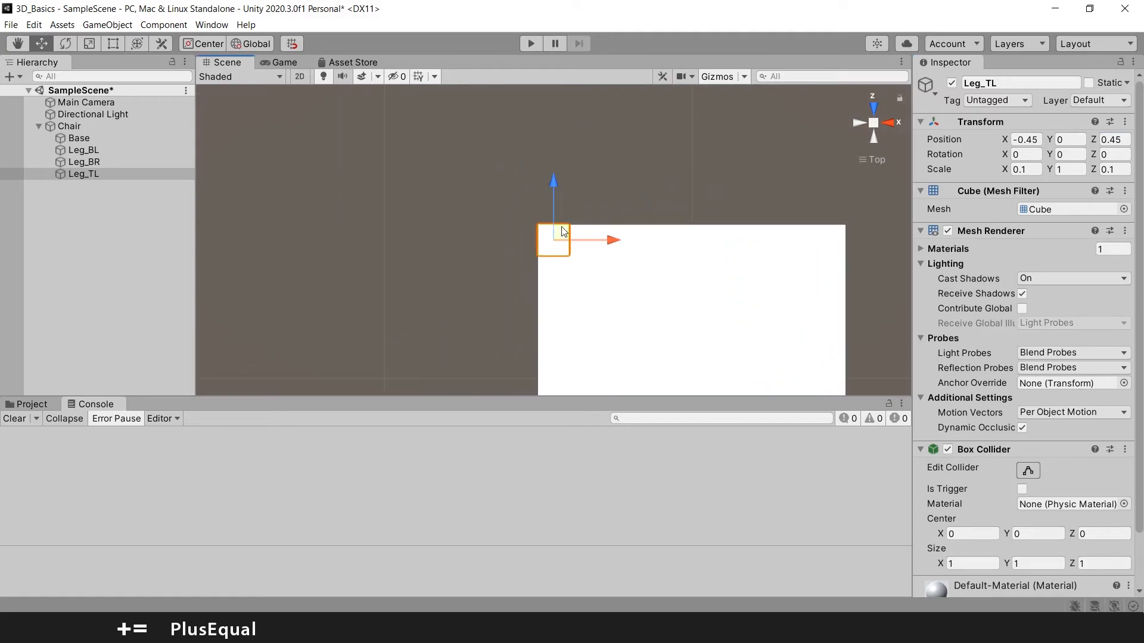
{"action": "scroll", "coordinate": [603, 252], "scroll_direction": "up", "scroll_amount": 2}
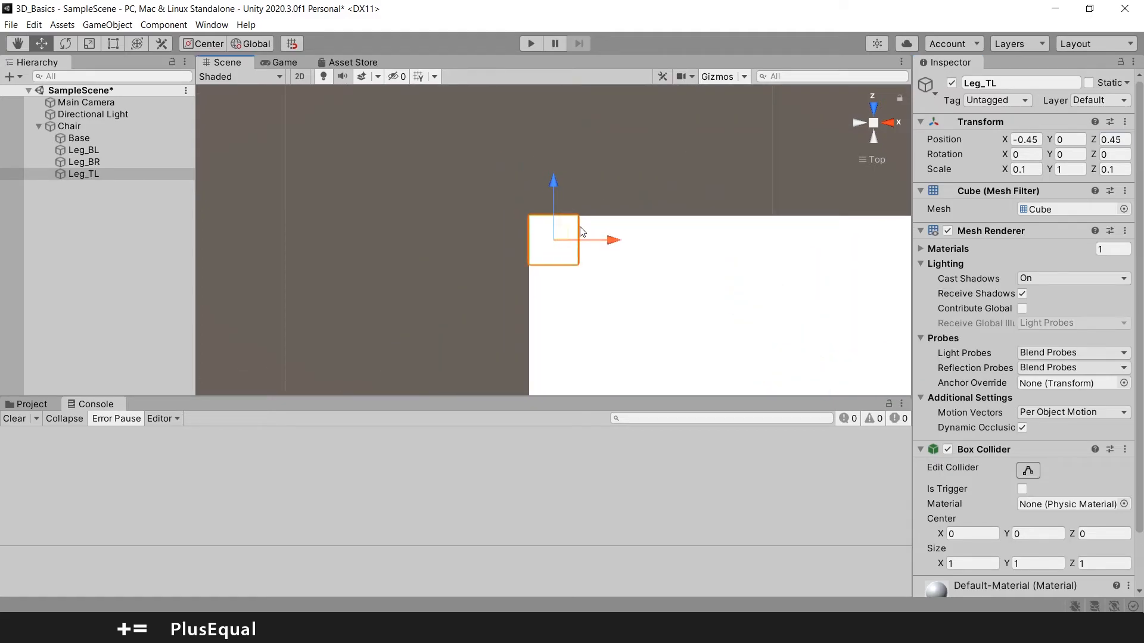
Step: Duplicate Leg_TL and rename the copy Leg_TR
{"action": "left_click", "coordinate": [91, 183]}
{"action": "left_click", "coordinate": [83, 173]}
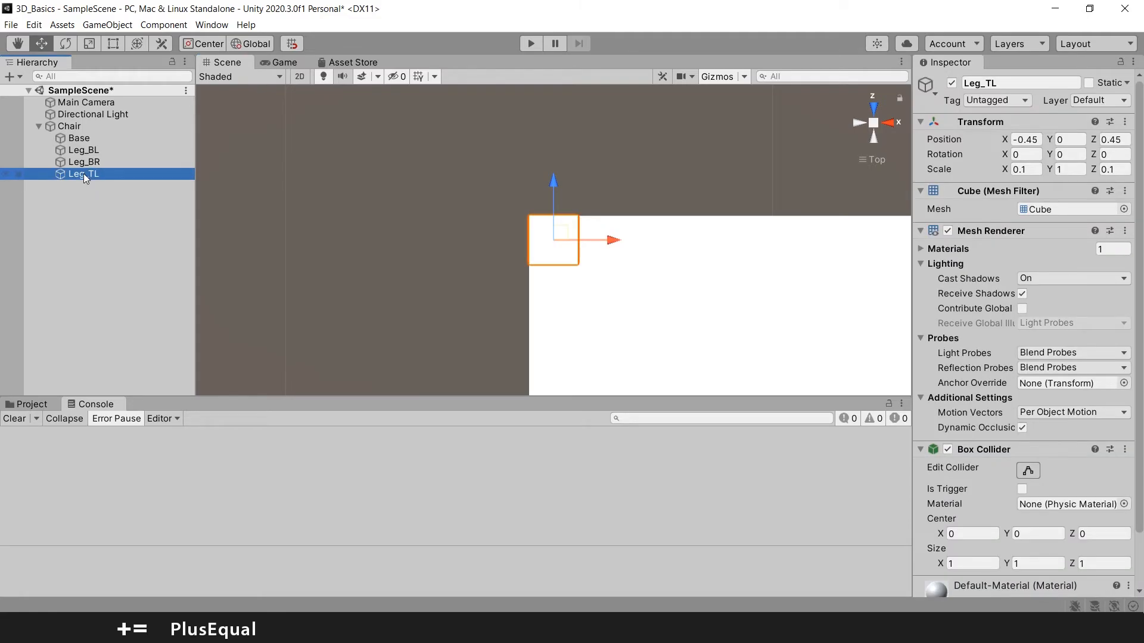
{"action": "key", "text": "ctrl+d"}
{"action": "left_click", "coordinate": [105, 187]}
{"action": "left_click", "coordinate": [108, 188]}
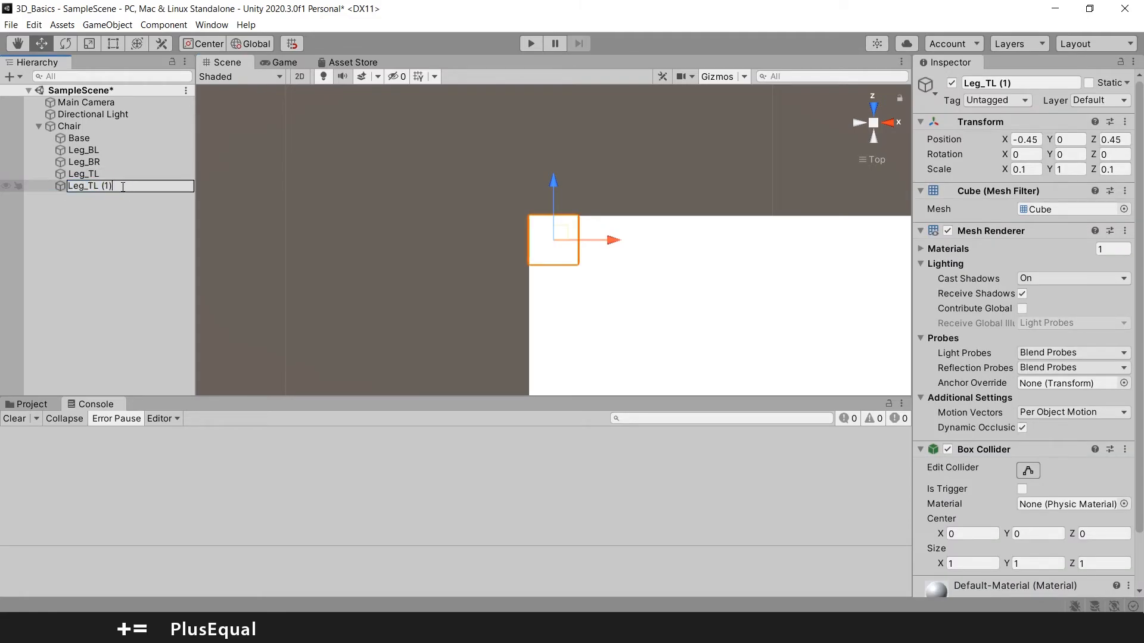
{"action": "left_click_drag", "start_coordinate": [116, 188], "coordinate": [96, 183]}
{"action": "key", "text": "Return"}
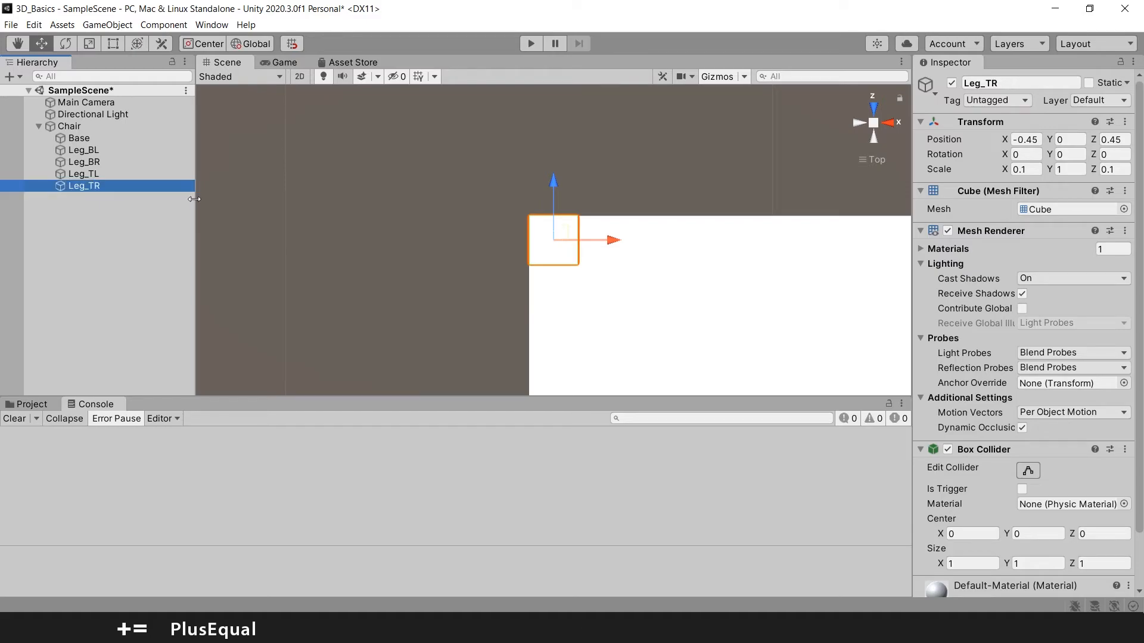
Step: Set Leg_TR's X position to 0.45, placing it on the base's last free corner
{"action": "left_click", "coordinate": [1021, 140]}
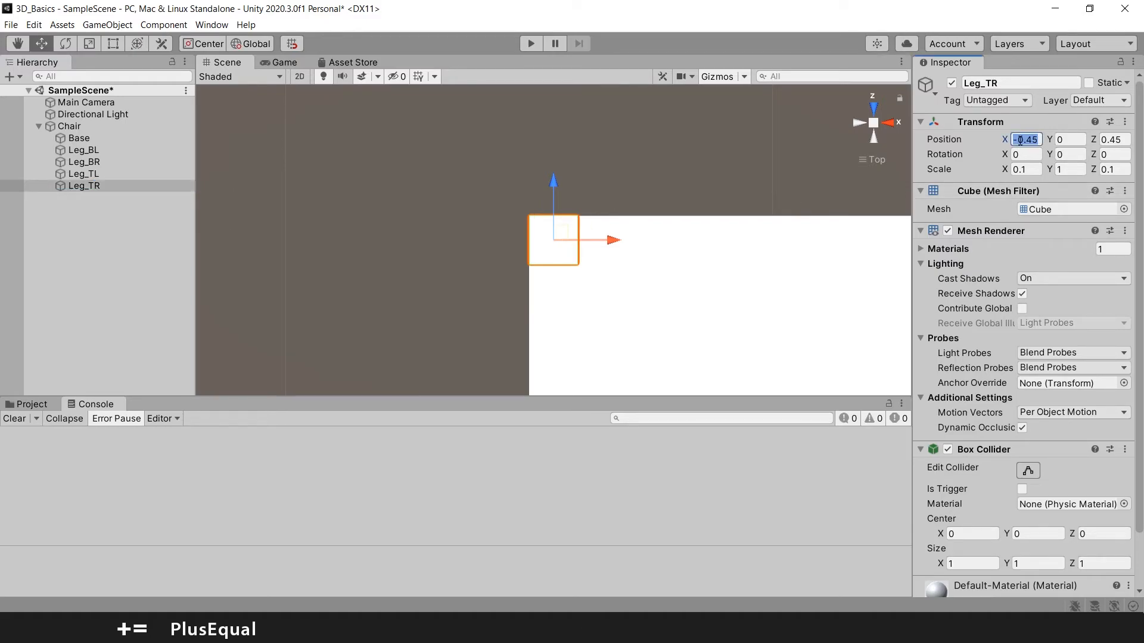
{"action": "key", "text": "BackSpace"}
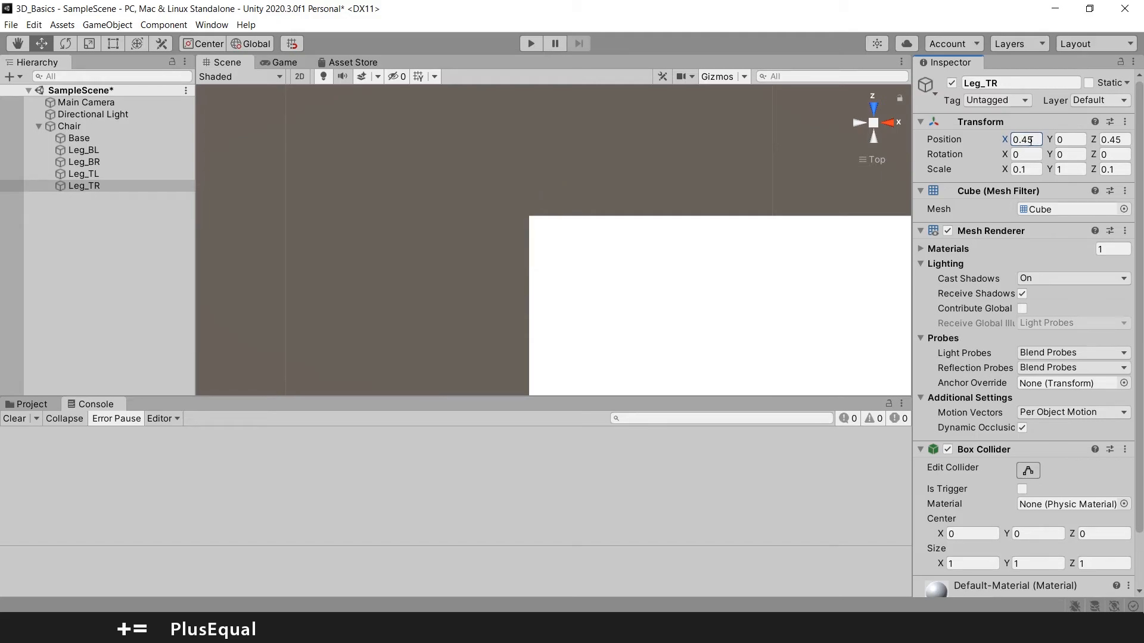
{"action": "key", "text": "Return"}
{"action": "key", "text": "f"}
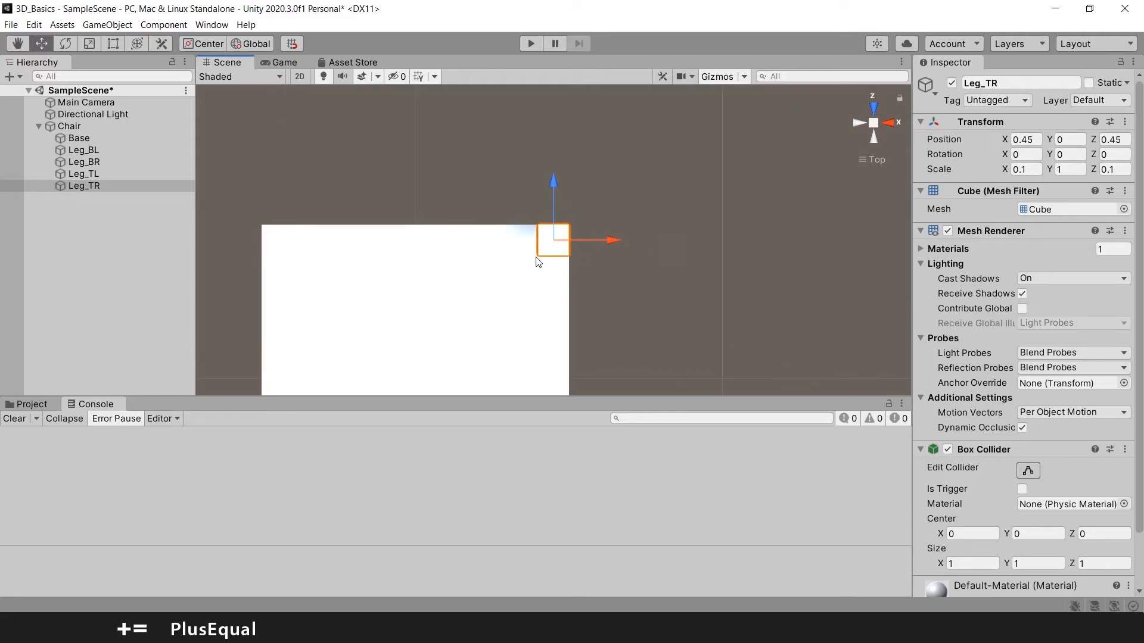
Step: Set the Y position of all four legs together to -0.5, lowering them beneath the base
{"action": "left_click", "coordinate": [102, 149], "text": "shift"}
{"action": "middle_click_drag", "start_coordinate": [309, 216], "coordinate": [356, 75]}
{"action": "scroll", "coordinate": [396, 166], "scroll_direction": "down", "scroll_amount": 3}
{"action": "middle_click_drag", "start_coordinate": [412, 168], "coordinate": [418, 171]}
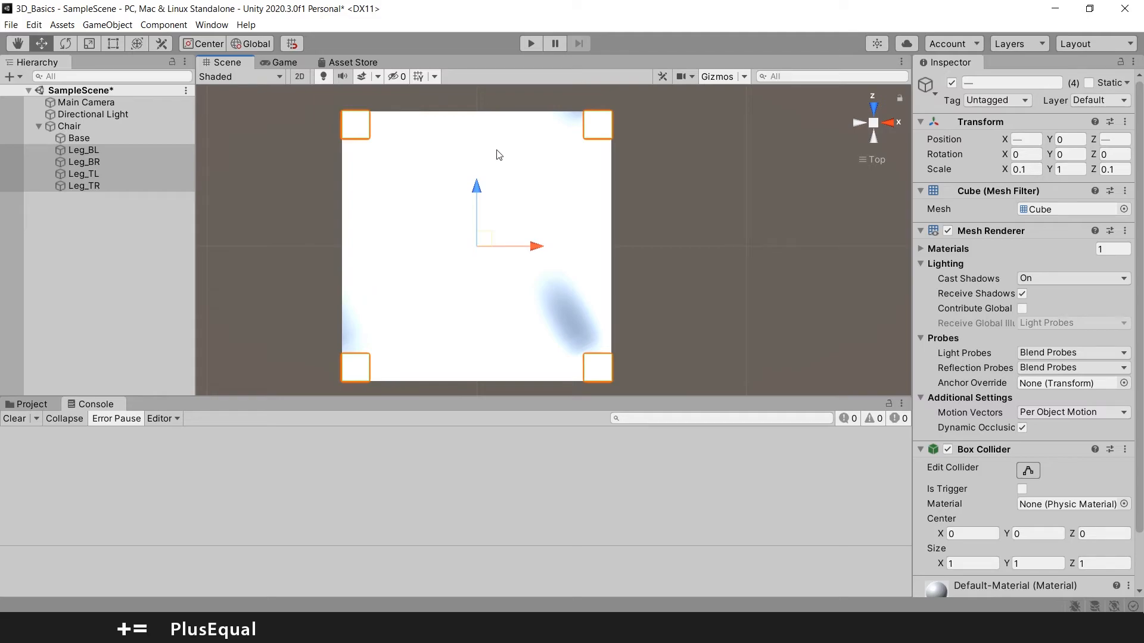
{"action": "left_click", "coordinate": [873, 141]}
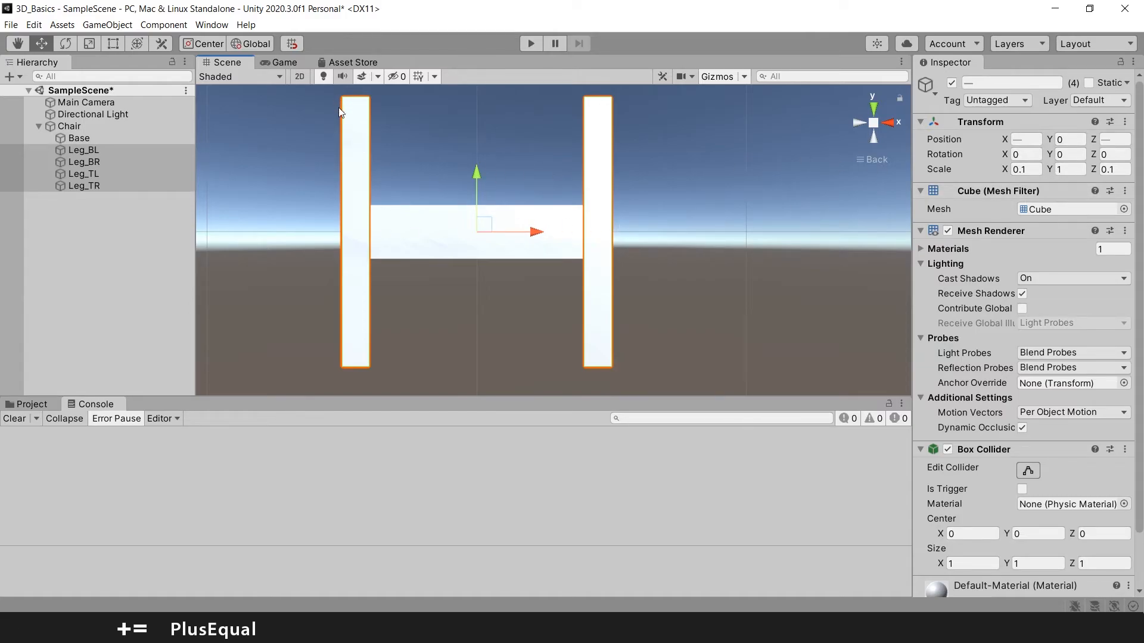
{"action": "left_click", "coordinate": [1064, 140]}
{"action": "left_click_drag", "start_coordinate": [1063, 141], "coordinate": [1054, 139]}
{"action": "type", "text": "-0.5"}
{"action": "key", "text": "Return"}
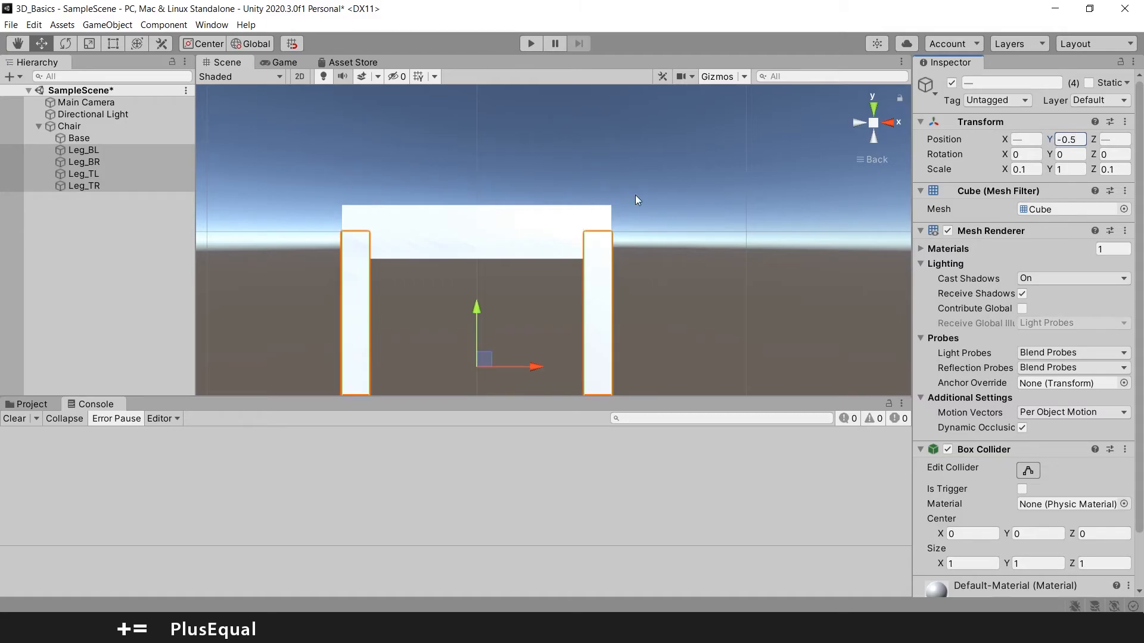
{"action": "scroll", "coordinate": [650, 138], "scroll_direction": "down", "scroll_amount": 2}
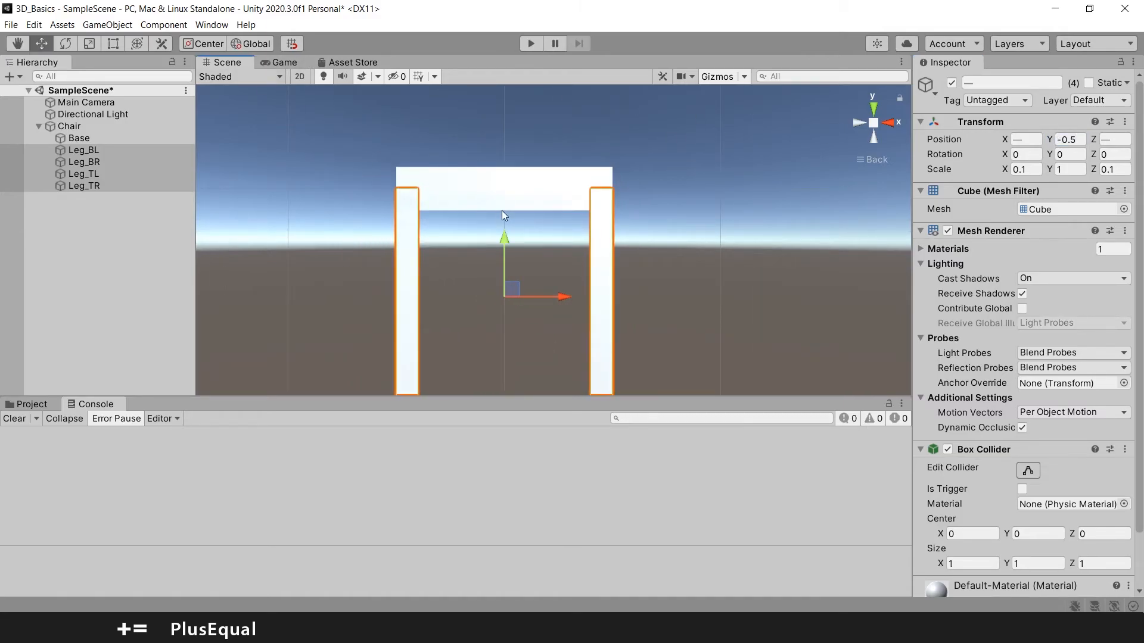
Step: Duplicate Leg_TL and Leg_TR together and raise the copies above the seat to a Y position of about 0.5
{"action": "left_click", "coordinate": [871, 162]}
{"action": "left_click_drag", "start_coordinate": [587, 189], "coordinate": [598, 168], "text": "alt"}
{"action": "left_click", "coordinate": [461, 282]}
{"action": "left_click_drag", "start_coordinate": [496, 280], "coordinate": [490, 240], "text": "alt"}
{"action": "left_click", "coordinate": [547, 226], "text": "shift"}
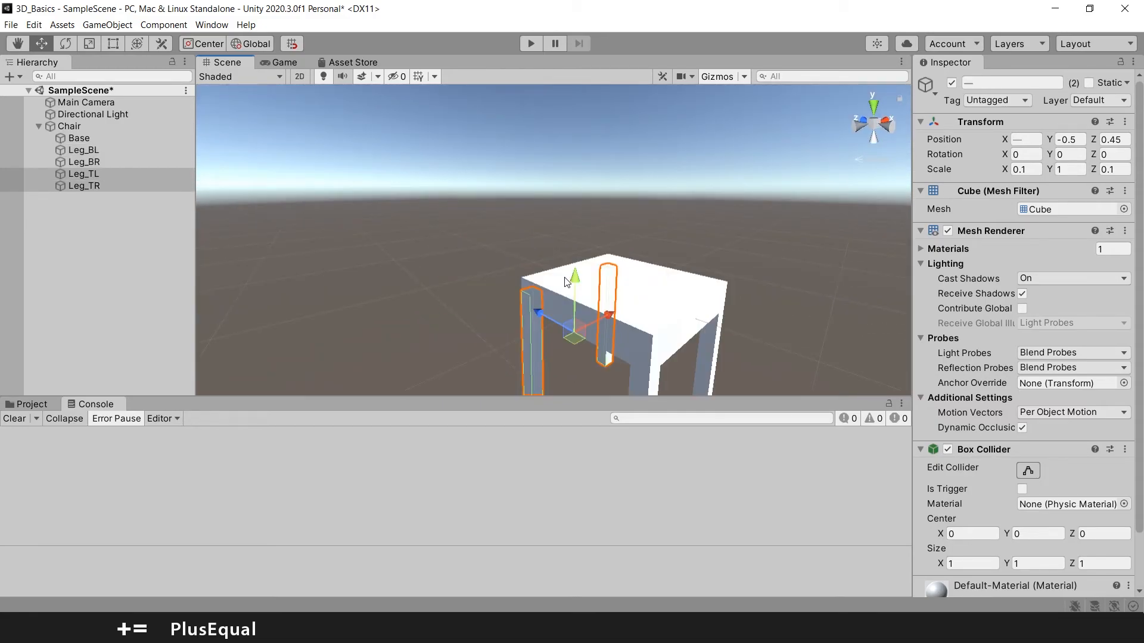
{"action": "key", "text": "ctrl+d"}
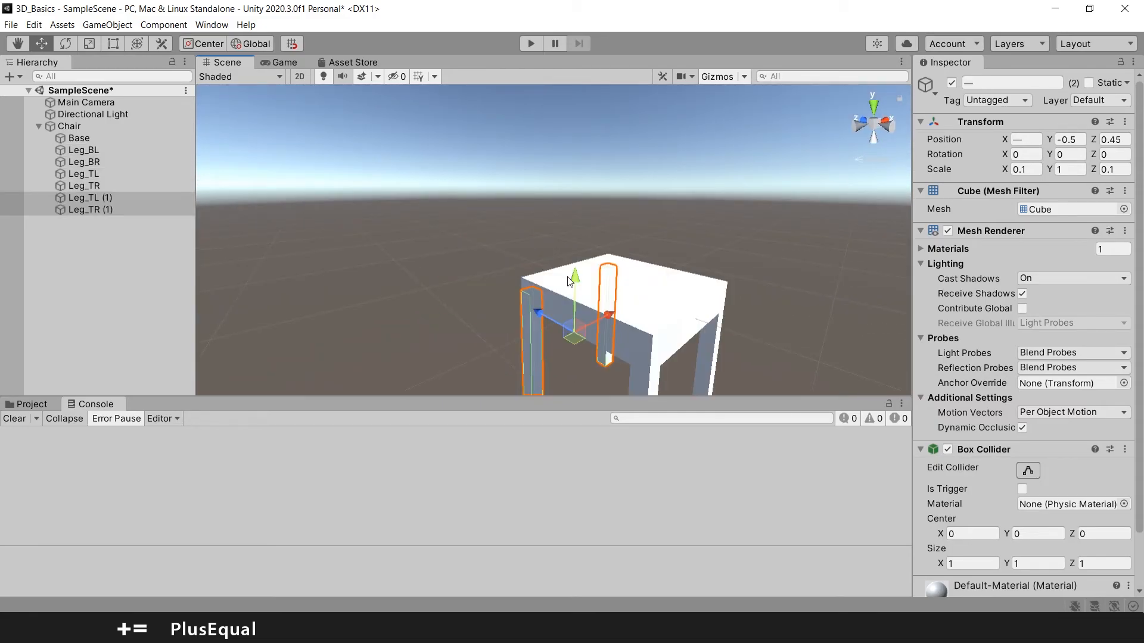
{"action": "left_click_drag", "start_coordinate": [577, 280], "coordinate": [577, 155]}
Step: Set the two raised leg copies' Y scale to 2 and their Y position to 1
{"action": "left_click", "coordinate": [1059, 169]}
{"action": "type", "text": "2"}
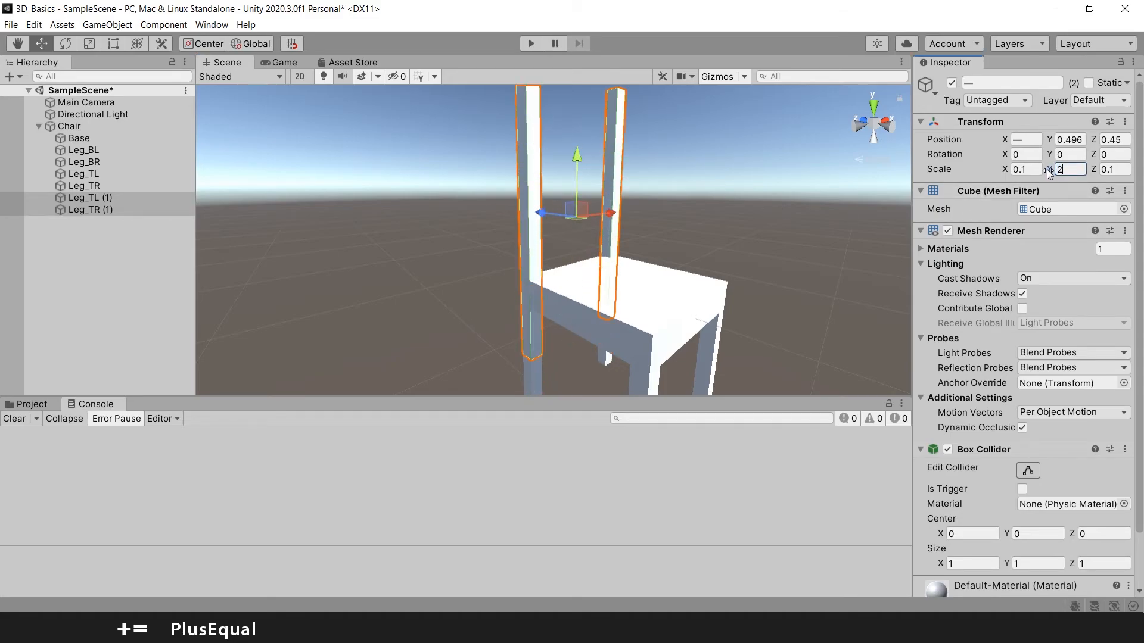
{"action": "left_click", "coordinate": [1069, 138]}
{"action": "type", "text": "1"}
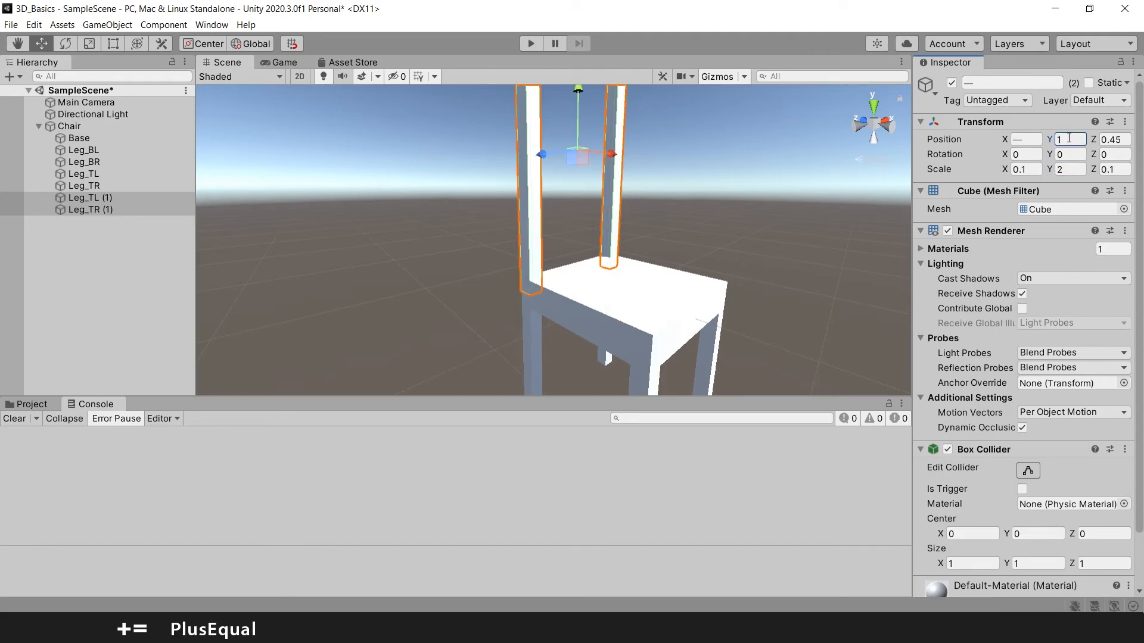
Step: Set the two backrest posts' Y scale to 1.5 and their Y position to 0.75
{"action": "key", "text": "s"}
{"action": "mouse_move", "coordinate": [664, 186]}
{"action": "right_mouse_down"}
{"action": "mouse_move", "coordinate": [681, 154]}
{"action": "mouse_move", "coordinate": [669, 135]}
{"action": "mouse_move", "coordinate": [623, 186]}
{"action": "mouse_move", "coordinate": [660, 184]}
{"action": "right_mouse_up"}
{"action": "key", "text": "w"}
{"action": "left_click", "coordinate": [1074, 171]}
{"action": "type", "text": "1.5"}
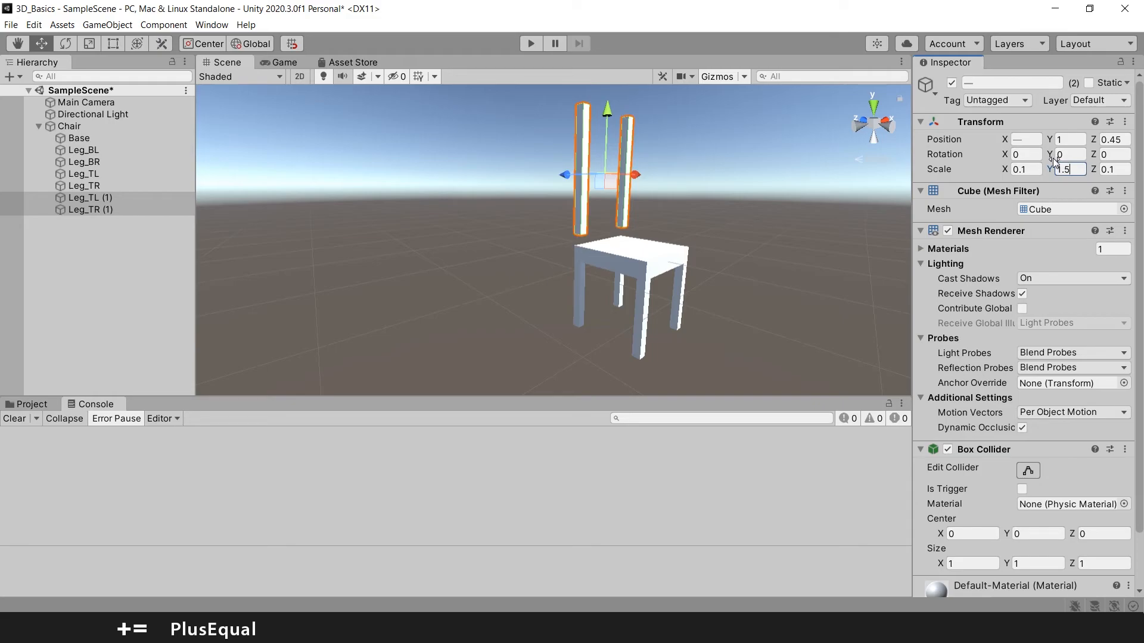
{"action": "left_click", "coordinate": [1072, 141]}
{"action": "type", "text": ".75"}
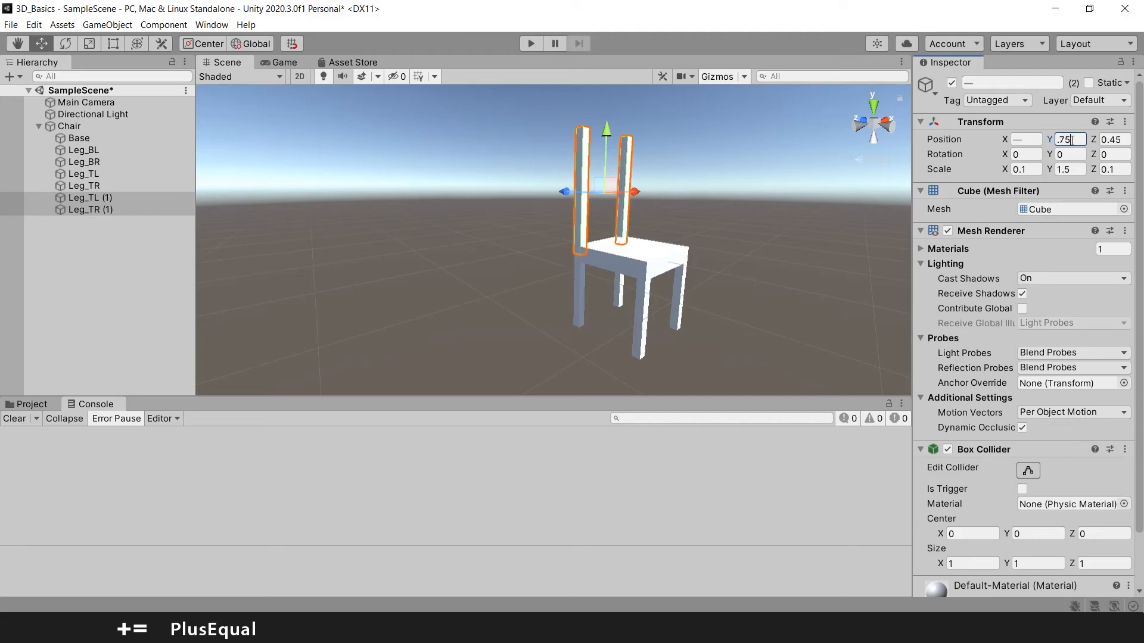
{"action": "key", "text": "Return"}
{"action": "key", "text": "f"}
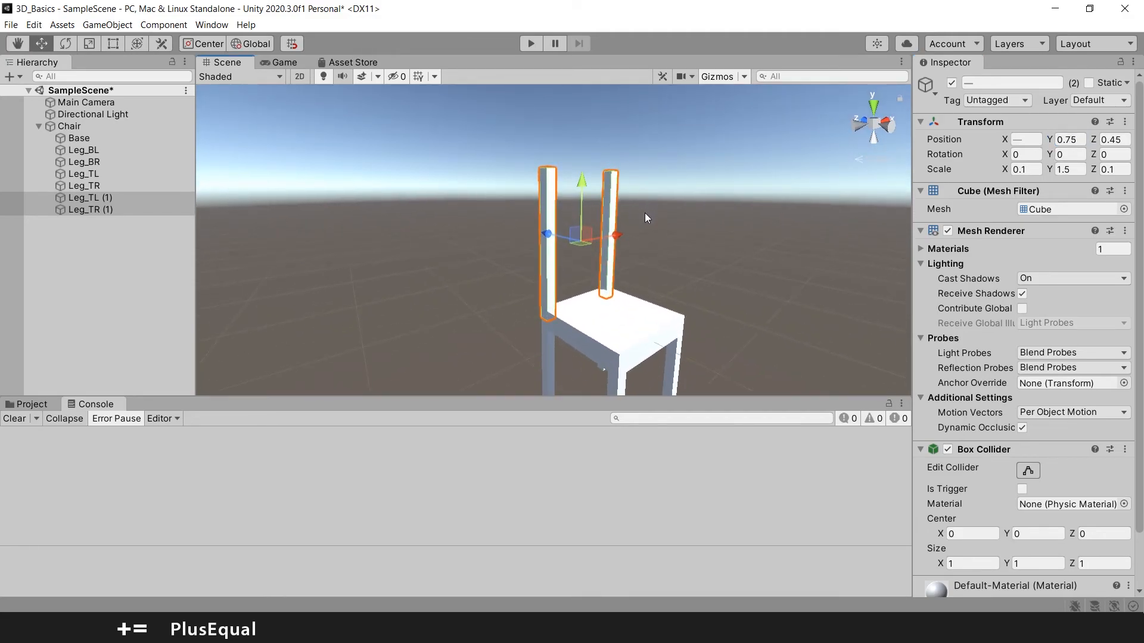
Step: Rename the backrest post Leg_TL (1) as Arm_R
{"action": "left_click", "coordinate": [597, 322]}
{"action": "left_click", "coordinate": [89, 198]}
{"action": "left_click", "coordinate": [125, 210], "text": "shift"}
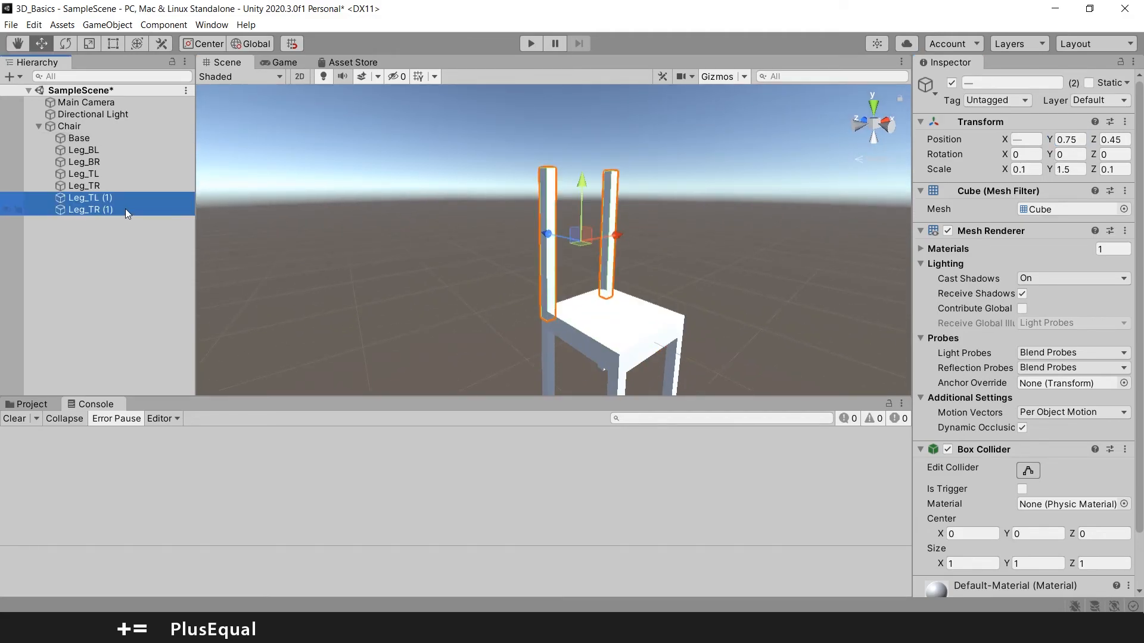
{"action": "left_click", "coordinate": [84, 198]}
{"action": "left_click", "coordinate": [86, 197]}
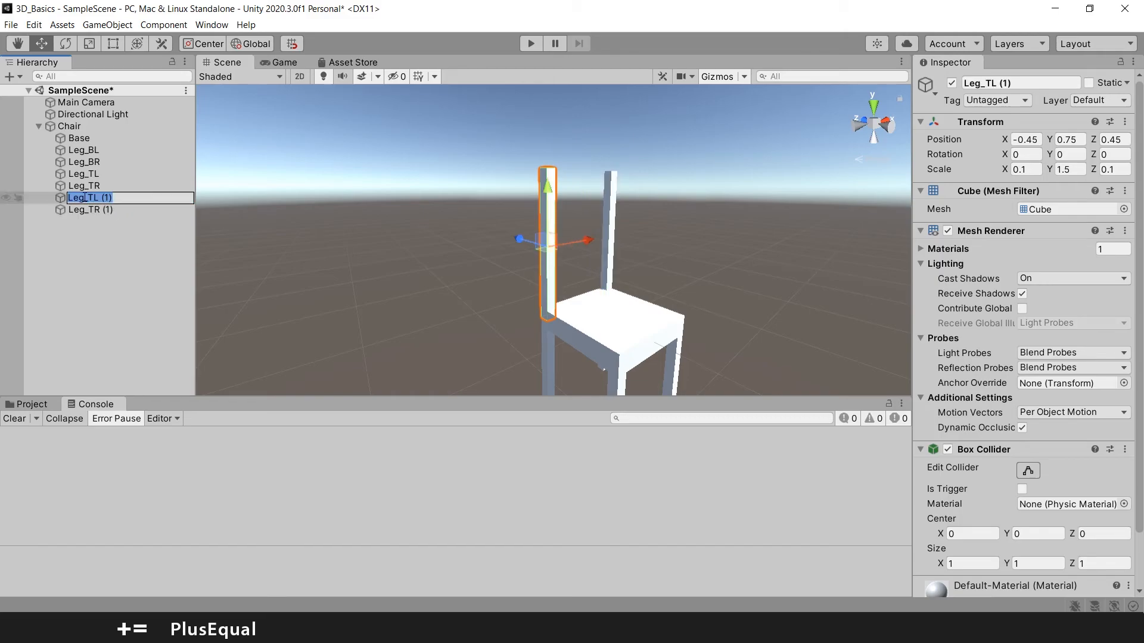
{"action": "type", "text": "ARM"}
{"action": "key", "text": "BackSpace"}
{"action": "key", "text": "BackSpace"}
{"action": "type", "text": "rm_R"}
{"action": "key", "text": "Return"}
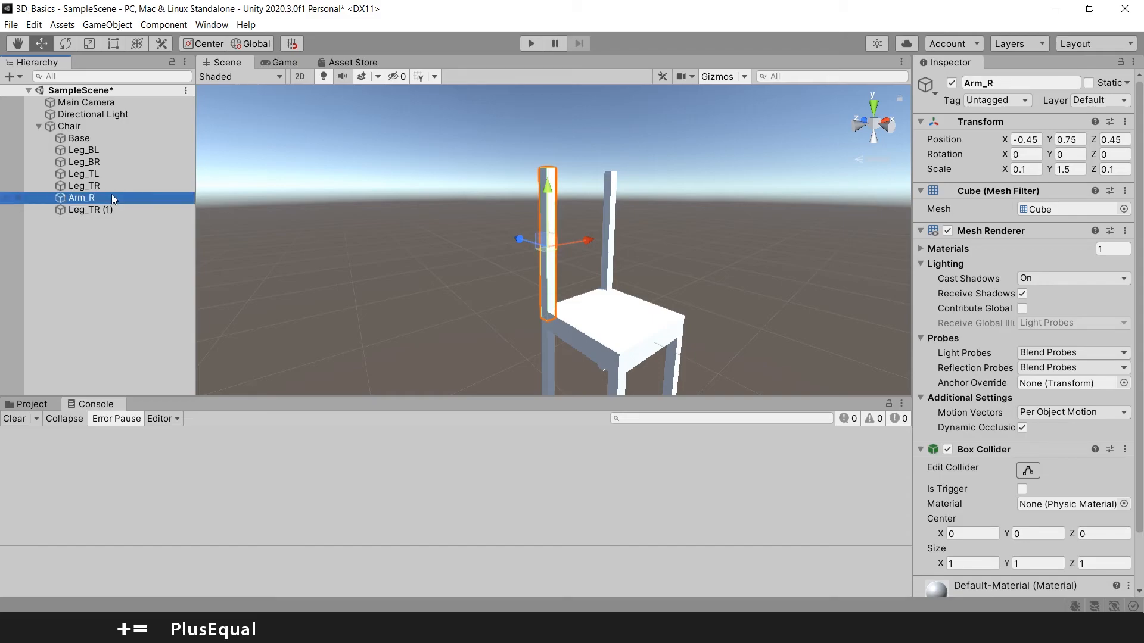
Step: Rename the other backrest post, Leg_TR (1), as Arm_L
{"action": "left_click", "coordinate": [609, 212]}
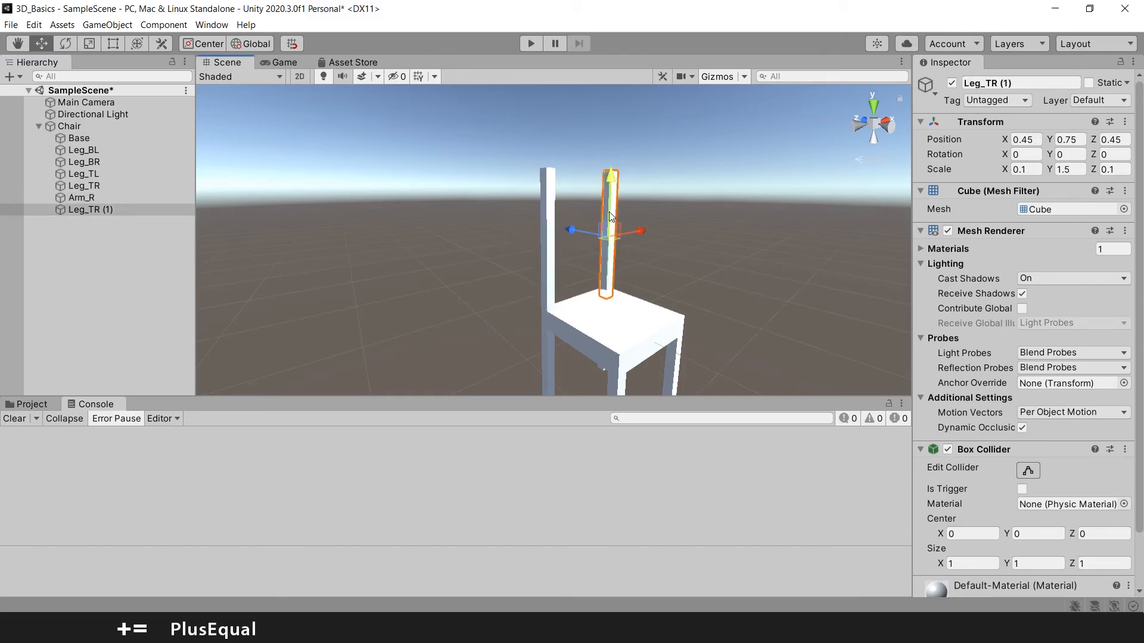
{"action": "left_click", "coordinate": [121, 212]}
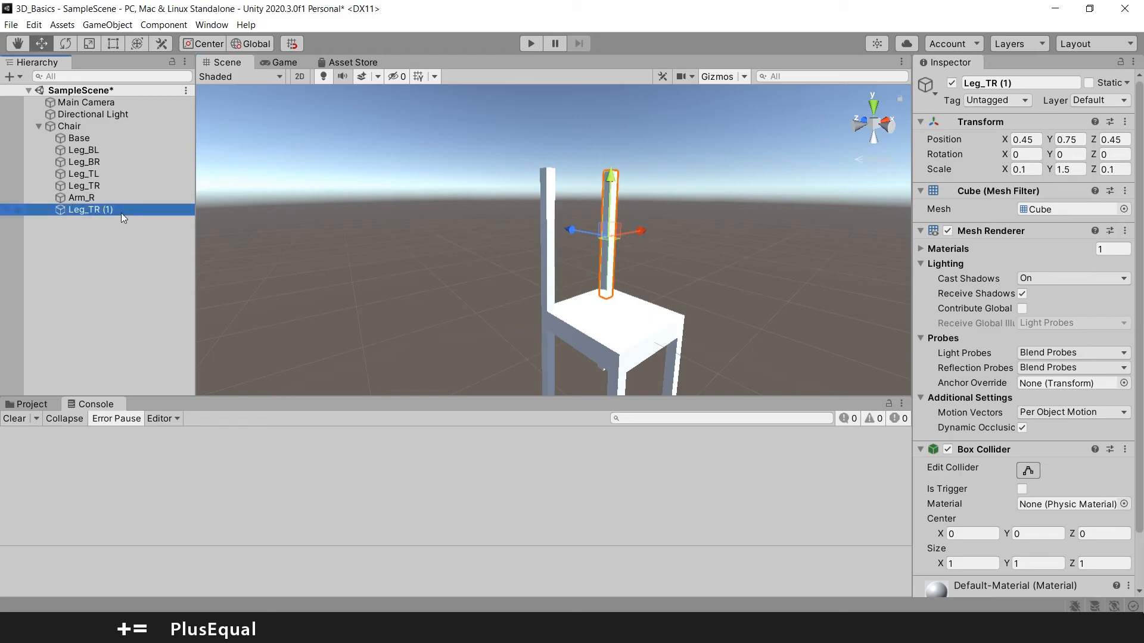
{"action": "type", "text": "Arm_"}
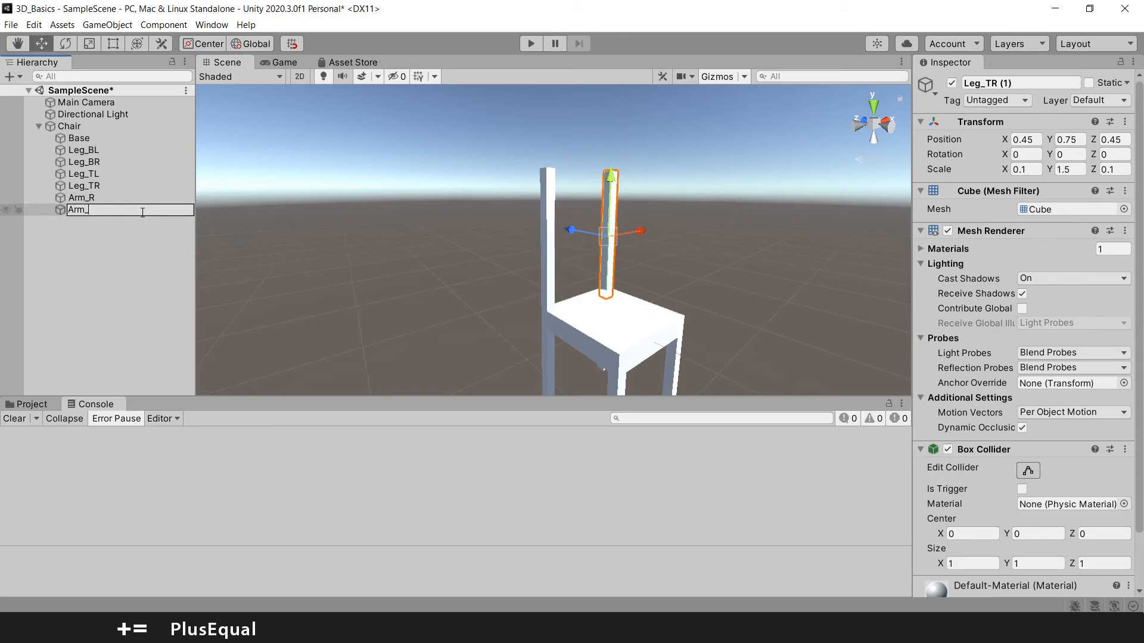
{"action": "type", "text": "L"}
{"action": "key", "text": "Return"}
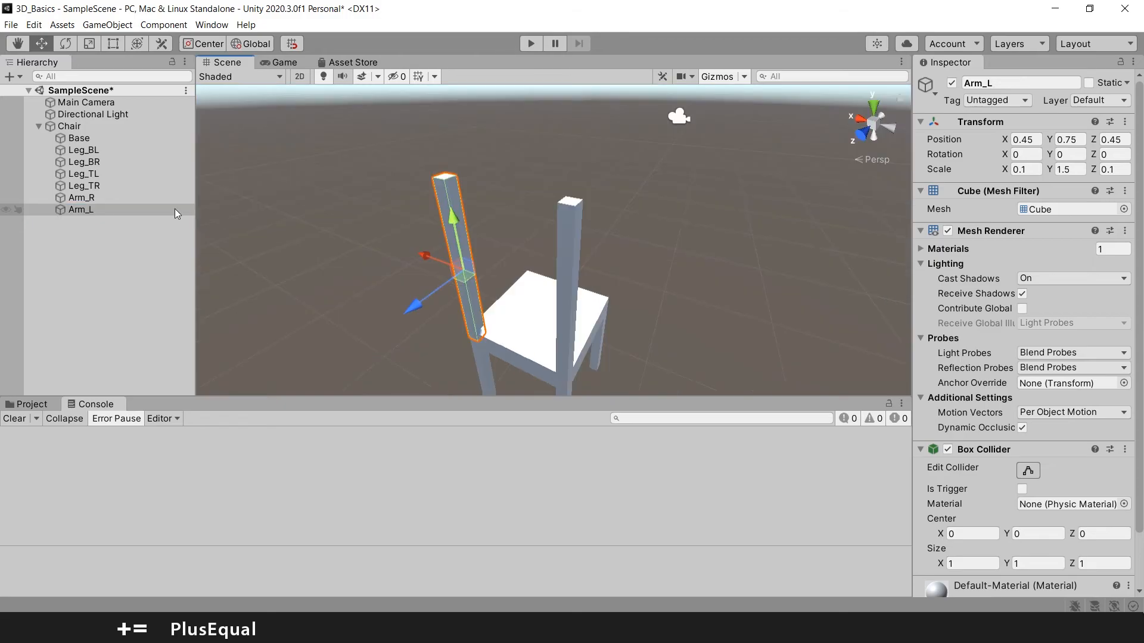
Step: Duplicate the Base and set the copy's Y and Z scale to 0.1
{"action": "double_click", "coordinate": [116, 139]}
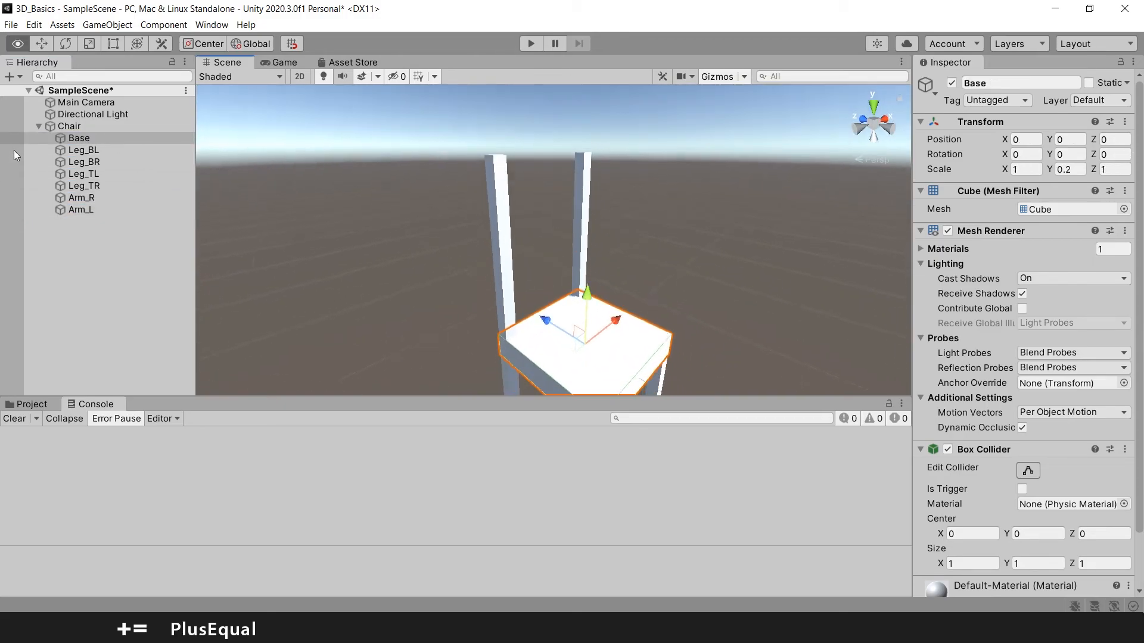
{"action": "left_click", "coordinate": [86, 141]}
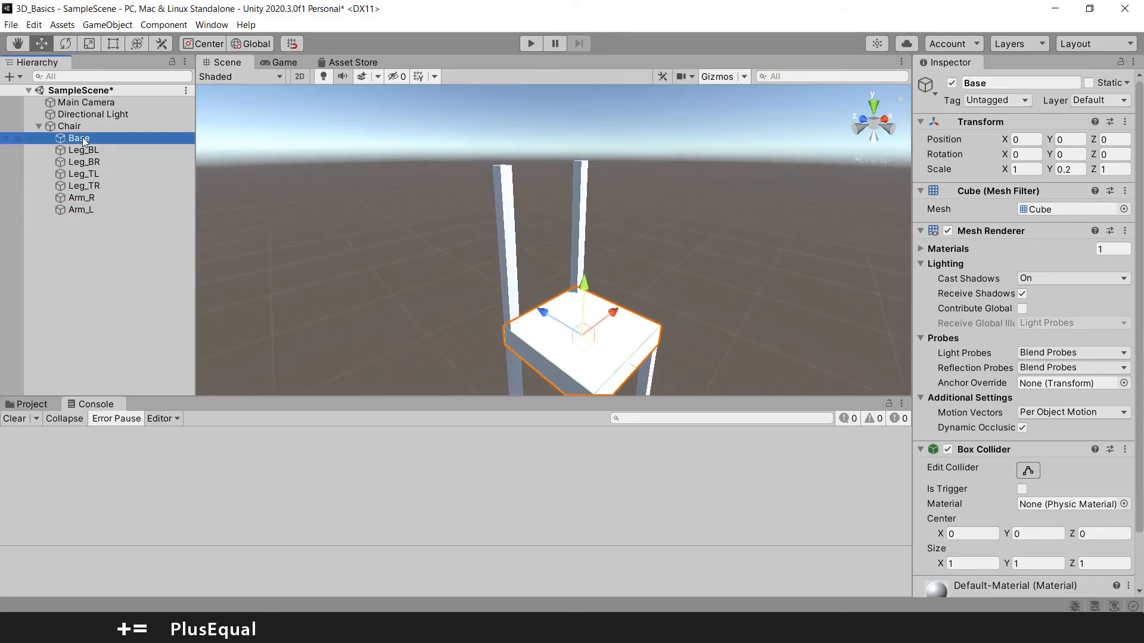
{"action": "key", "text": "ctrl+d"}
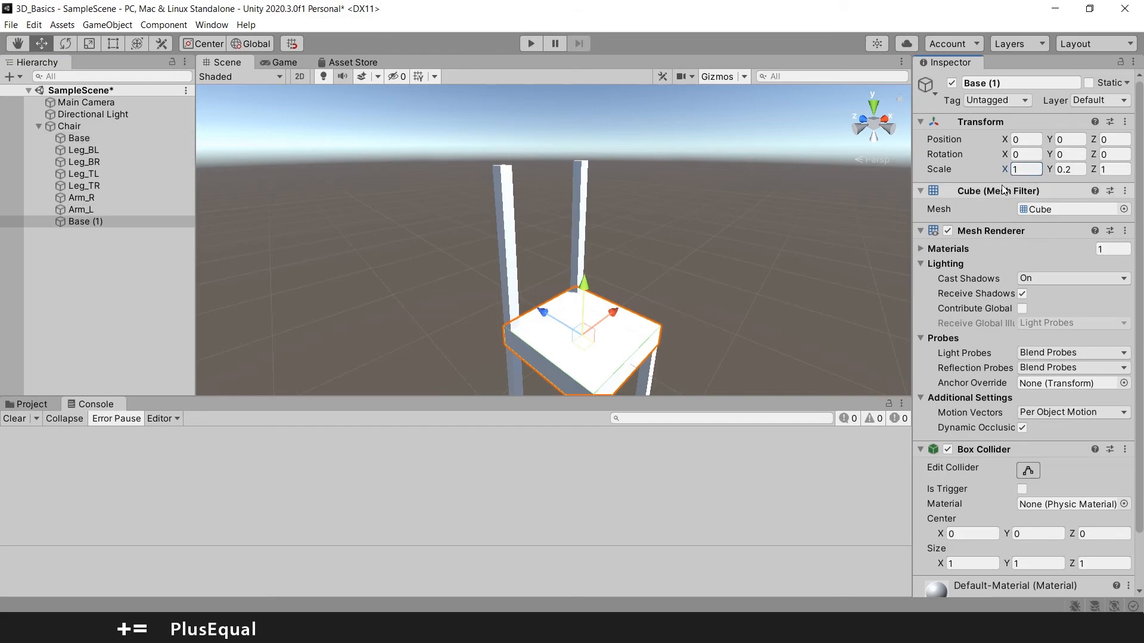
{"action": "left_click", "coordinate": [1073, 168]}
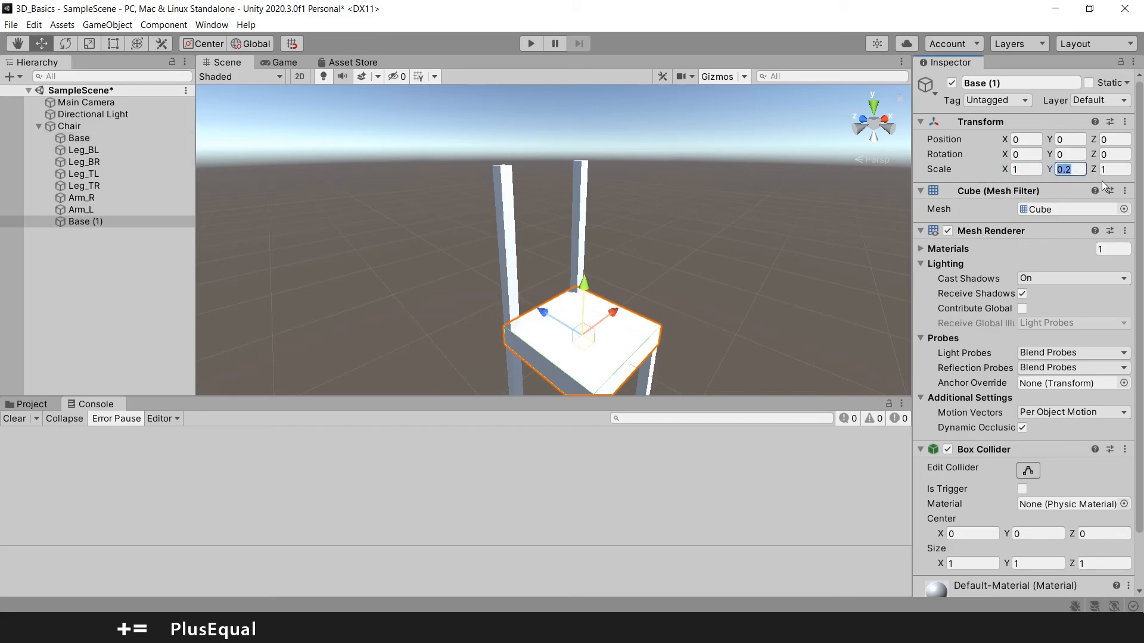
{"action": "type", "text": "0.1"}
{"action": "left_click", "coordinate": [1106, 169]}
{"action": "type", "text": "0.1"}
Step: Place the thin base copy across the tops of the backrest posts at Y position 1.5 and Z position 0.45
{"action": "left_click_drag", "start_coordinate": [754, 216], "coordinate": [735, 216], "text": "alt"}
{"action": "right_click_drag", "start_coordinate": [736, 215], "coordinate": [878, 250]}
{"action": "key", "text": "a"}
{"action": "left_click_drag", "start_coordinate": [1041, 138], "coordinate": [1020, 114]}
{"action": "type", "text": "1.5"}
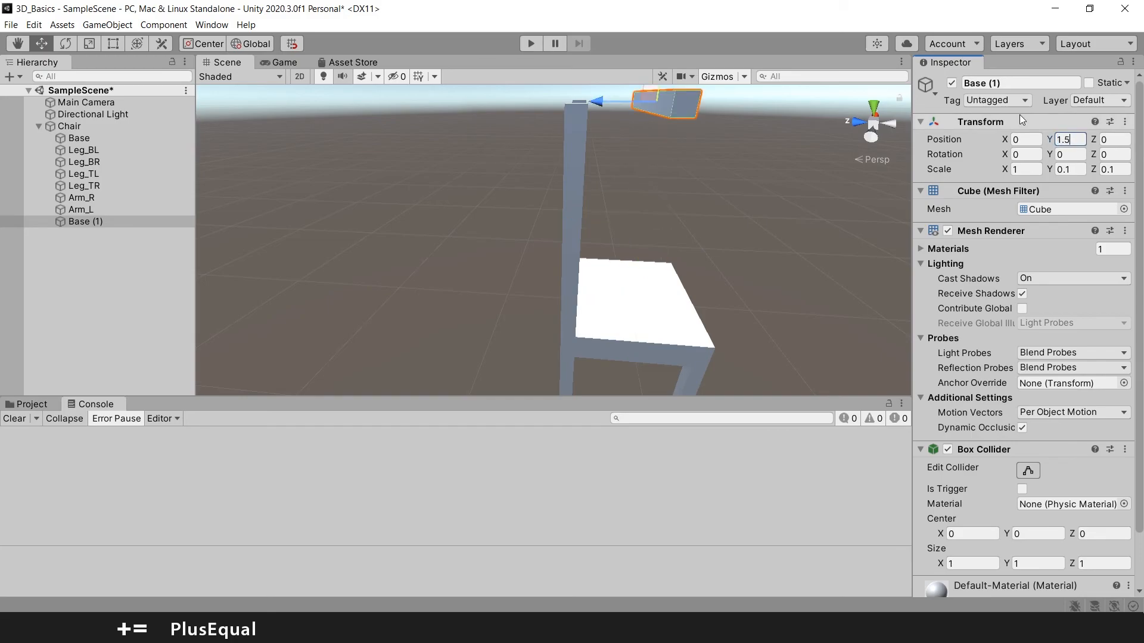
{"action": "left_click_drag", "start_coordinate": [1122, 140], "coordinate": [1074, 130]}
{"action": "type", "text": "0.45"}
{"action": "right_click_drag", "start_coordinate": [779, 186], "coordinate": [594, 143]}
{"action": "key", "text": "d"}
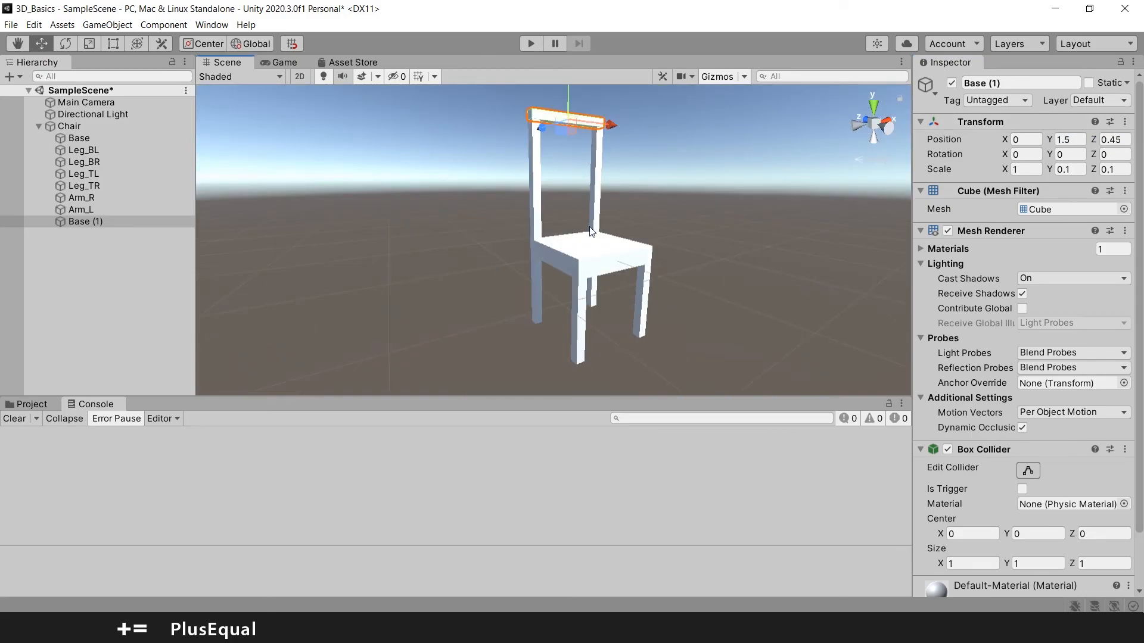
Step: Examine the seat and the backrest frame from several angles
{"action": "left_click", "coordinate": [596, 242]}
{"action": "key", "text": "w"}
{"action": "mouse_move", "coordinate": [594, 242]}
{"action": "right_mouse_down"}
{"action": "mouse_move", "coordinate": [590, 196]}
{"action": "mouse_move", "coordinate": [584, 225]}
{"action": "right_mouse_up"}
{"action": "key", "text": "e"}
{"action": "key", "text": "s"}
{"action": "key", "text": "w"}
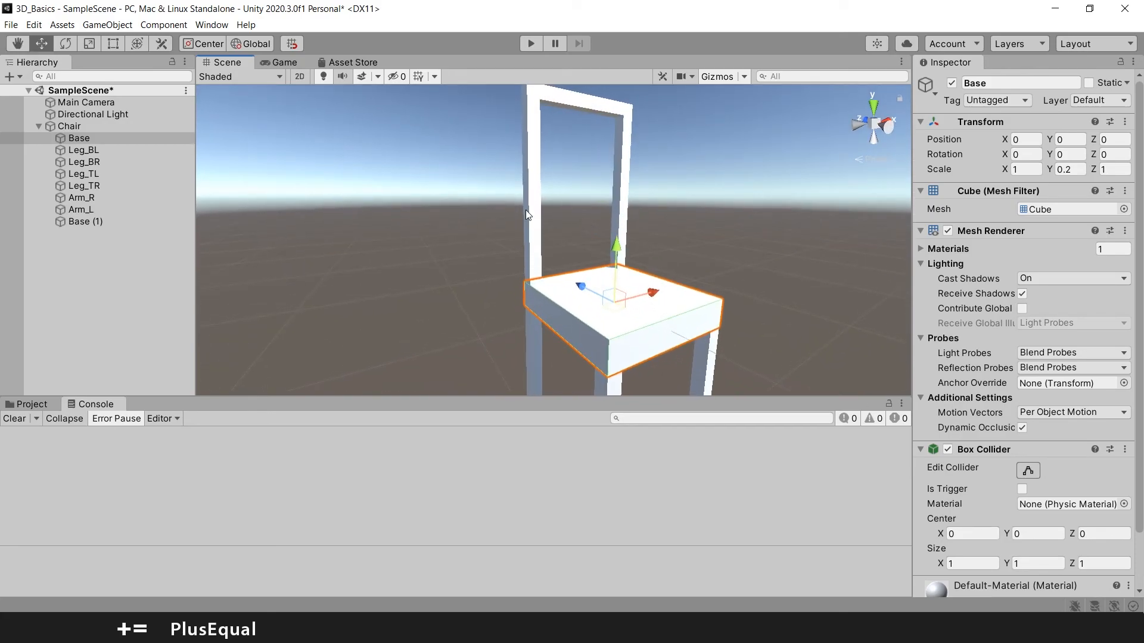
{"action": "mouse_move", "coordinate": [491, 183]}
{"action": "right_mouse_down"}
{"action": "mouse_move", "coordinate": [512, 169]}
{"action": "mouse_move", "coordinate": [485, 174]}
{"action": "right_mouse_up"}
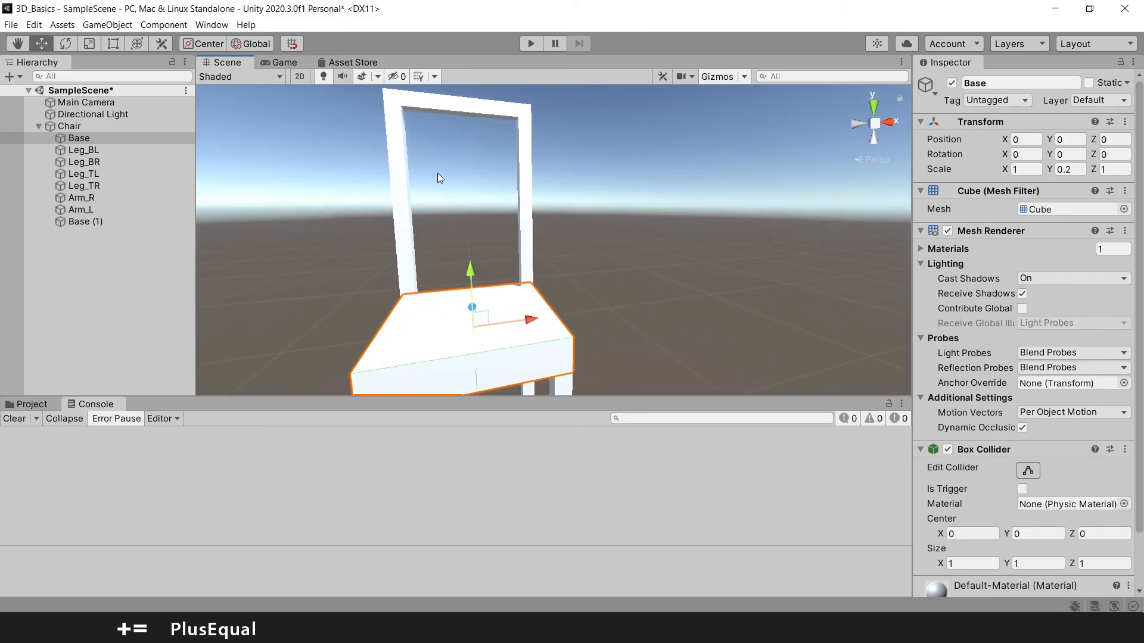
{"action": "right_click_drag", "start_coordinate": [525, 168], "coordinate": [477, 154]}
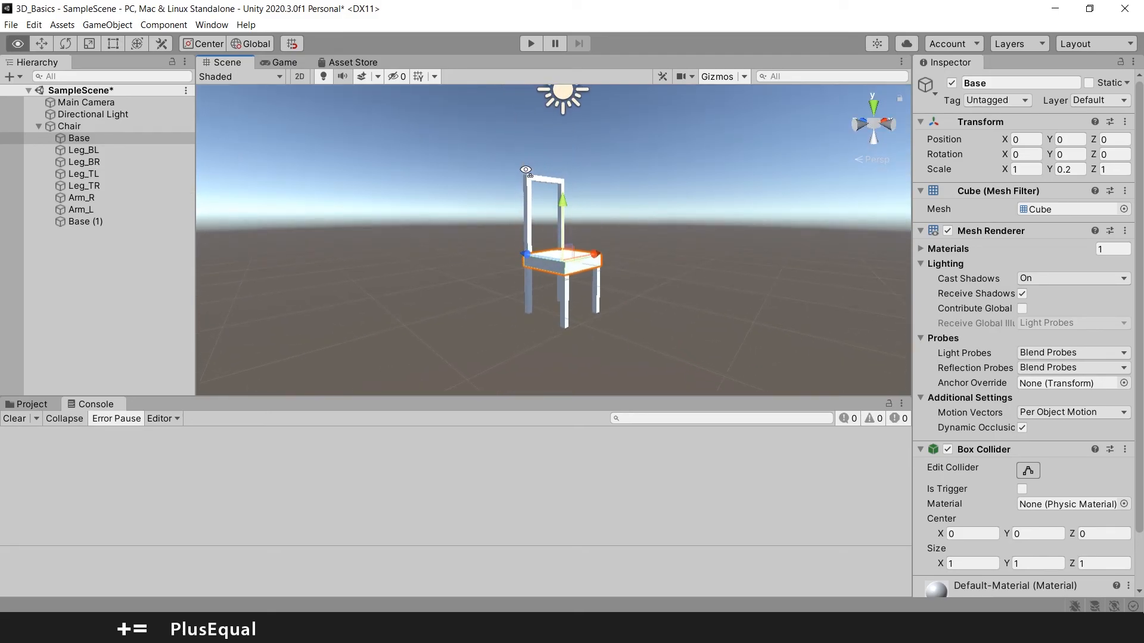
Step: Duplicate the Arm_R post and move the copy inward along X to about -0.18
{"action": "left_click", "coordinate": [479, 154]}
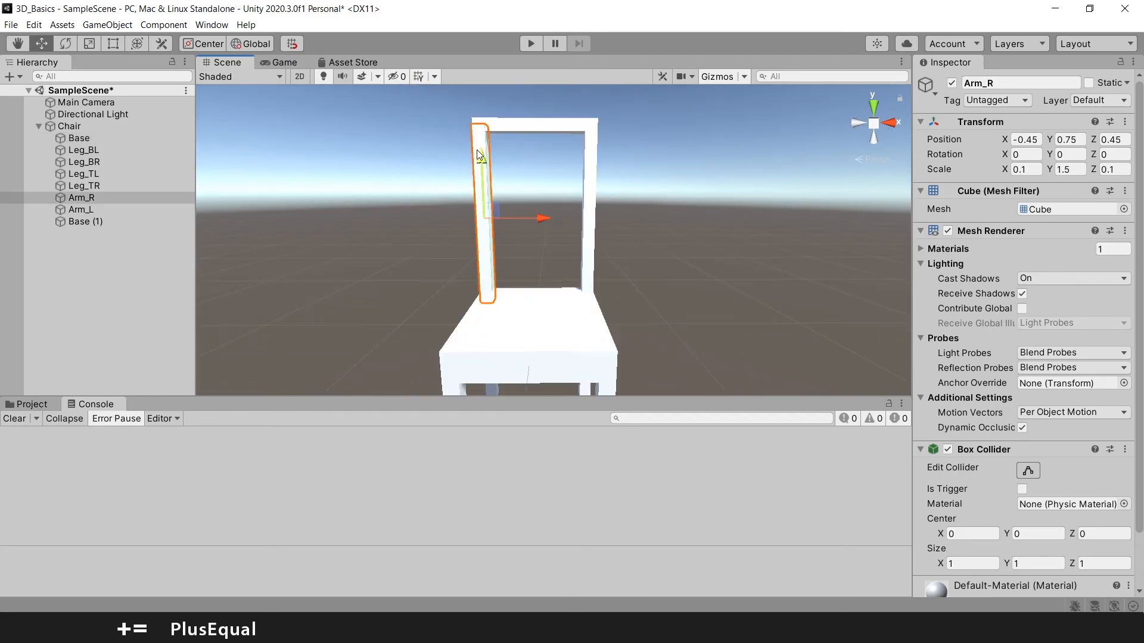
{"action": "key", "text": "ctrl+d"}
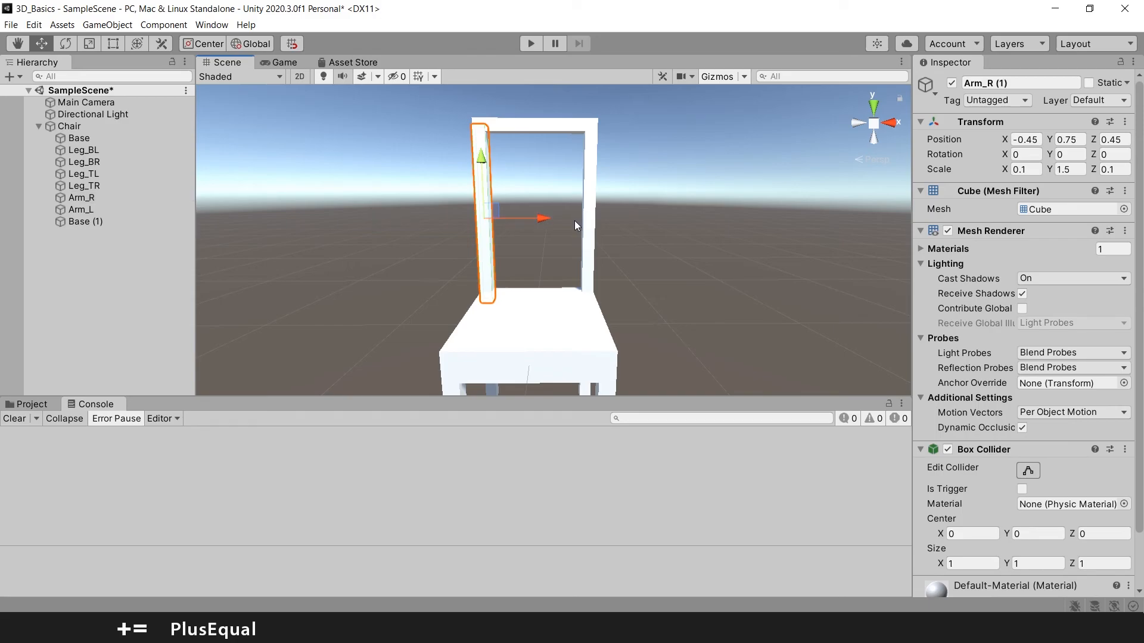
{"action": "left_click_drag", "start_coordinate": [543, 223], "coordinate": [575, 218]}
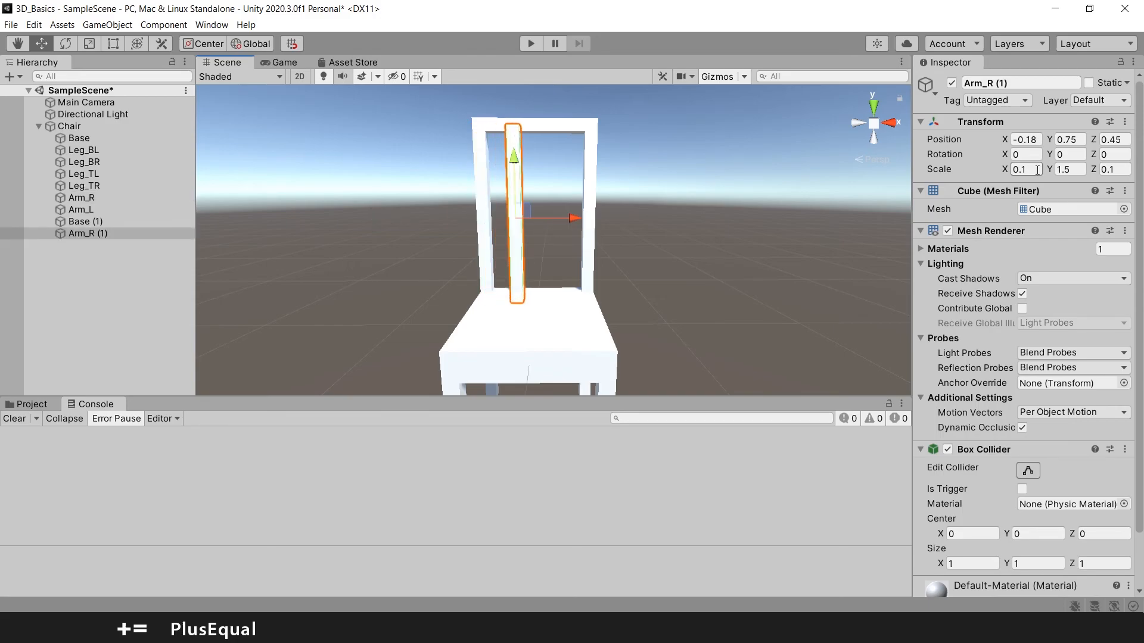
Step: Thin the new inner post into a slat by setting its X and Z scale to 0.05
{"action": "left_click", "coordinate": [1038, 170]}
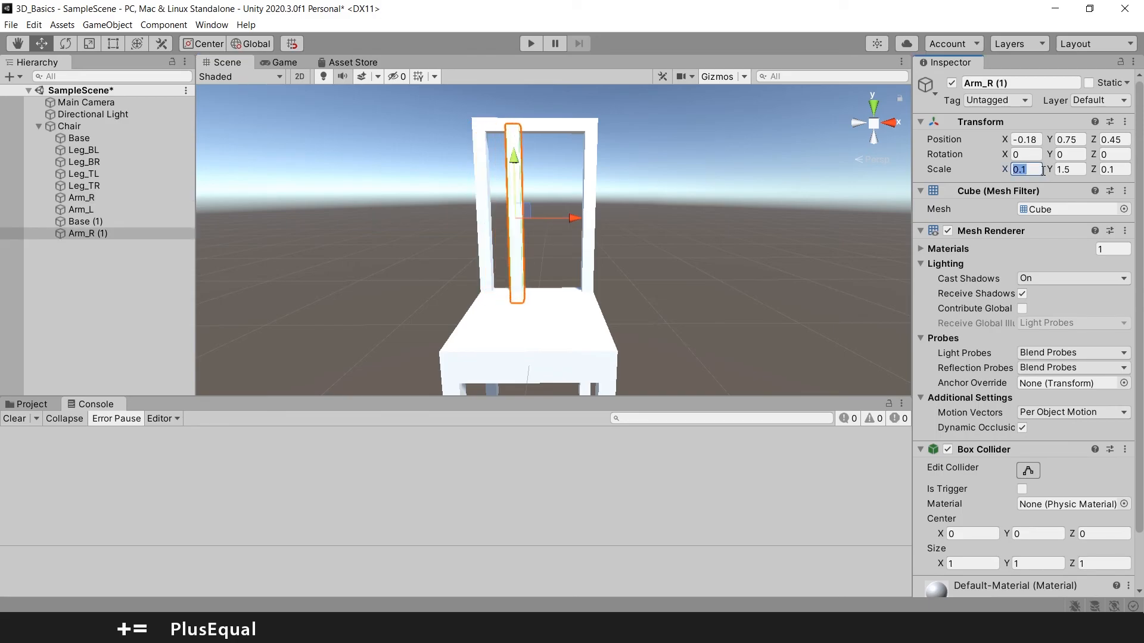
{"action": "left_click", "coordinate": [1043, 171]}
{"action": "type", "text": "/2"}
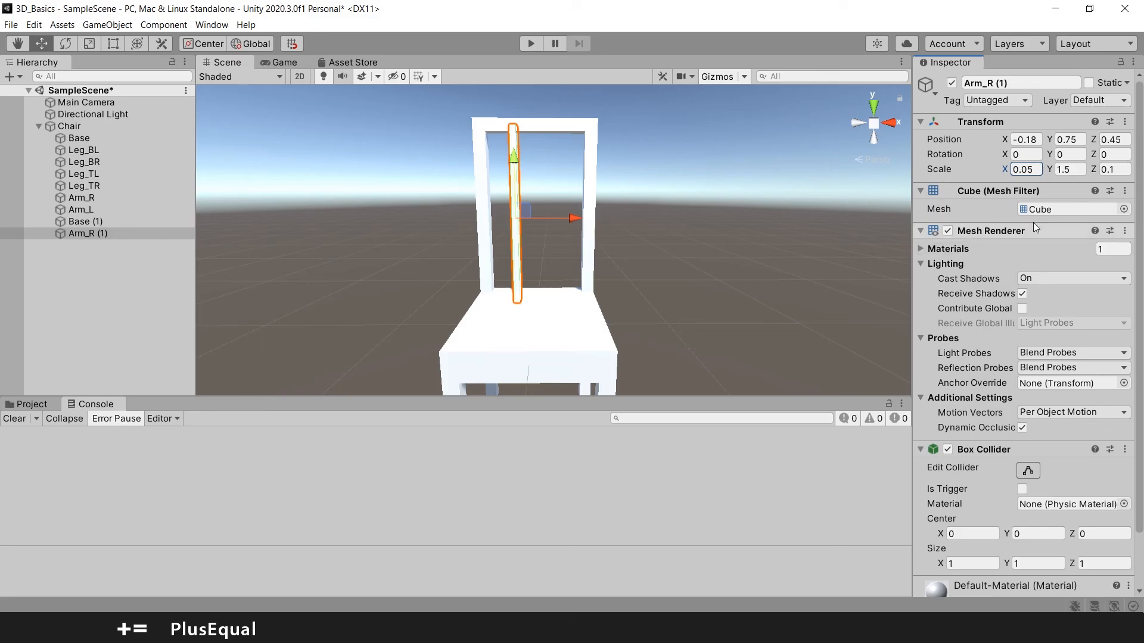
{"action": "left_click", "coordinate": [1111, 169]}
{"action": "type", "text": "0.05"}
{"action": "scroll", "coordinate": [509, 200], "scroll_direction": "up", "scroll_amount": 5}
{"action": "left_click_drag", "start_coordinate": [509, 200], "coordinate": [507, 241], "text": "alt"}
Step: Rename the thin backrest slat as Arm_C1
{"action": "left_click", "coordinate": [115, 233]}
{"action": "key", "text": "F2"}
{"action": "type", "text": "Arm_C1"}
{"action": "key", "text": "Return"}
Step: Rename the backrest's top bar, Base (1), as Arm_Base
{"action": "left_click", "coordinate": [148, 221]}
{"action": "key", "text": "F2"}
{"action": "type", "text": "Arm_Nase"}
{"action": "key", "text": "Return"}
{"action": "key", "text": "F2"}
{"action": "type", "text": "Arm_Base"}
{"action": "key", "text": "Return"}
Step: Duplicate the Arm_C1 slat twice and spread the copies along X between the backrest posts
{"action": "left_click", "coordinate": [104, 234]}
{"action": "key", "text": "ctrl+d"}
{"action": "left_click_drag", "start_coordinate": [600, 306], "coordinate": [661, 303]}
{"action": "key", "text": "ctrl+d"}
{"action": "middle_click_drag", "start_coordinate": [660, 303], "coordinate": [608, 337]}
Step: Set Arm_C1's X position to -0.2 and Arm_C1 (2)'s X position to 0.08
{"action": "left_click", "coordinate": [531, 262]}
{"action": "key", "text": "BackSpace"}
{"action": "left_click_drag", "start_coordinate": [1037, 140], "coordinate": [1065, 136]}
{"action": "left_click", "coordinate": [499, 256]}
{"action": "type", "text": "2"}
{"action": "left_click", "coordinate": [569, 256]}
{"action": "type", "text": "8"}
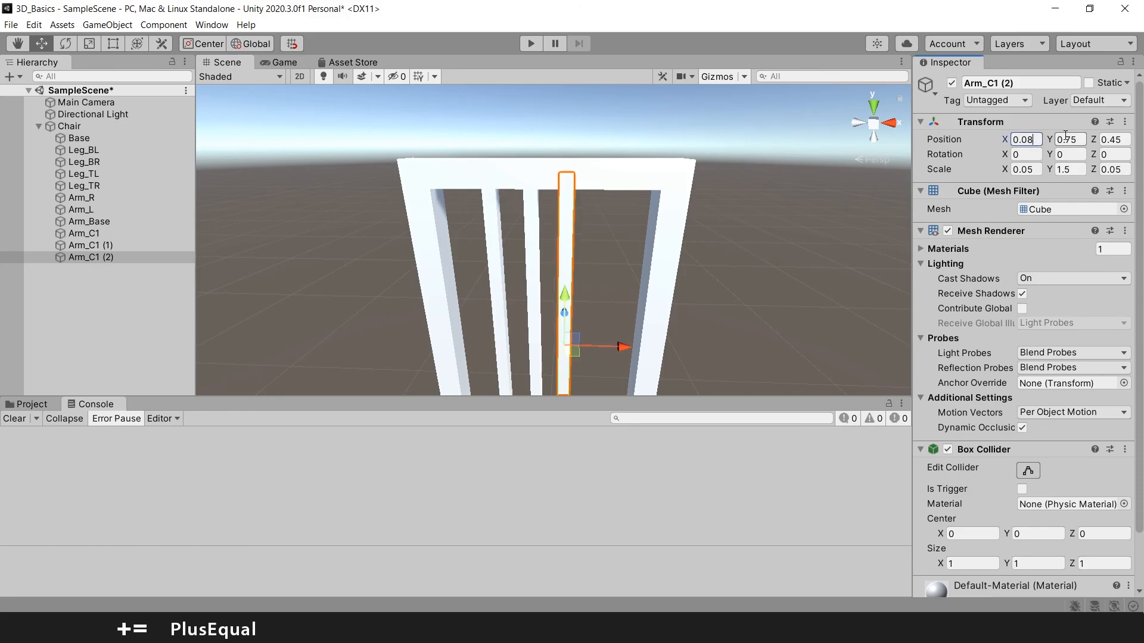
Step: Center the middle slat in the backrest by setting its X position to 0
{"action": "middle_click_drag", "start_coordinate": [636, 226], "coordinate": [641, 177]}
{"action": "scroll", "coordinate": [641, 176], "scroll_direction": "up", "scroll_amount": 5}
{"action": "scroll", "coordinate": [641, 176], "scroll_direction": "down", "scroll_amount": 5}
{"action": "left_click", "coordinate": [538, 226]}
{"action": "type", "text": "0"}
Step: Try placing the two outer slats at X position -0.1 for Arm_C1 and 0.1 for Arm_C1 (2)
{"action": "left_click", "coordinate": [84, 234]}
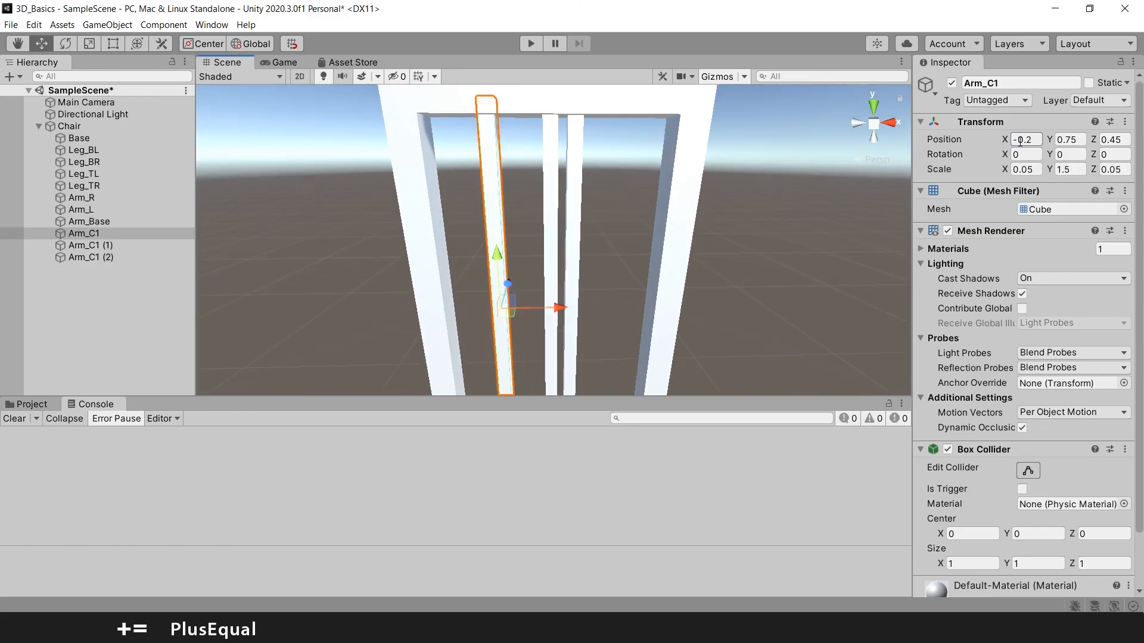
{"action": "left_click", "coordinate": [1024, 141]}
{"action": "type", "text": "-0.1"}
{"action": "left_click", "coordinate": [91, 257]}
{"action": "left_click", "coordinate": [1026, 140]}
{"action": "type", "text": "0.1"}
Step: Set the X position of Arm_C1 (2) to 0.2 and of Arm_C1 to -0.2
{"action": "right_click_drag", "start_coordinate": [775, 171], "coordinate": [853, 140]}
{"action": "left_click", "coordinate": [1026, 140]}
{"action": "type", "text": "0.2"}
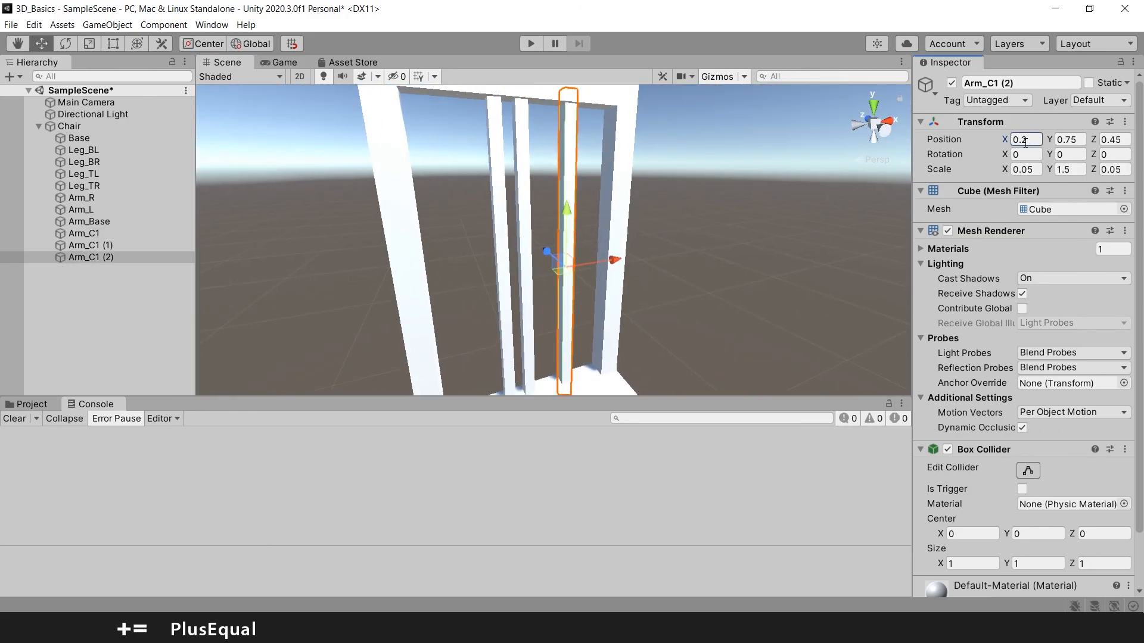
{"action": "left_click", "coordinate": [84, 233]}
{"action": "left_click", "coordinate": [1025, 140]}
{"action": "type", "text": "-0.2"}
Step: Examine the whole chair from several angles and review the parts grouped under the Chair object
{"action": "scroll", "coordinate": [751, 171], "scroll_direction": "down", "scroll_amount": 8}
{"action": "right_click_drag", "start_coordinate": [750, 171], "coordinate": [756, 150]}
{"action": "left_click", "coordinate": [686, 239]}
{"action": "right_click_drag", "start_coordinate": [686, 239], "coordinate": [753, 236]}
{"action": "key", "text": "w"}
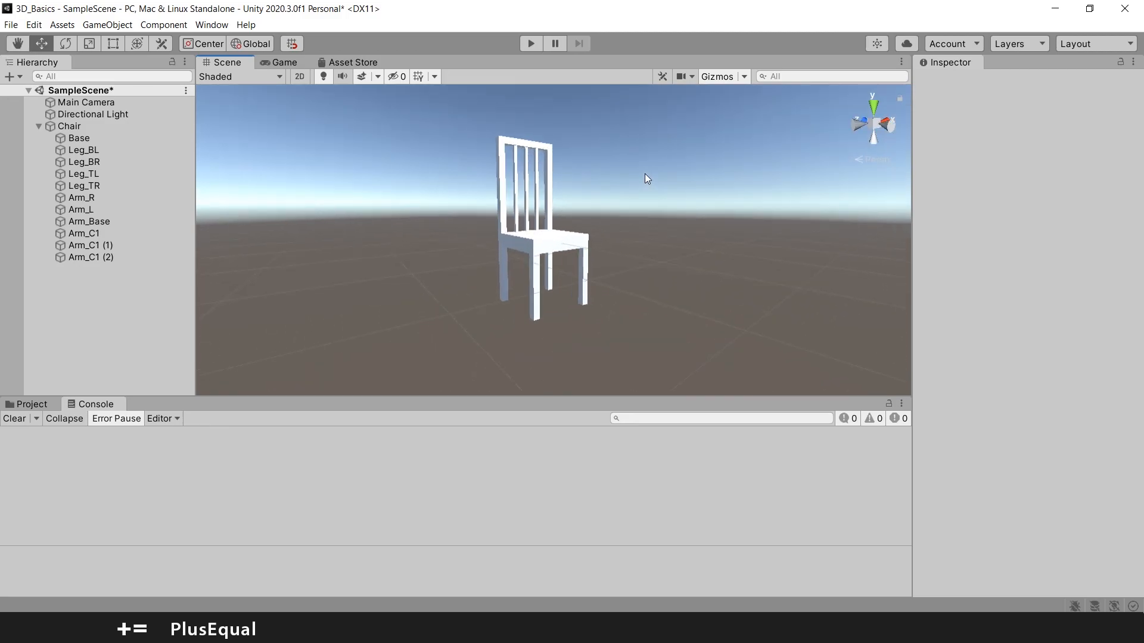
{"action": "left_click", "coordinate": [39, 126]}
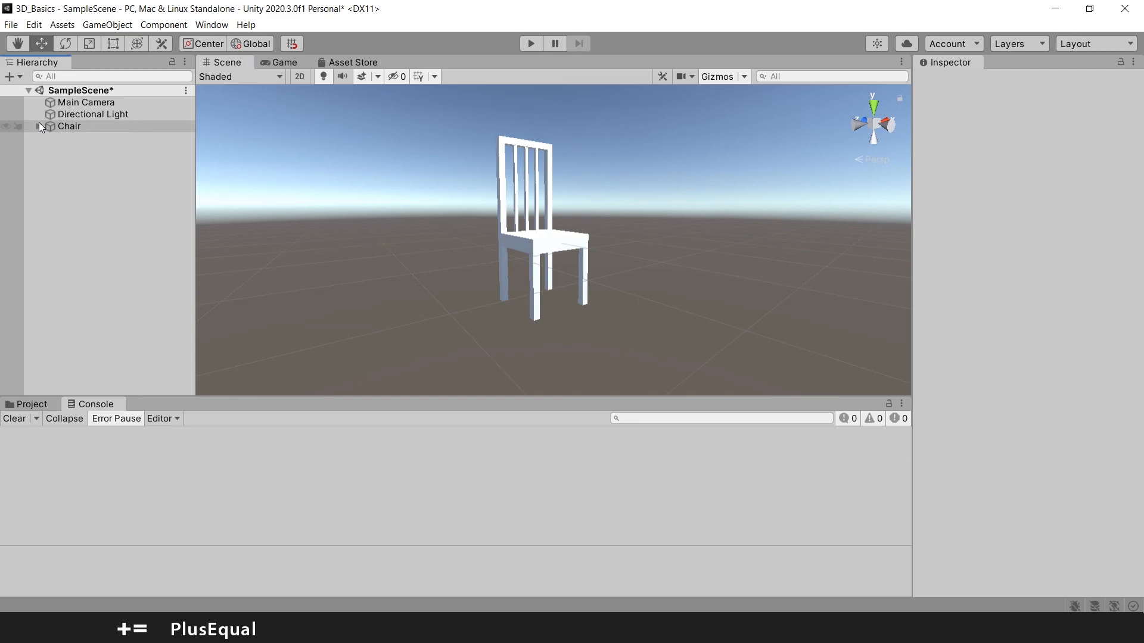
{"action": "left_click", "coordinate": [38, 127]}
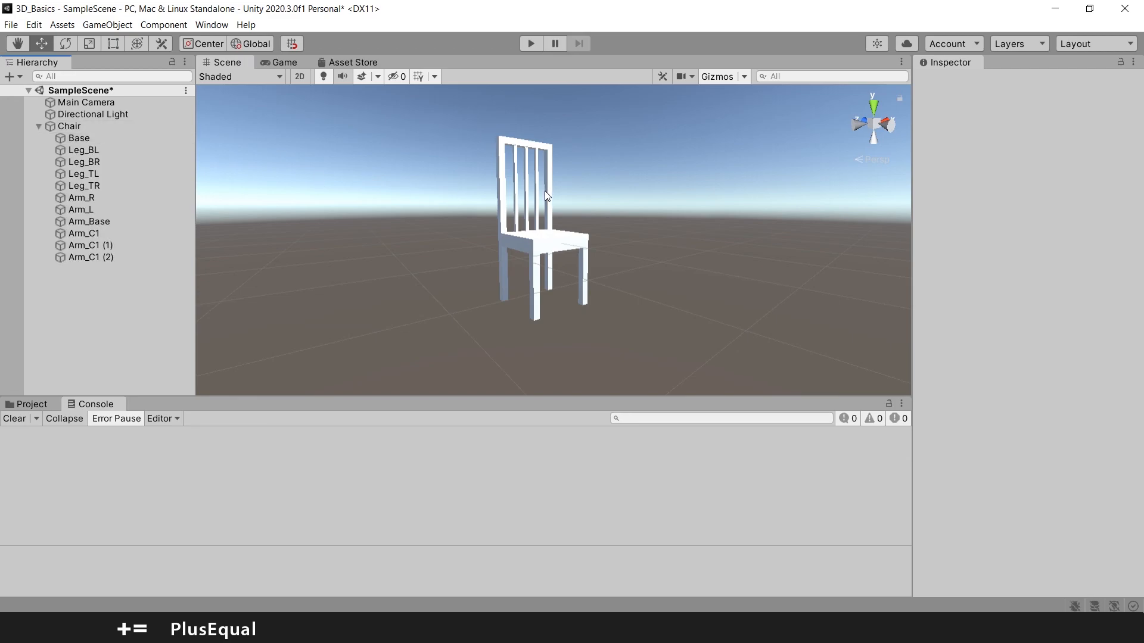
{"action": "right_click_drag", "start_coordinate": [547, 199], "coordinate": [572, 191]}
{"action": "key", "text": "s"}
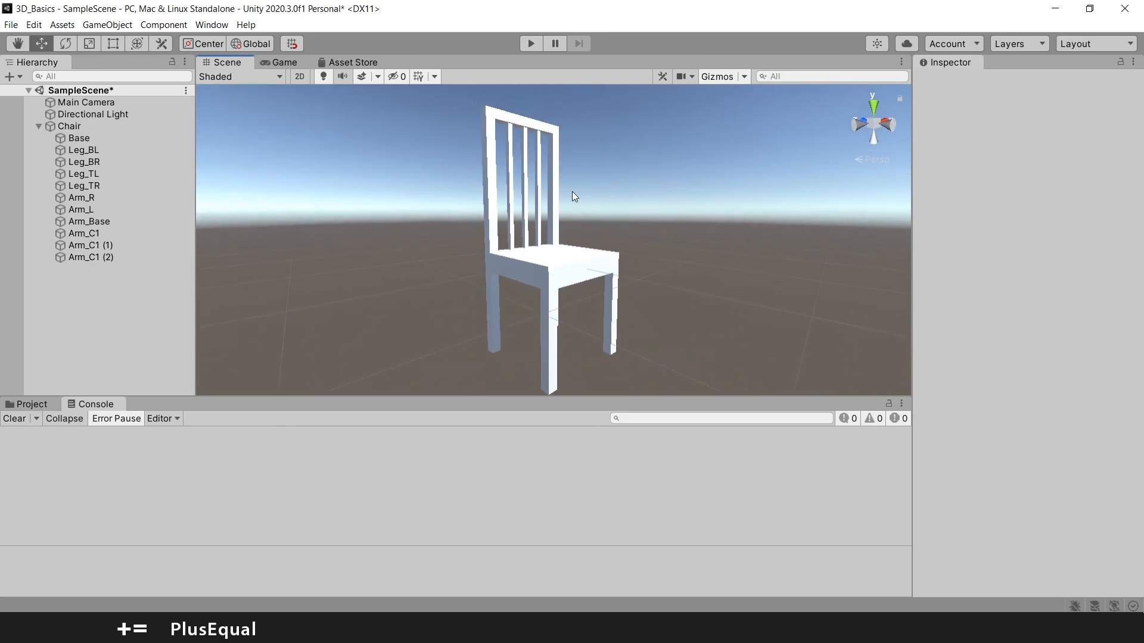